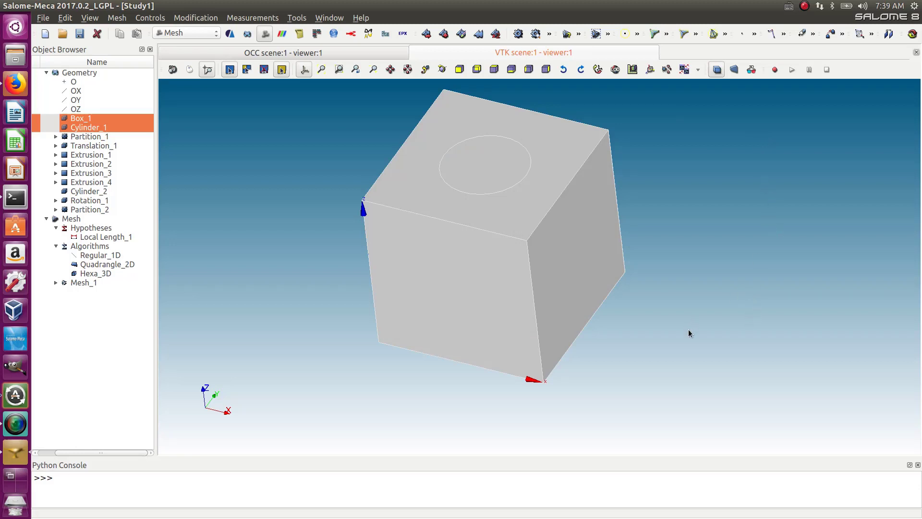
- Show Mesh_1 so the hexahedral mesh with its radial top pattern appears over the cube
left_click_drag(90, 452, 60, 449)
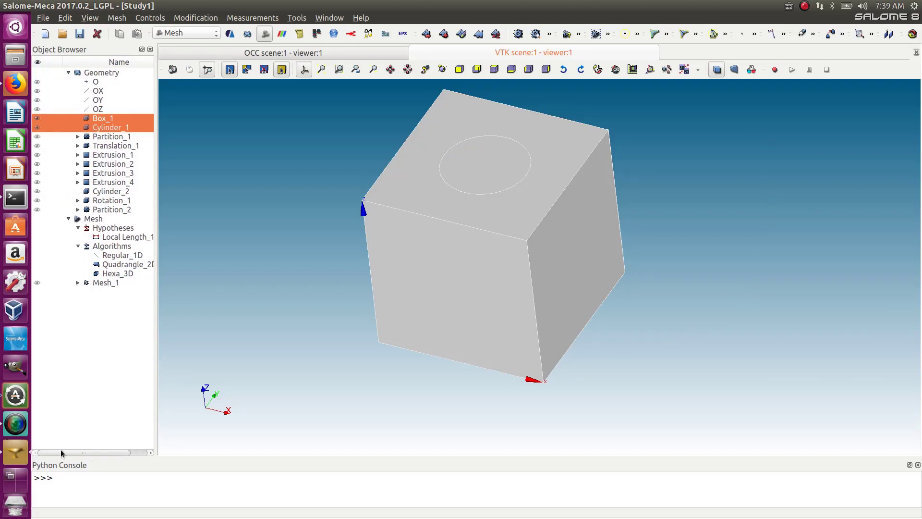
left_click(38, 281)
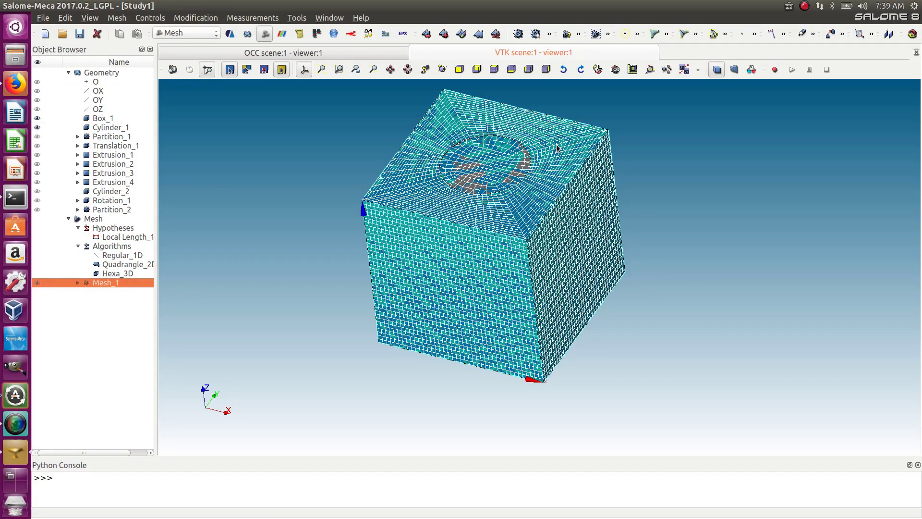
scroll(683, 109, "up", 3)
scroll(373, 157, "down", 4)
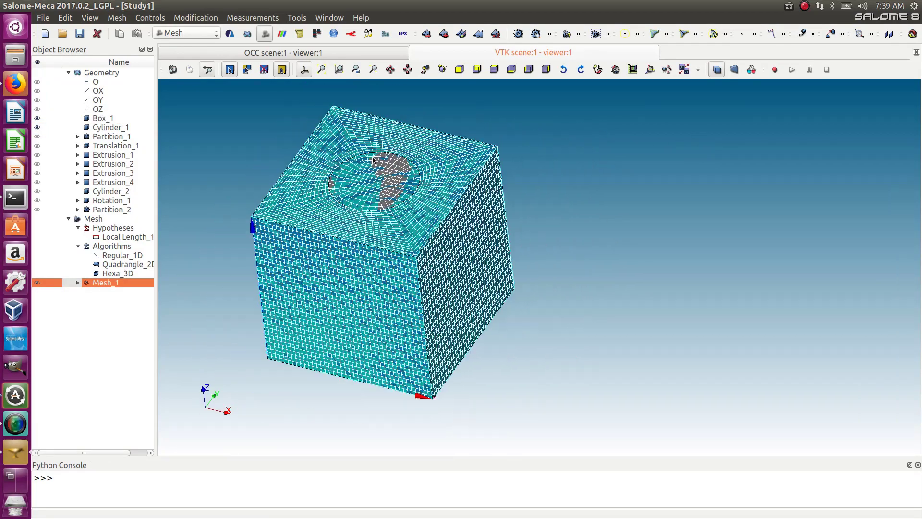
scroll(304, 134, "up", 4)
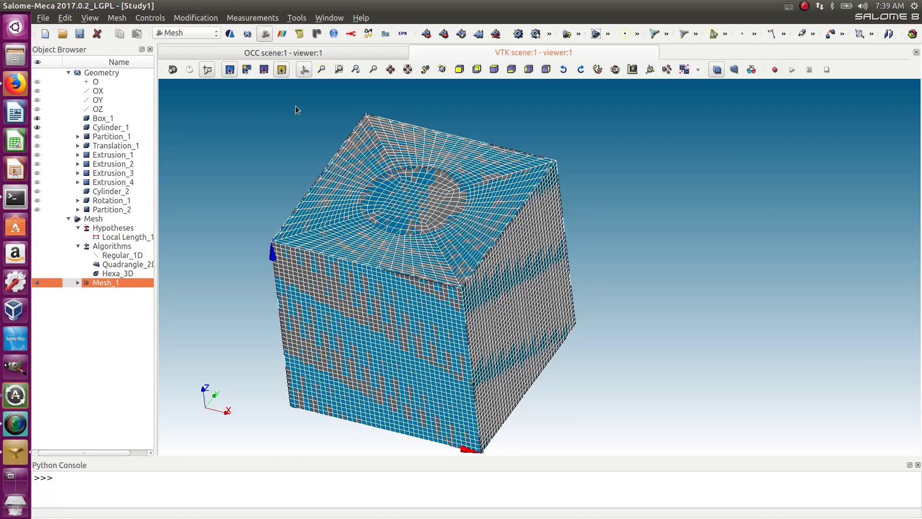
- Start a new study, closing the current one without saving
left_click(43, 18)
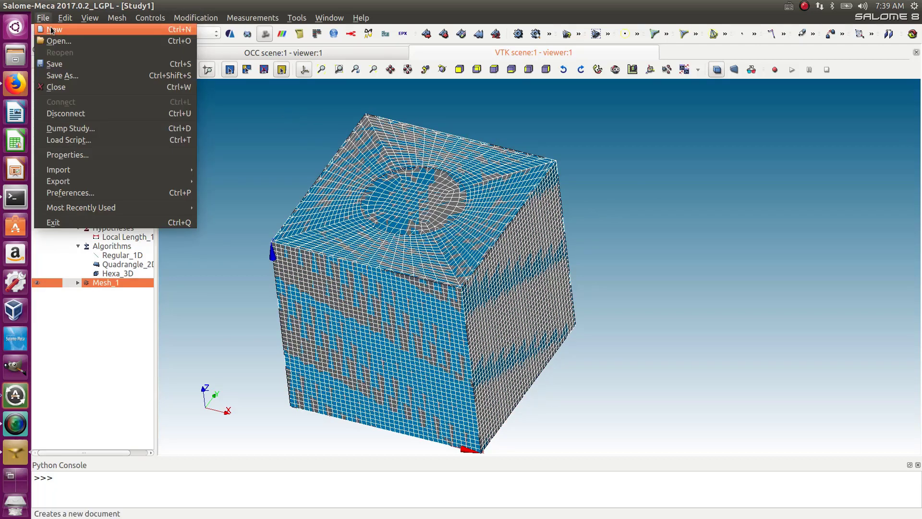
left_click(54, 28)
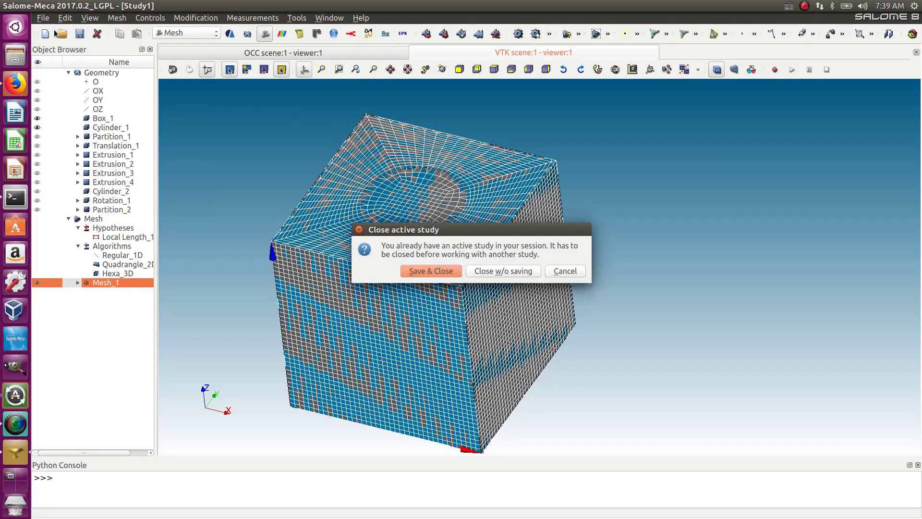
left_click(509, 272)
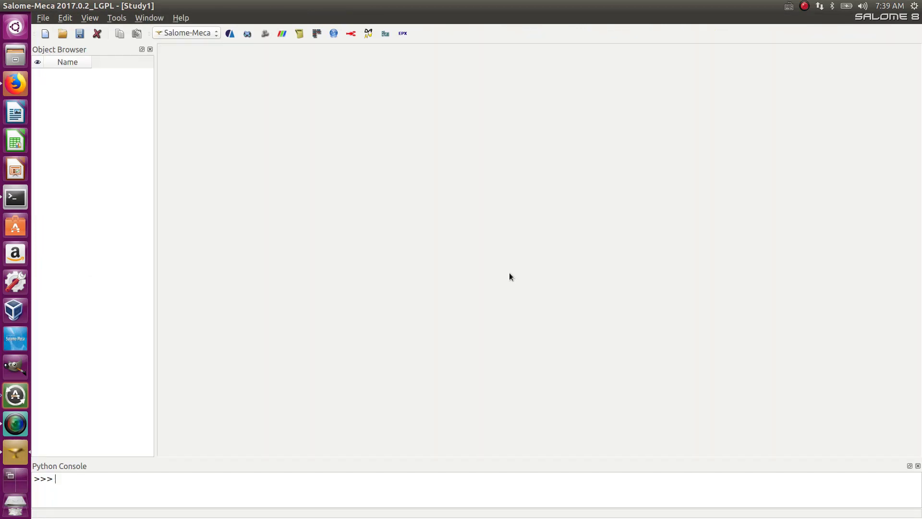
- Switch to the Geometry module and expand its tree to show the origin and OX, OY, OZ axes
left_click(180, 31)
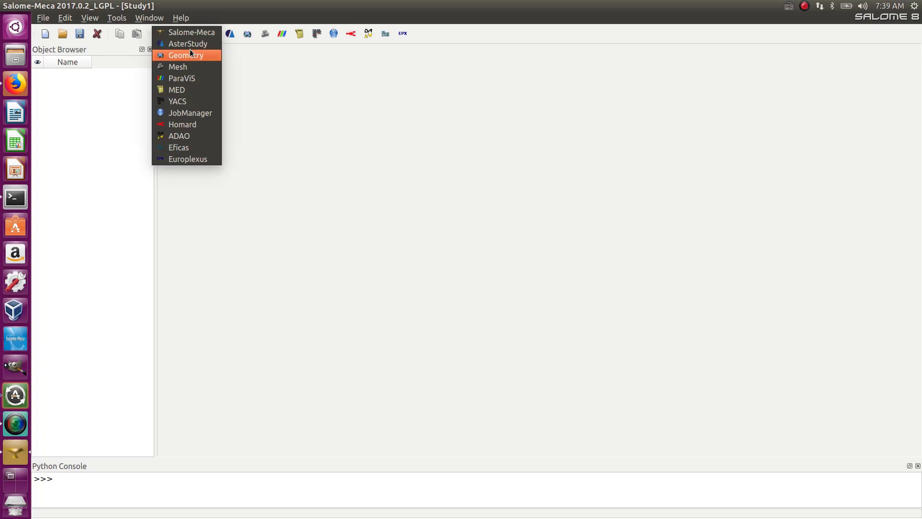
left_click(192, 56)
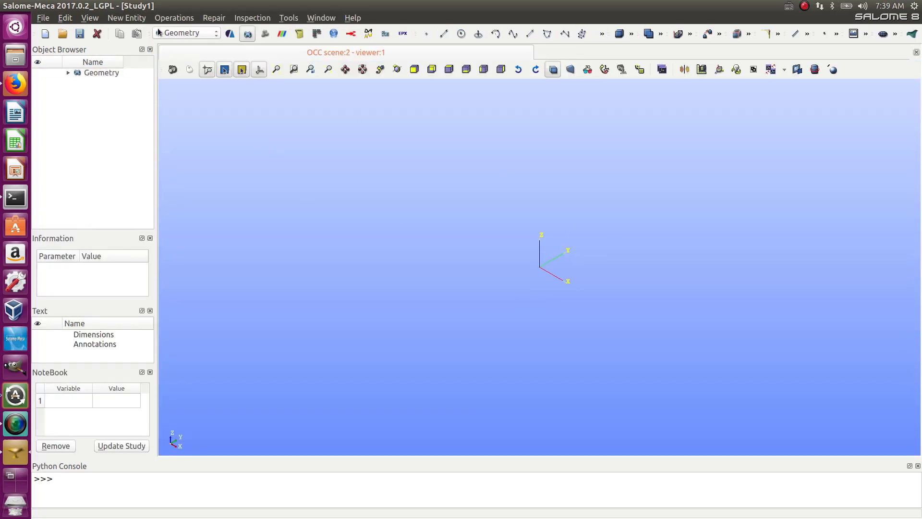
left_click(68, 73)
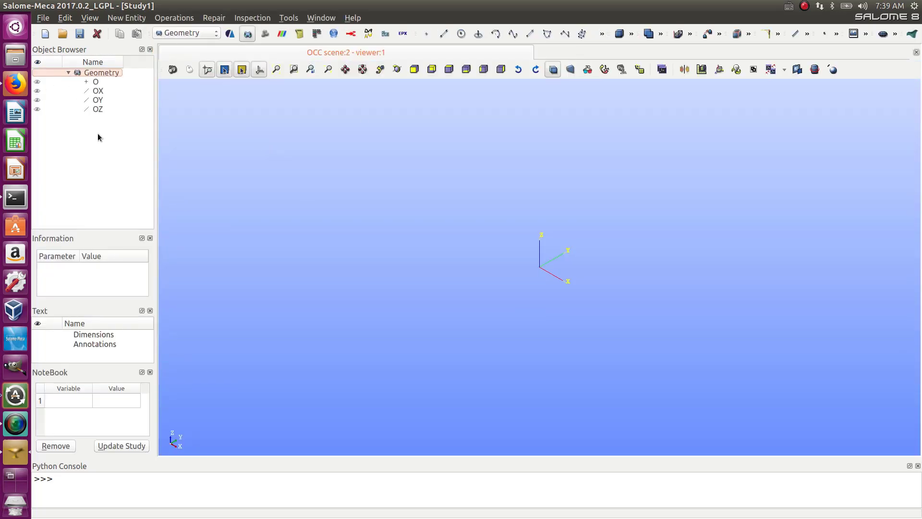
scroll(621, 286, "up", 3)
scroll(613, 108, "down", 5)
scroll(612, 107, "up", 5)
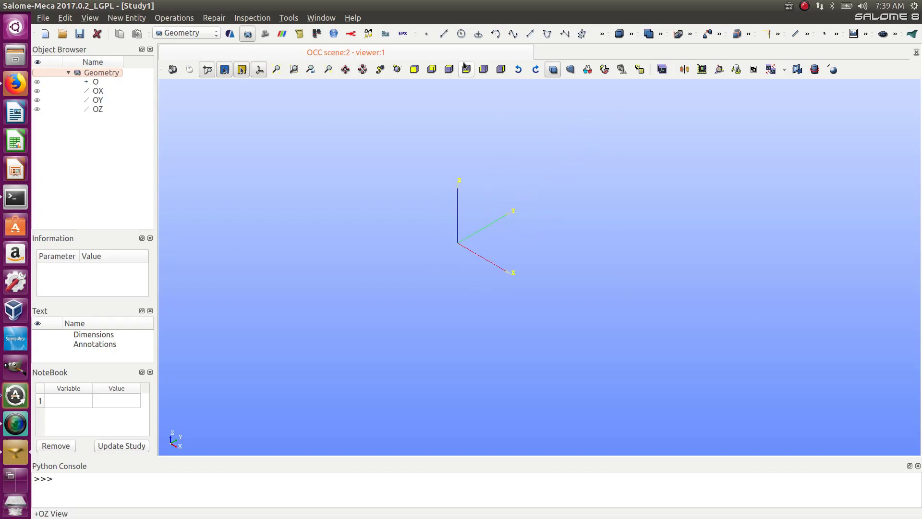
- Create Box_1 as a 200×200×200 cube
left_click(619, 34)
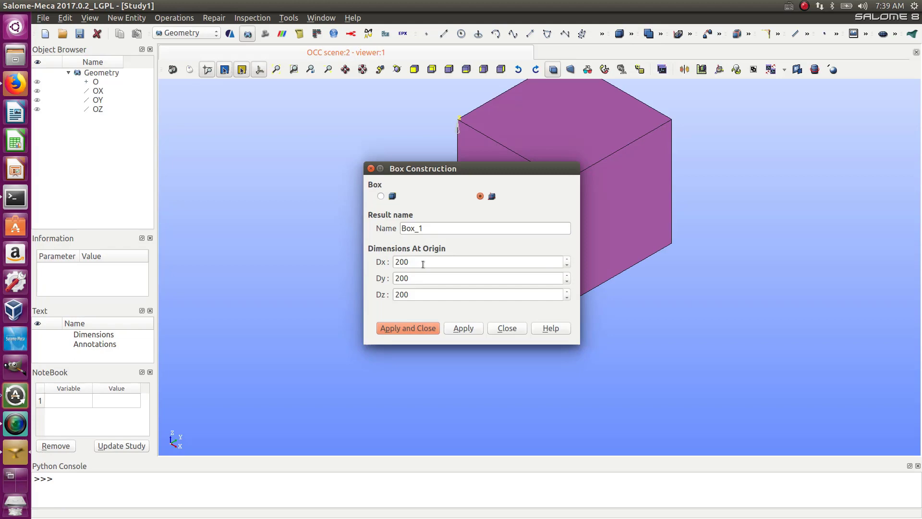
left_click(414, 326)
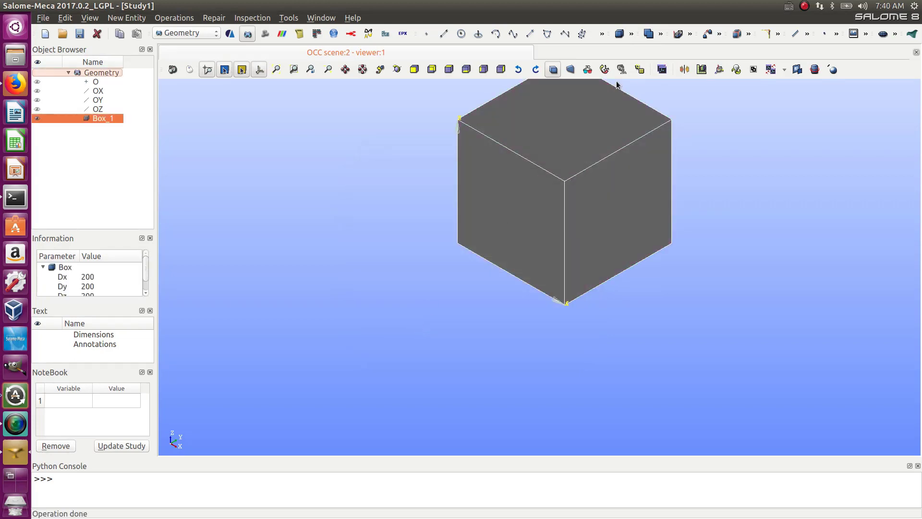
scroll(618, 84, "down", 2)
scroll(624, 98, "up", 8)
scroll(624, 99, "down", 4)
middle_click_drag(624, 97, 580, 185, "ctrl")
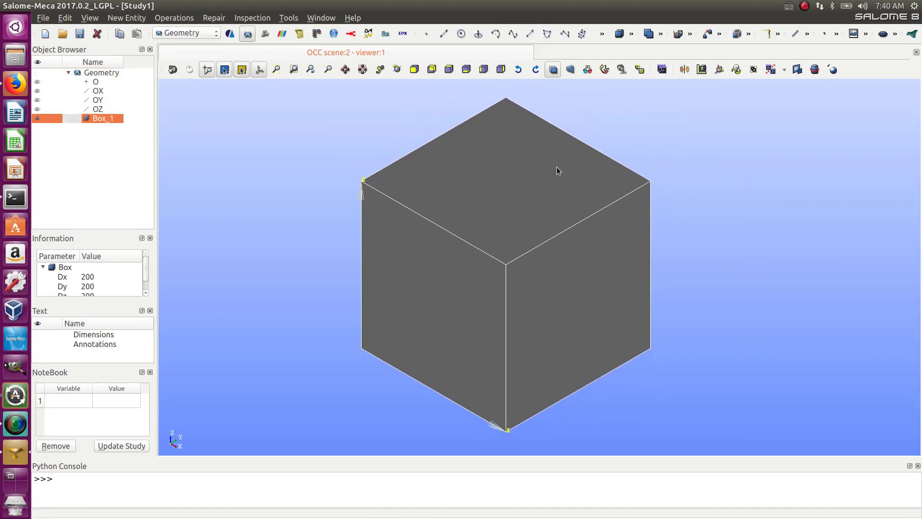
- Create Cylinder_1 with radius 50 and height 200 at the origin
left_click(631, 34)
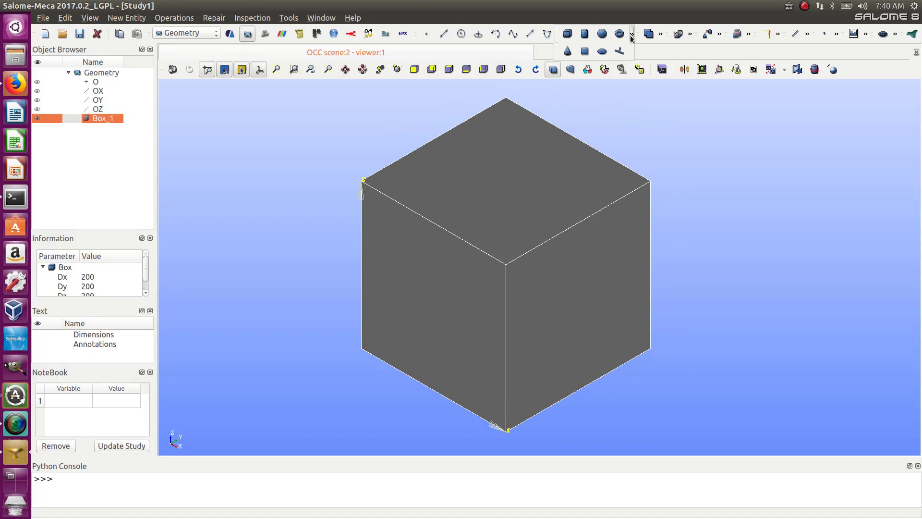
left_click(584, 34)
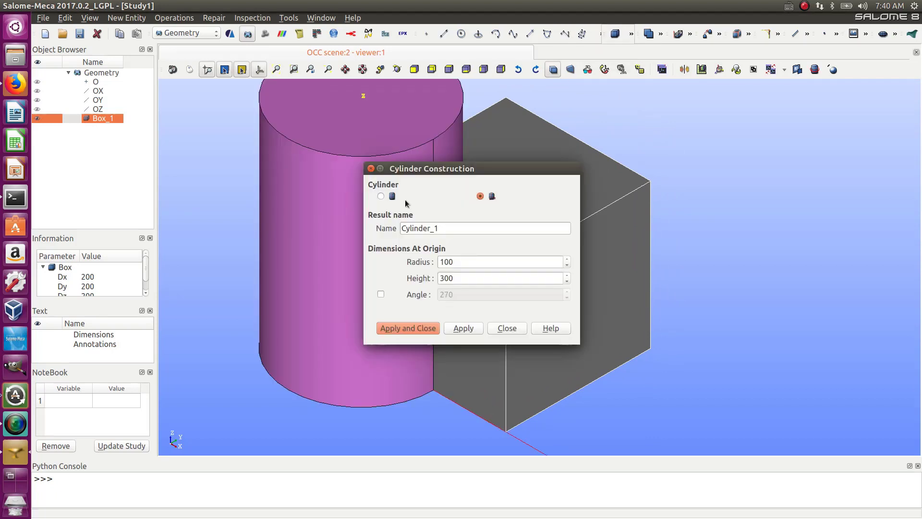
left_click_drag(500, 169, 739, 149)
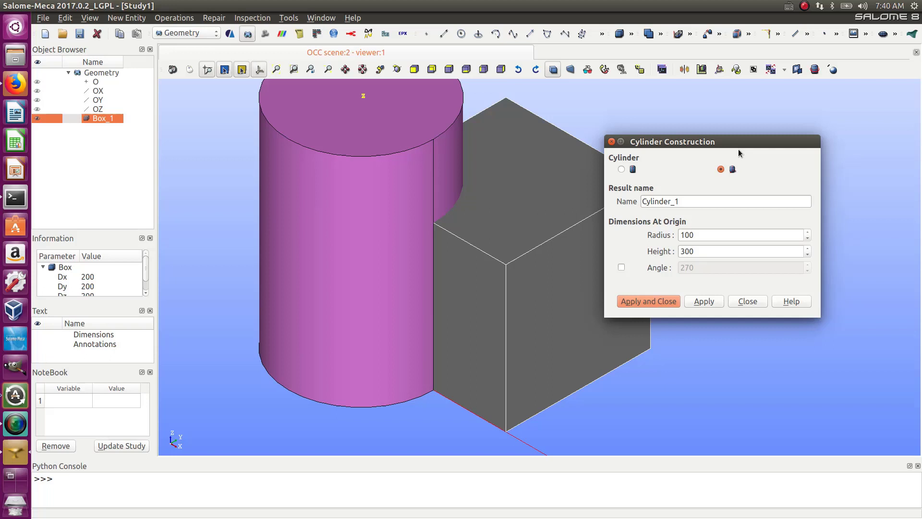
double_click(713, 236)
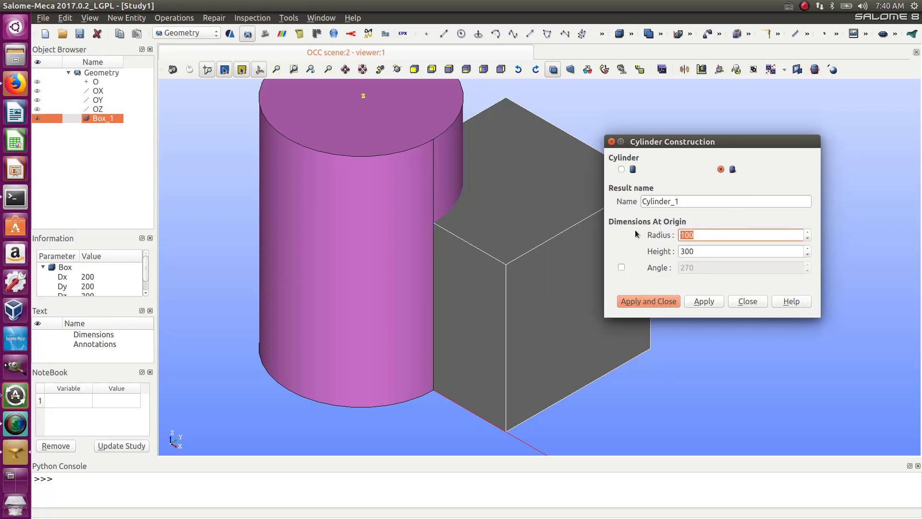
type("50")
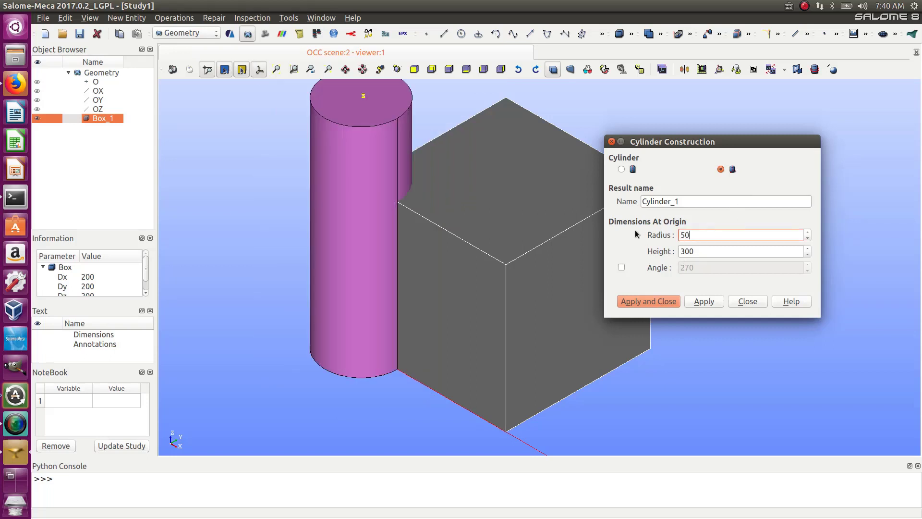
left_click(680, 251)
key("Delete")
type("2")
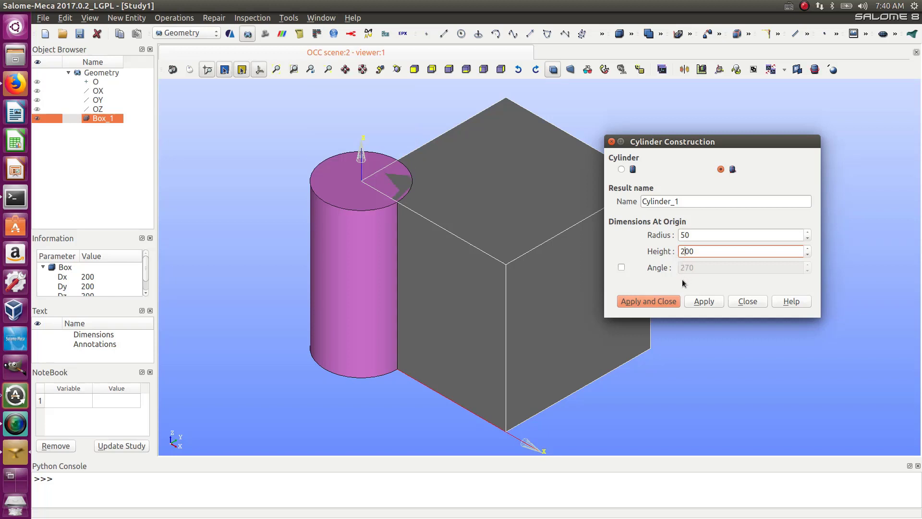
left_click(669, 301)
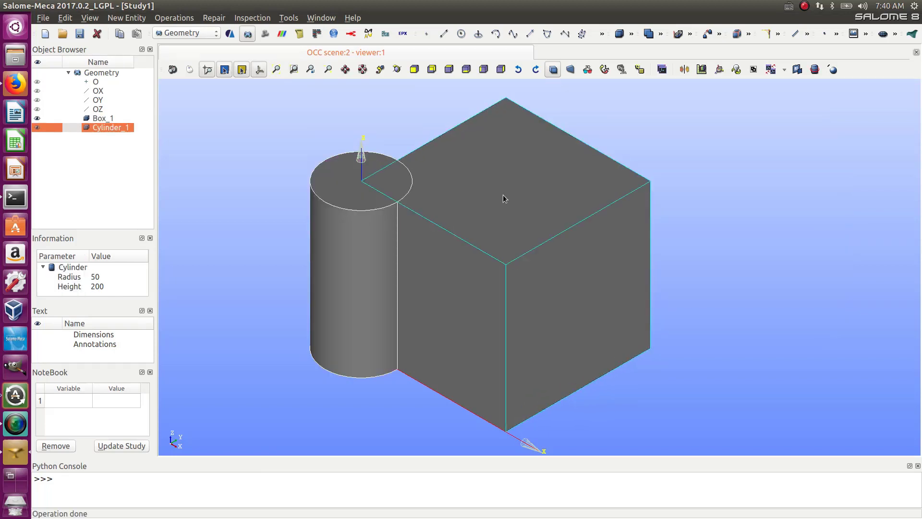
- Translate Cylinder_1 by Dx 100 and Dy 100 without creating a copy
left_click(708, 34)
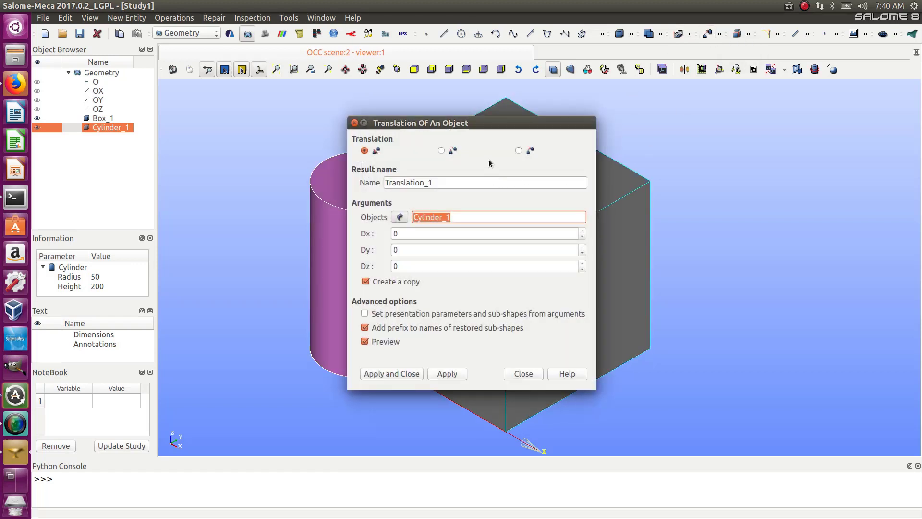
left_click_drag(491, 122, 723, 110)
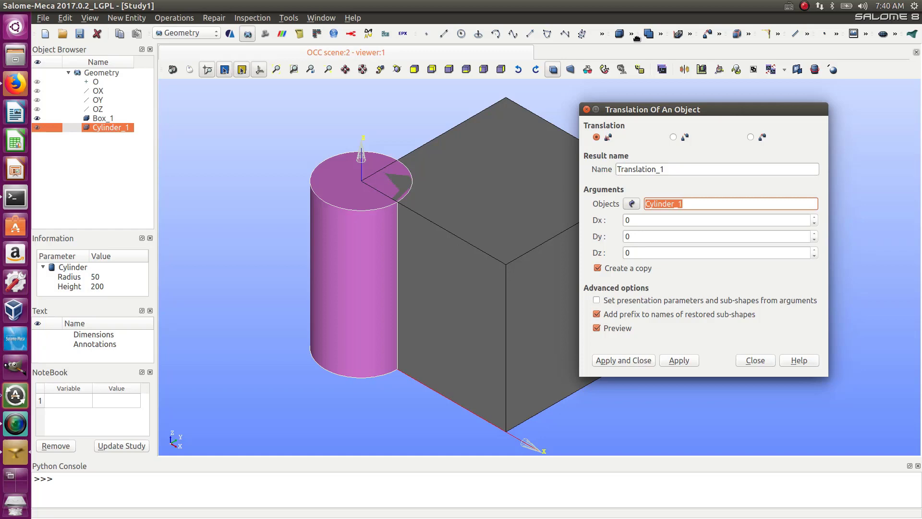
left_click_drag(634, 36, 65, 54)
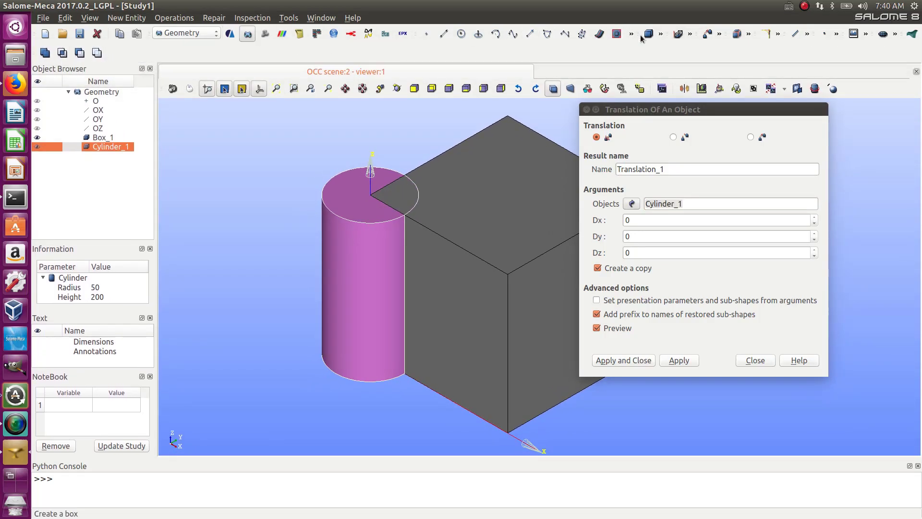
left_click_drag(691, 38, 121, 54)
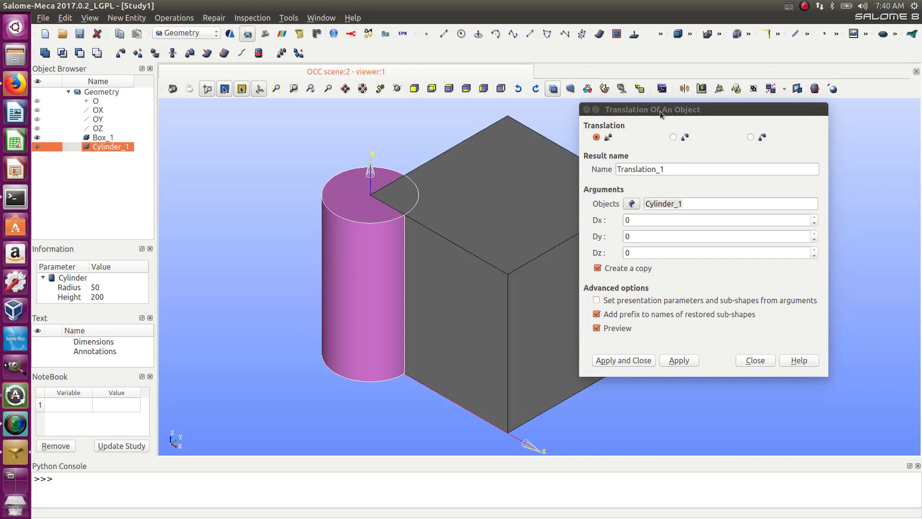
left_click_drag(662, 111, 741, 118)
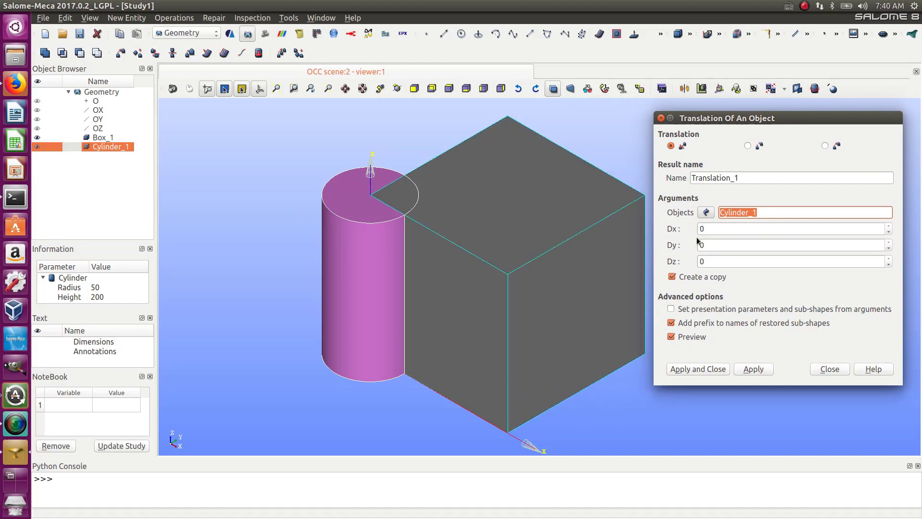
left_click(712, 229)
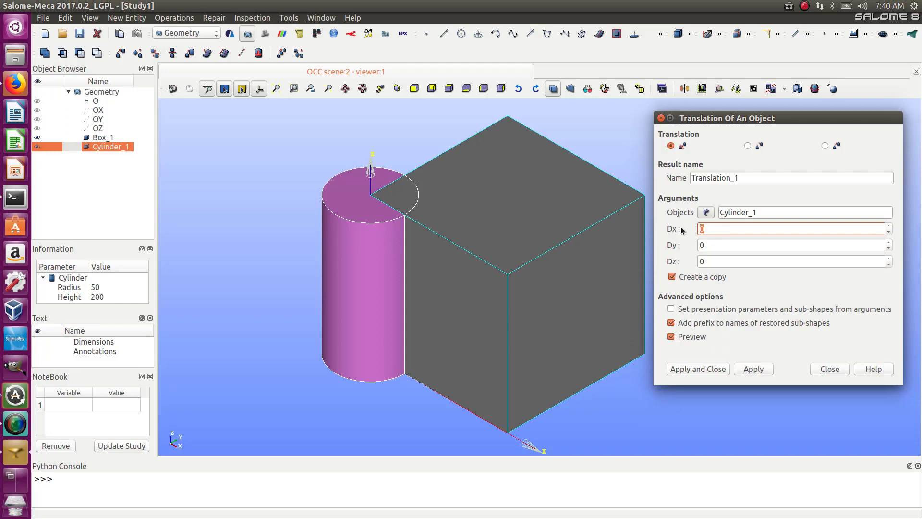
type("100")
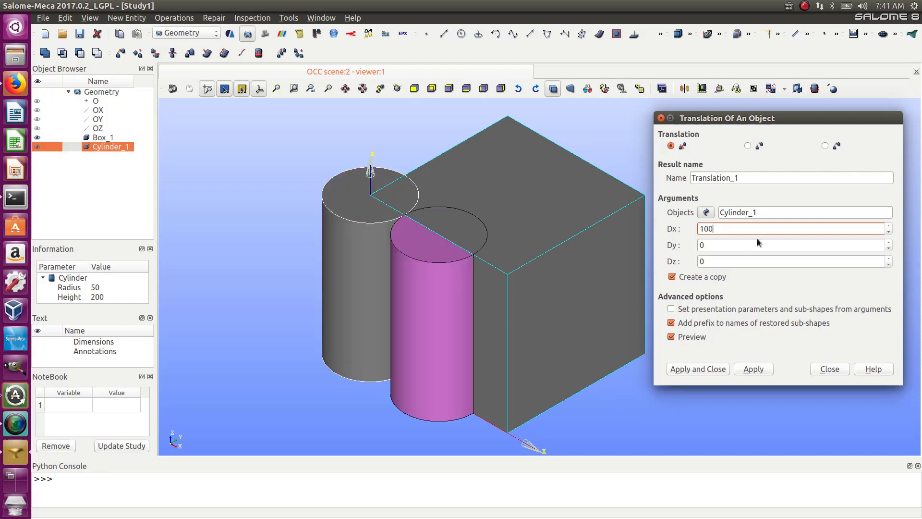
left_click(737, 245)
type("100")
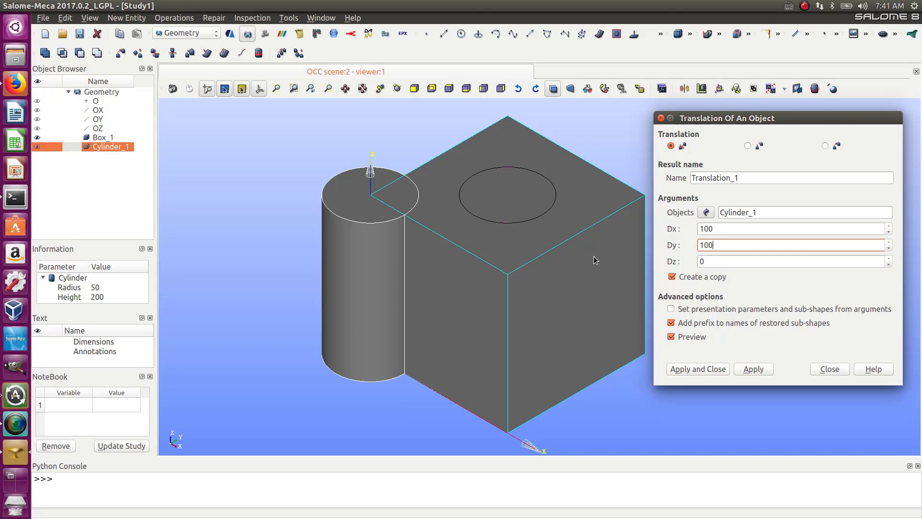
left_click(672, 277)
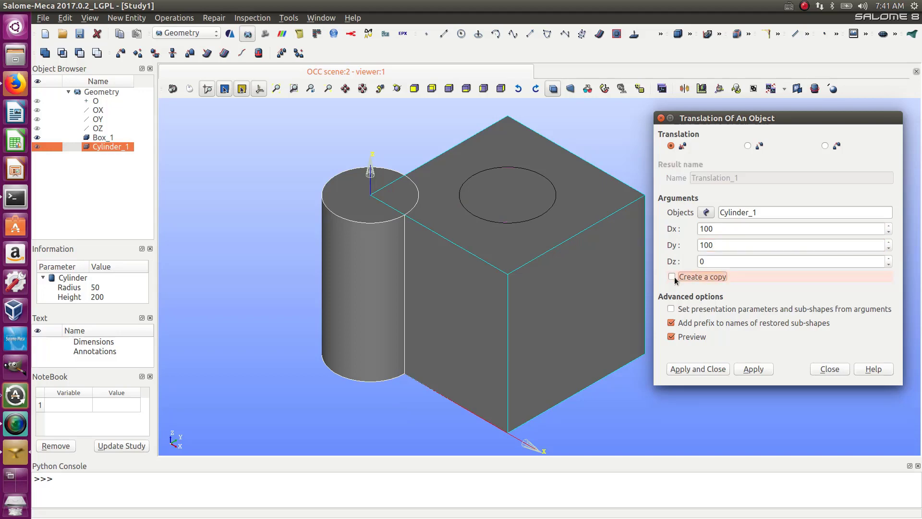
left_click(689, 369)
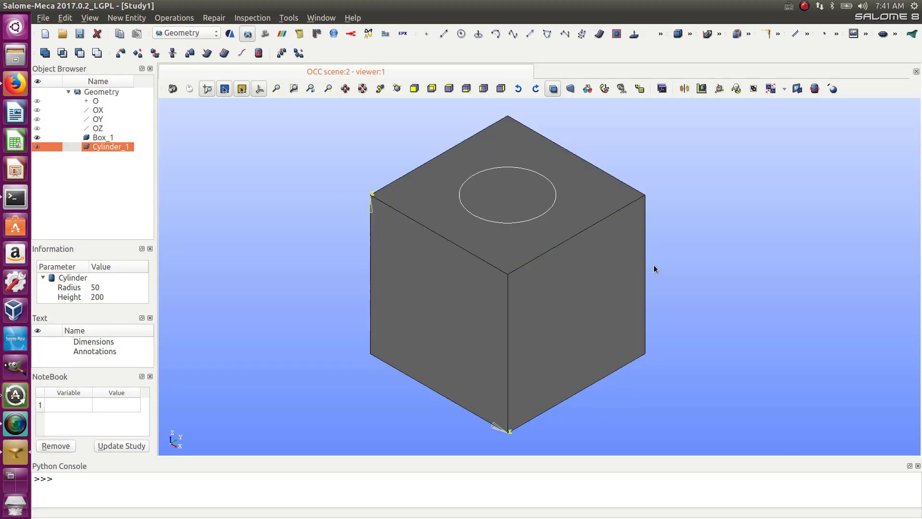
scroll(371, 265, "down", 2)
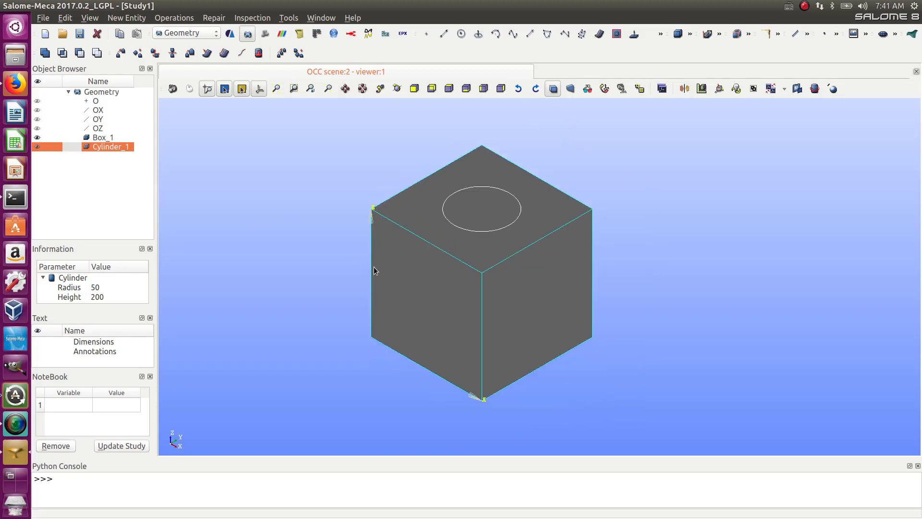
scroll(374, 268, "up", 3)
scroll(376, 268, "down", 2)
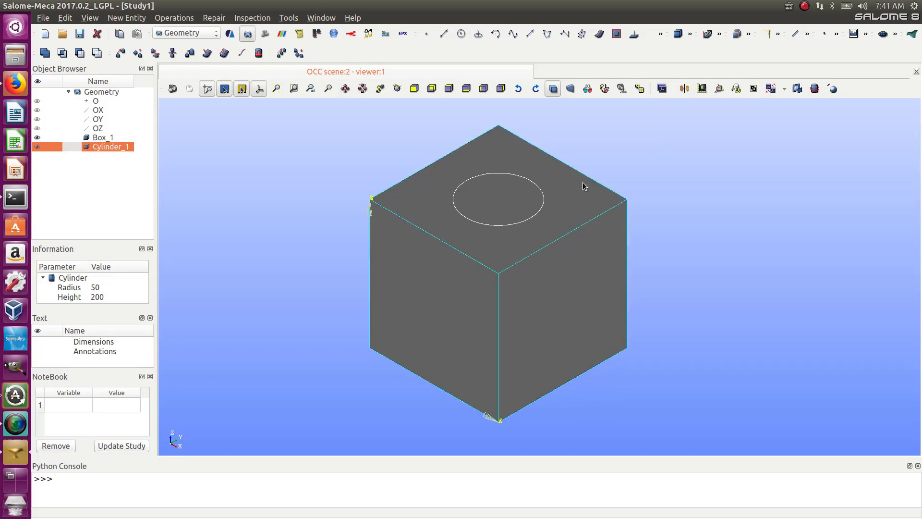
- Create Box_2 with Dx 40 and Dy 40
right_click_drag(663, 164, 662, 190, "ctrl")
left_click(677, 34)
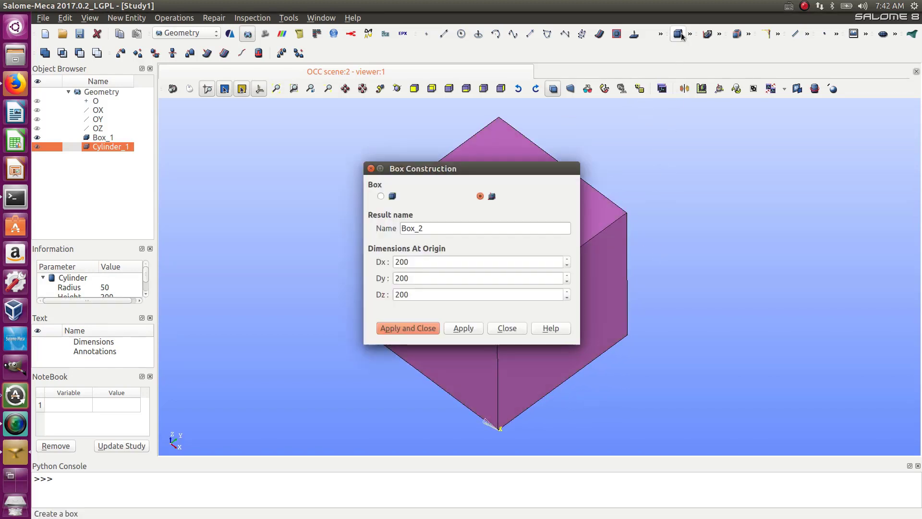
left_click_drag(482, 168, 762, 153)
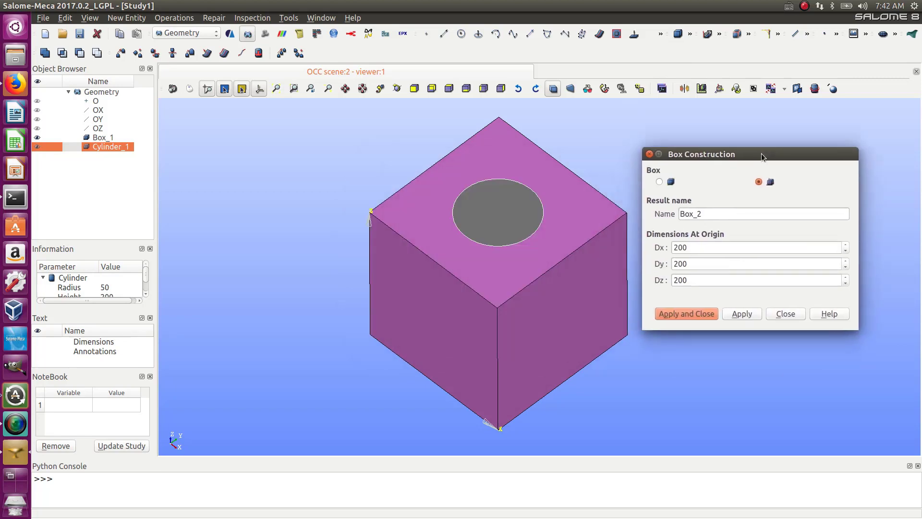
left_click_drag(719, 246, 650, 249)
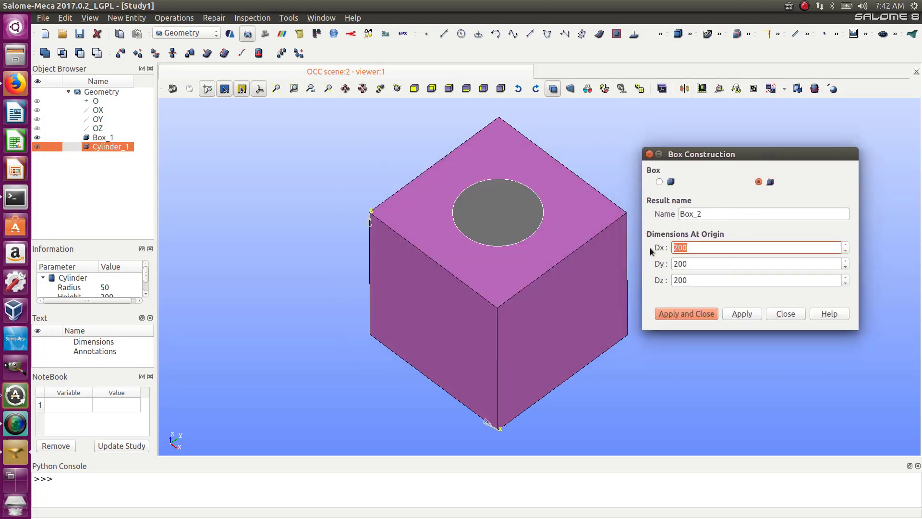
type("40")
double_click(673, 264)
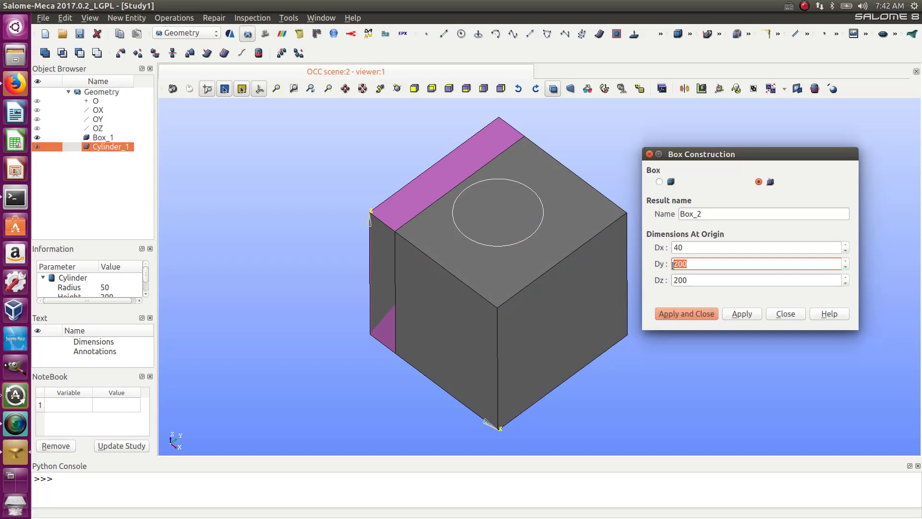
type("40")
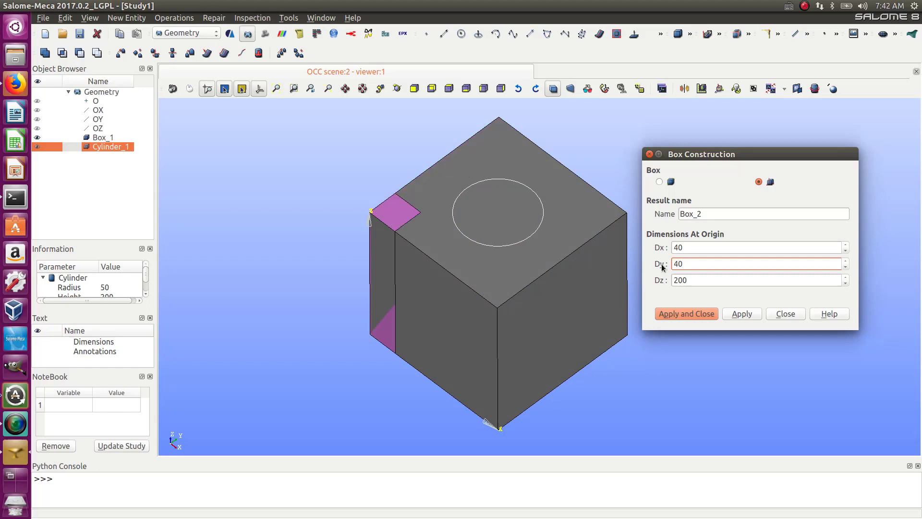
left_click(697, 314)
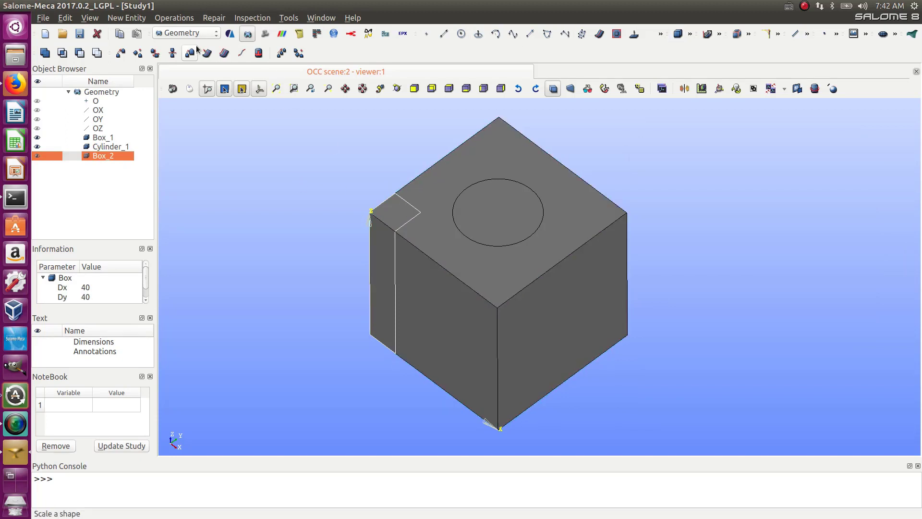
- Translate Box_2 by Dx 80 and Dy 80 without a copy, centring it in the circle
left_click(120, 54)
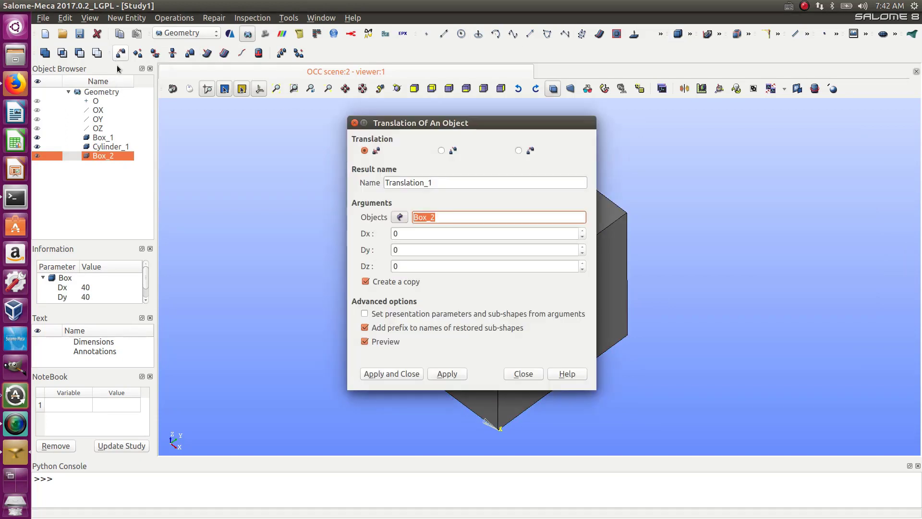
left_click_drag(431, 123, 717, 122)
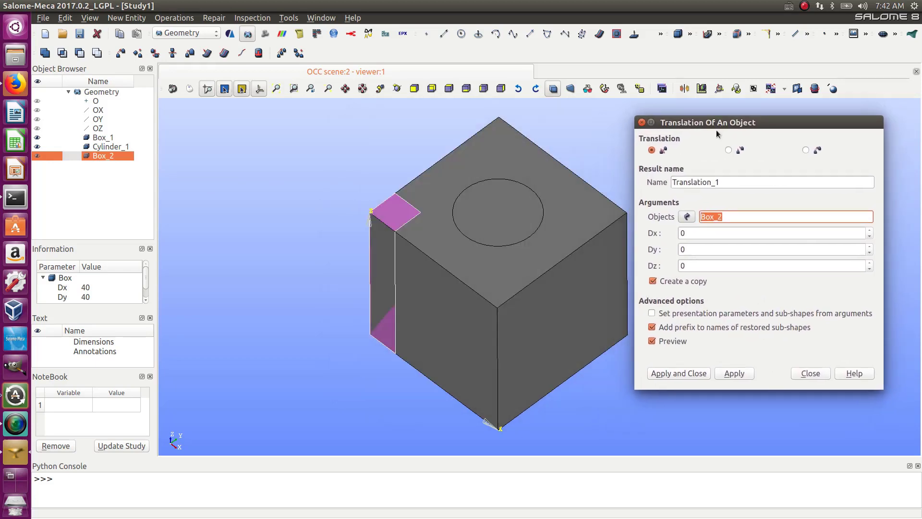
left_click_drag(703, 235, 671, 235)
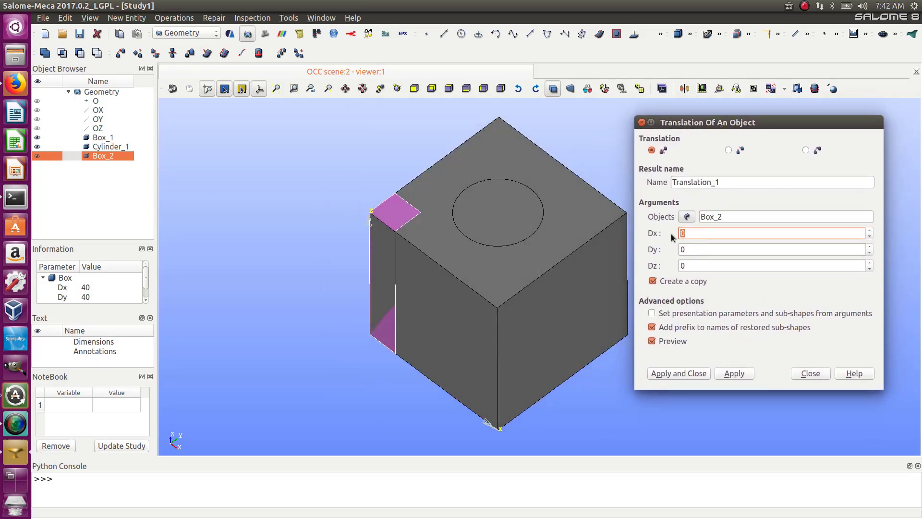
type("70")
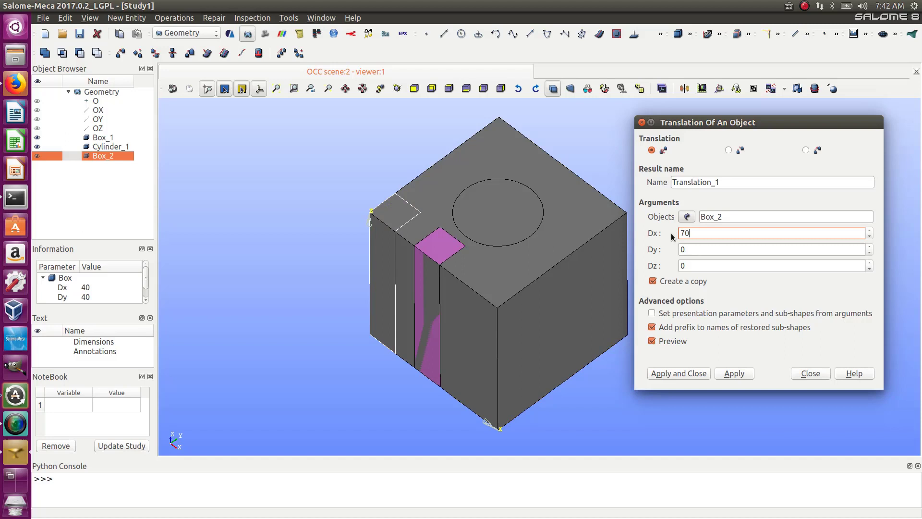
left_click_drag(691, 249, 665, 248)
type("70")
type("8")
type("8")
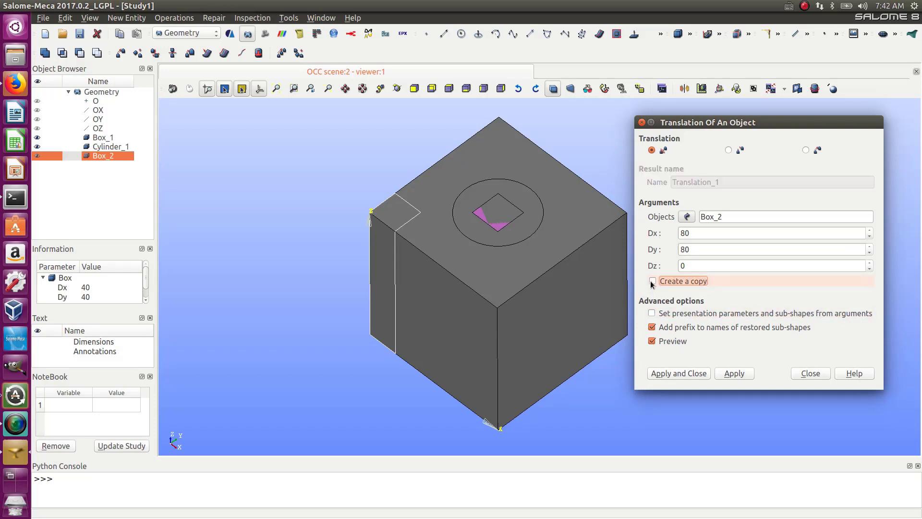
left_click(681, 374)
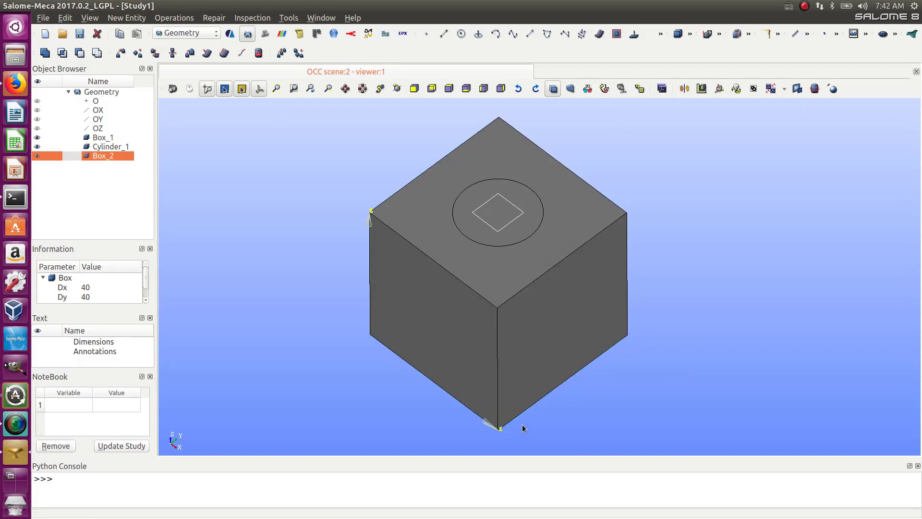
- Orbit the cube to a flatter top view and bring up the Operations menu
right_click_drag(522, 425, 510, 402, "ctrl")
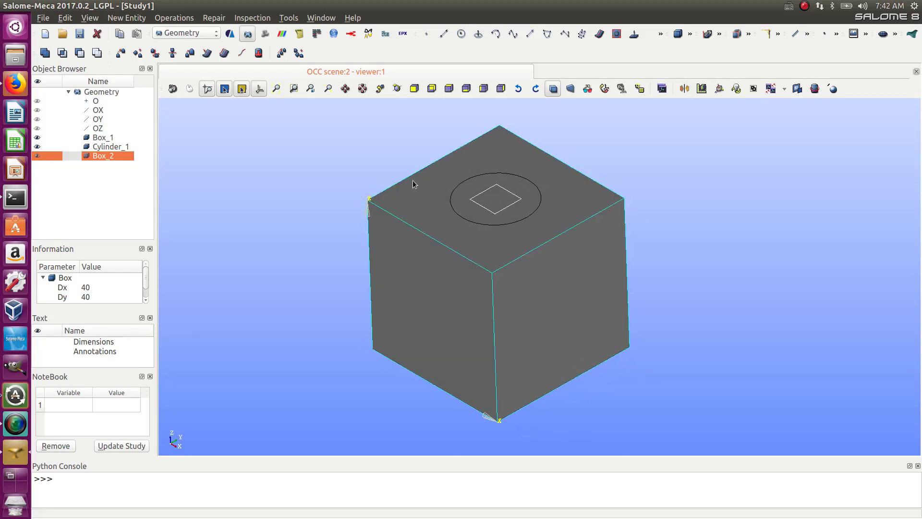
left_click(185, 17)
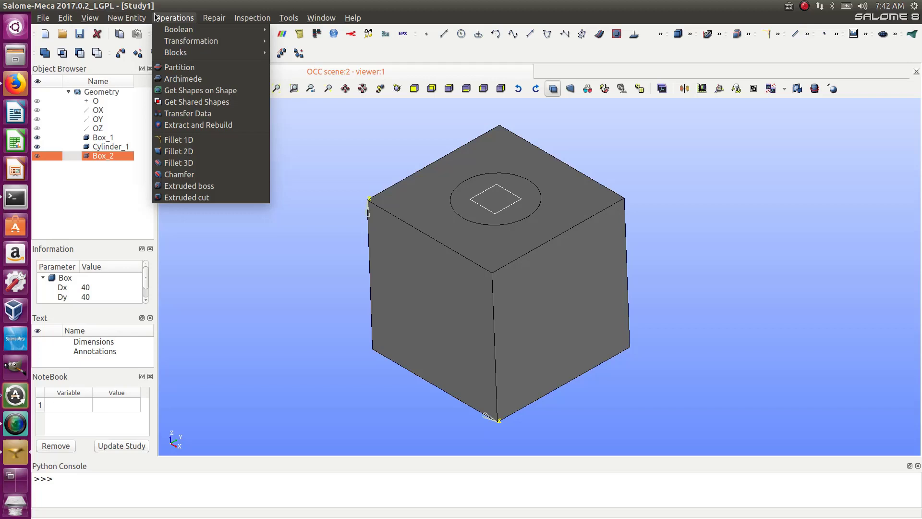
- Explode Box_1 into Edge sub-shapes, producing Edge_1 through Edge_12
left_click(154, 112)
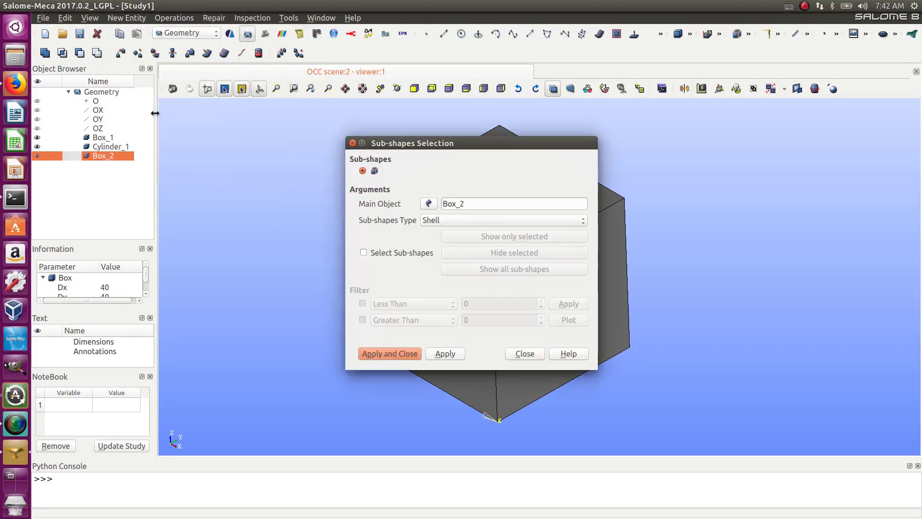
left_click_drag(441, 146, 750, 126)
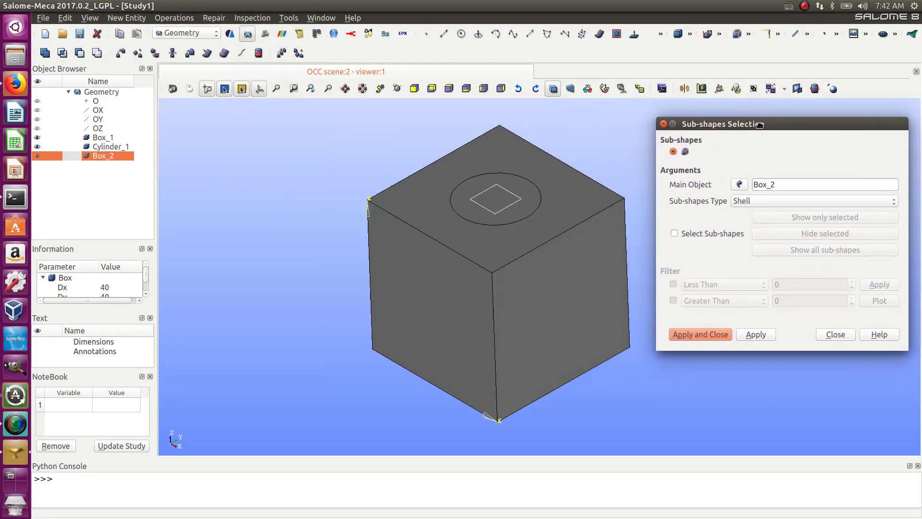
left_click(487, 331)
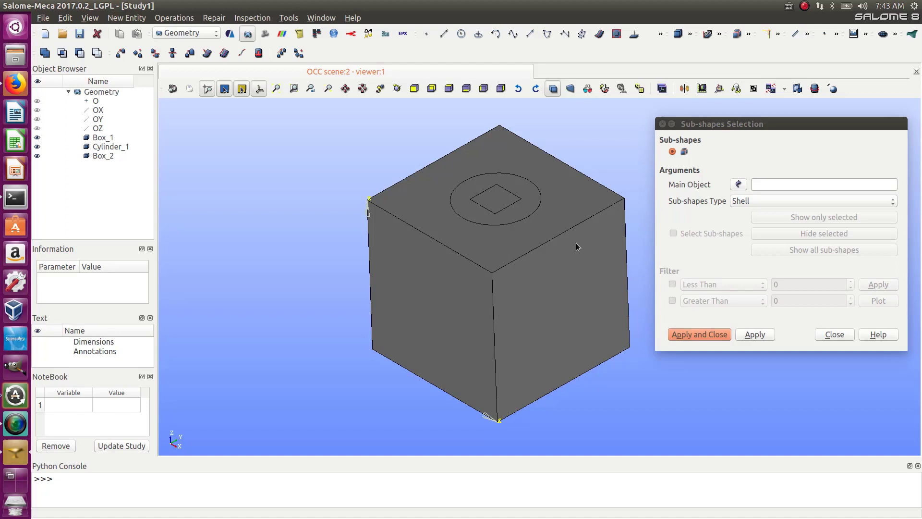
left_click(103, 138)
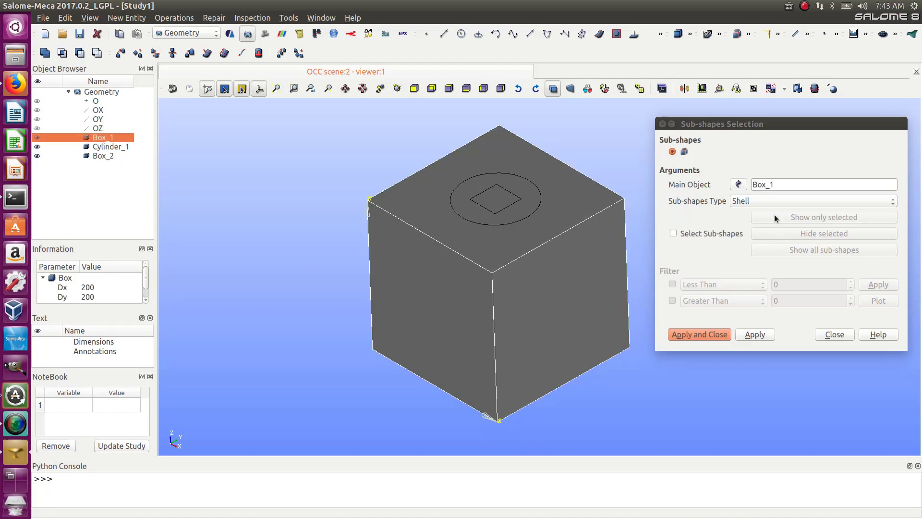
left_click(766, 194)
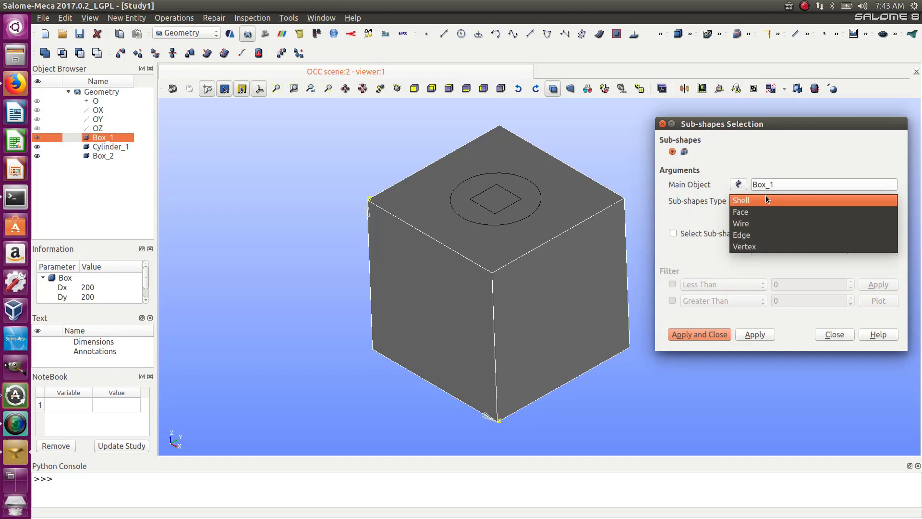
left_click(769, 234)
left_click(700, 335)
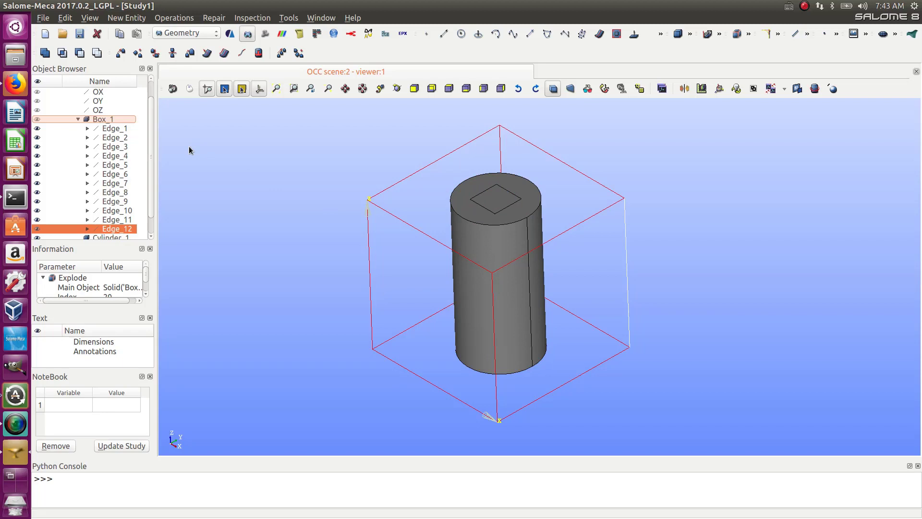
- Hide Cylinder_1 and explode Box_2 into edges Edge_13 through Edge_24
scroll(151, 187, "down", 1)
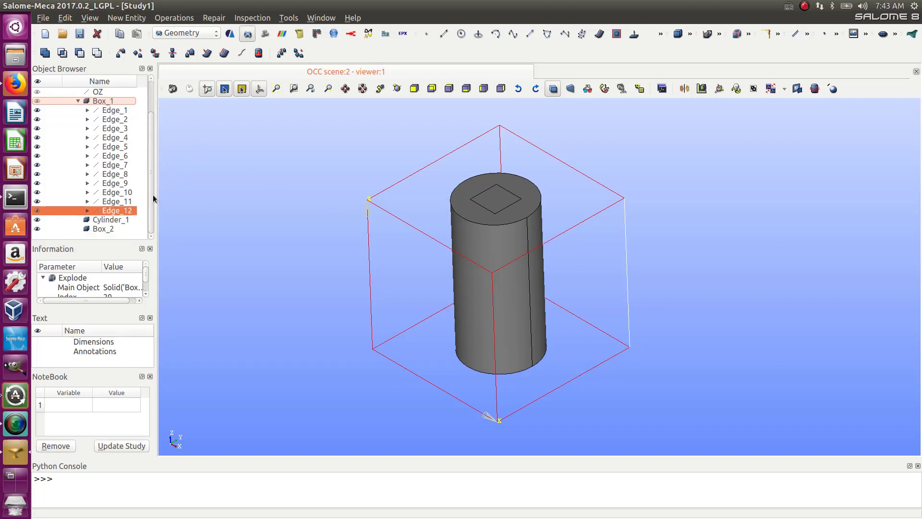
left_click(37, 220)
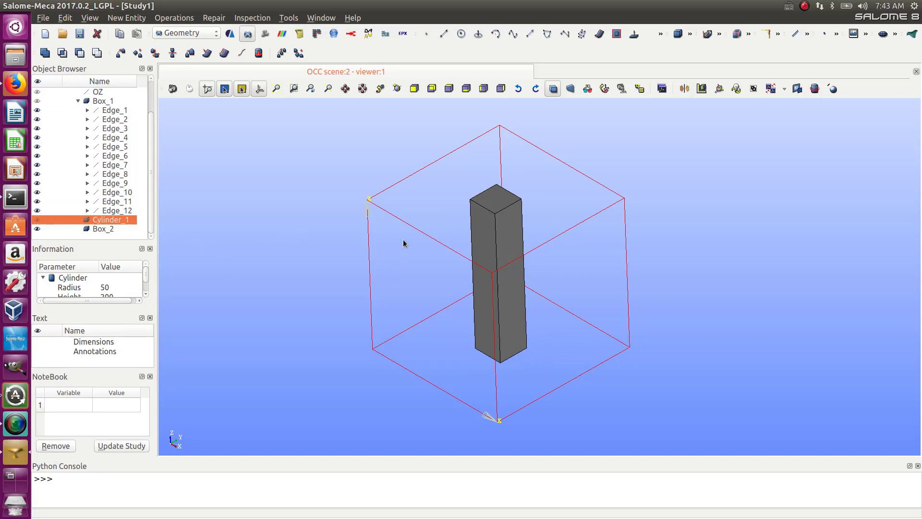
left_click(173, 18)
mouse_move(144, 19)
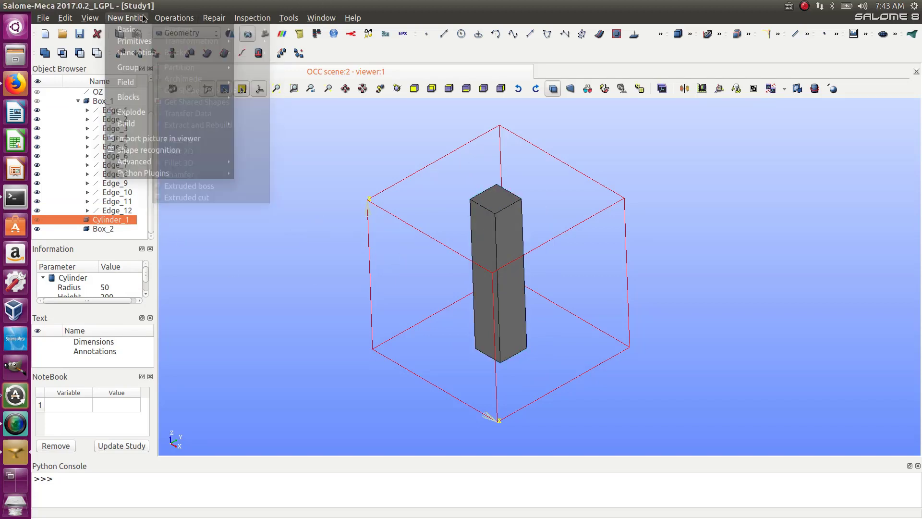
left_click(154, 112)
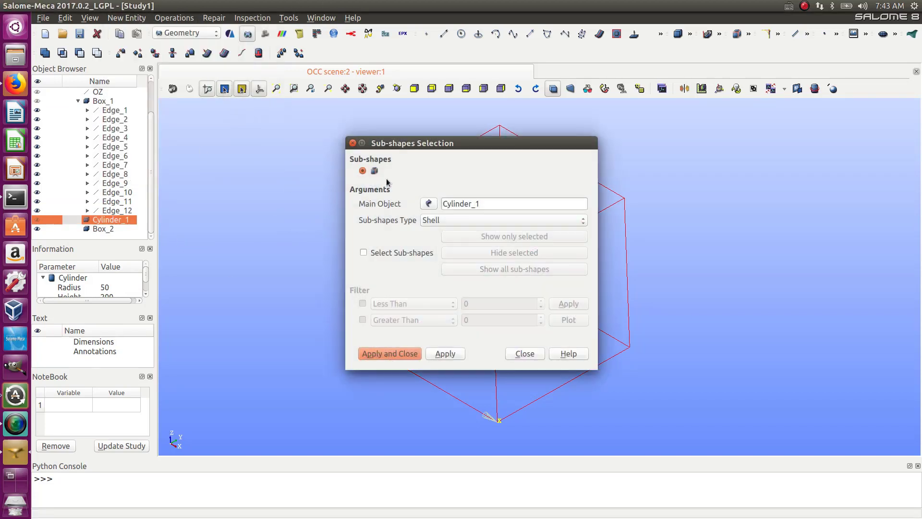
left_click_drag(441, 150, 686, 131)
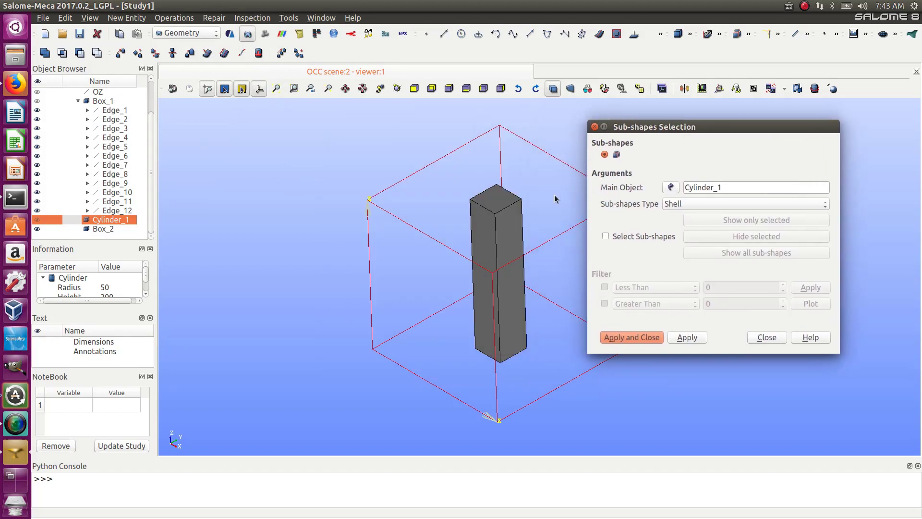
left_click(492, 220)
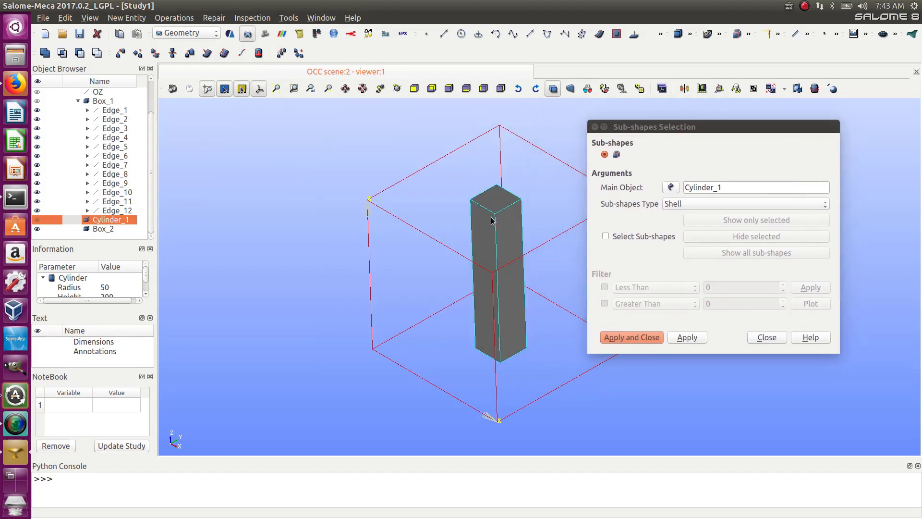
left_click(672, 204)
left_click(684, 235)
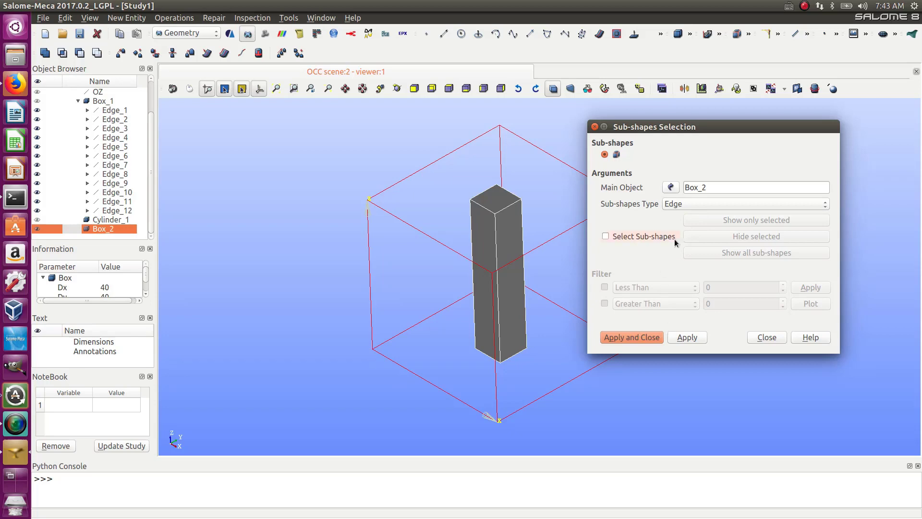
left_click(612, 337)
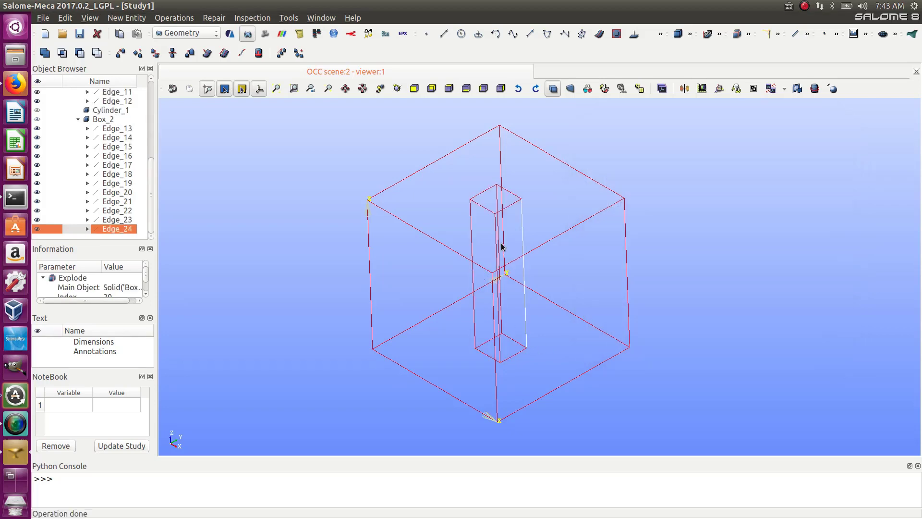
left_click_drag(521, 419, 624, 462)
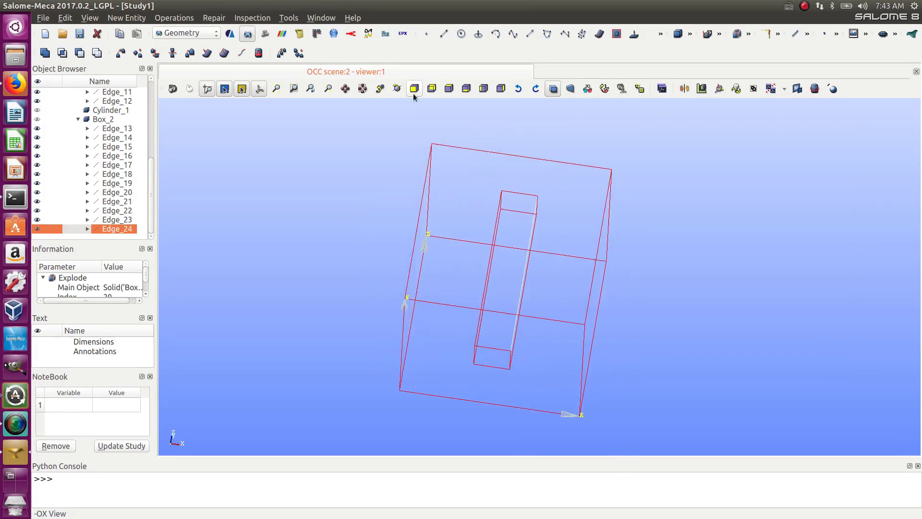
- Set up a Base Shape + 2 Points extrusion of Edge_21 from Edge_22:vertex_3 to Edge_5:vertex_2
left_click_drag(364, 141, 350, 152)
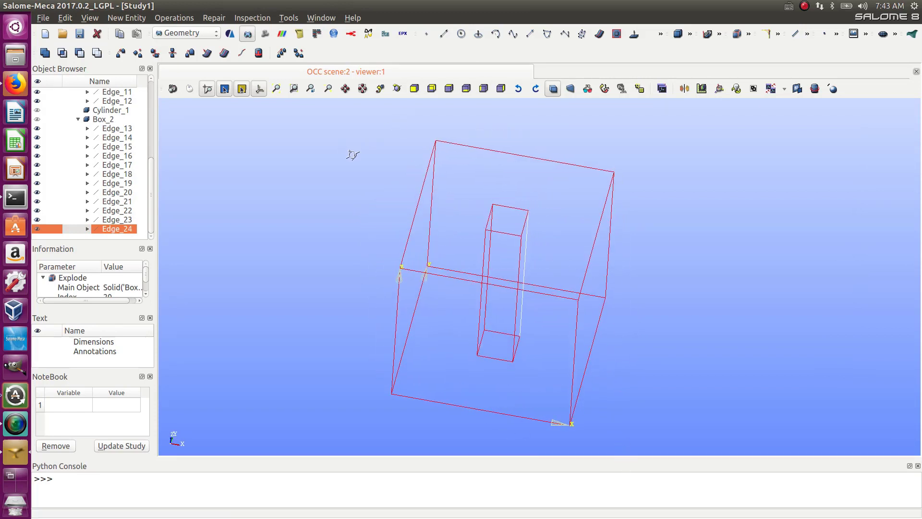
left_click(126, 18)
mouse_move(117, 30)
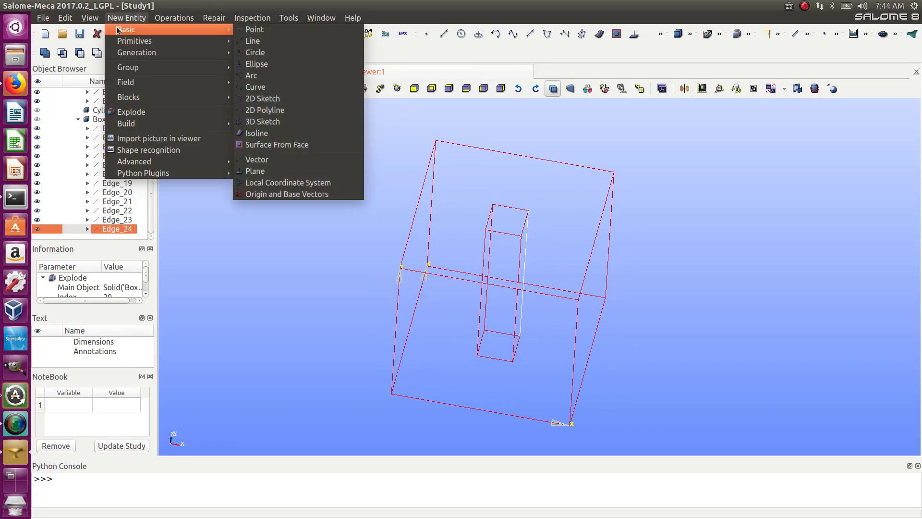
mouse_move(135, 52)
left_click(255, 53)
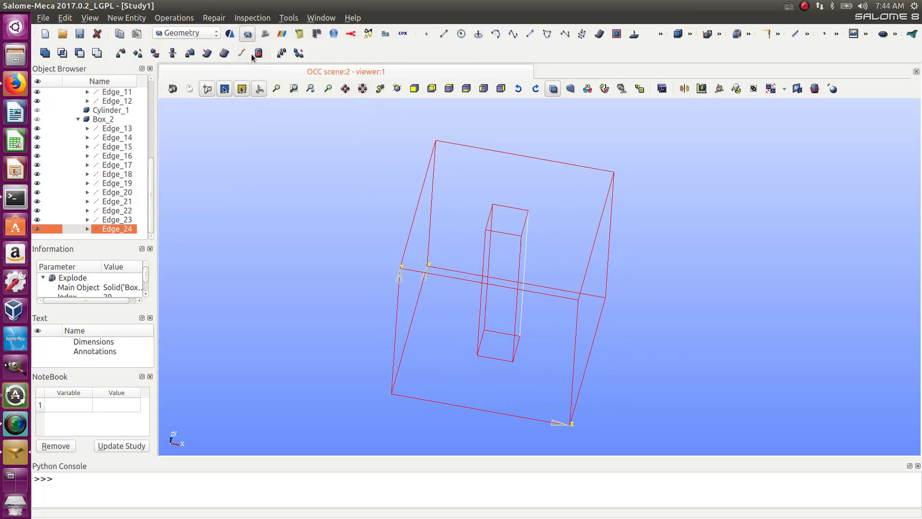
left_click_drag(459, 116, 261, 114)
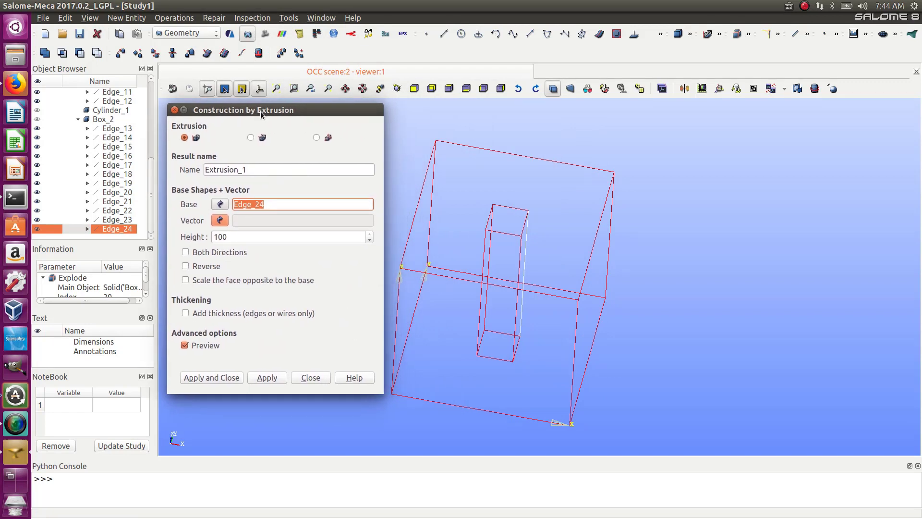
left_click(250, 138)
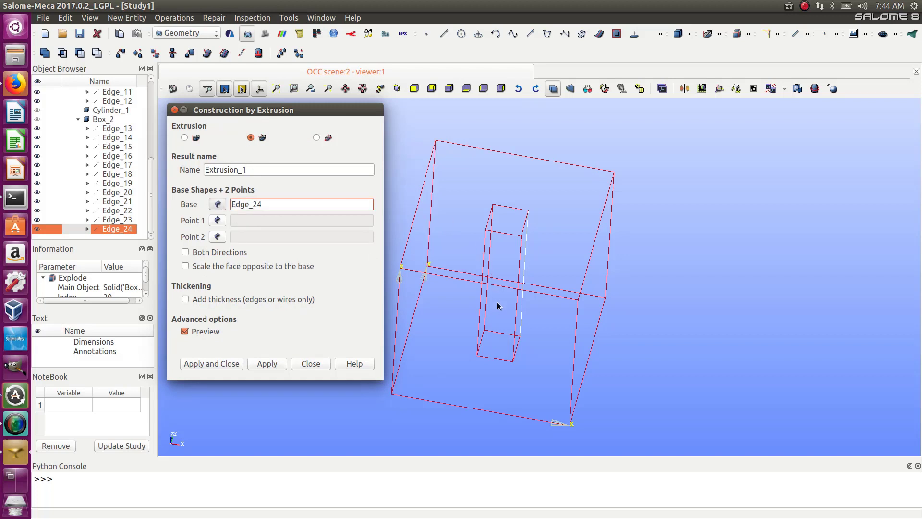
left_click(515, 338)
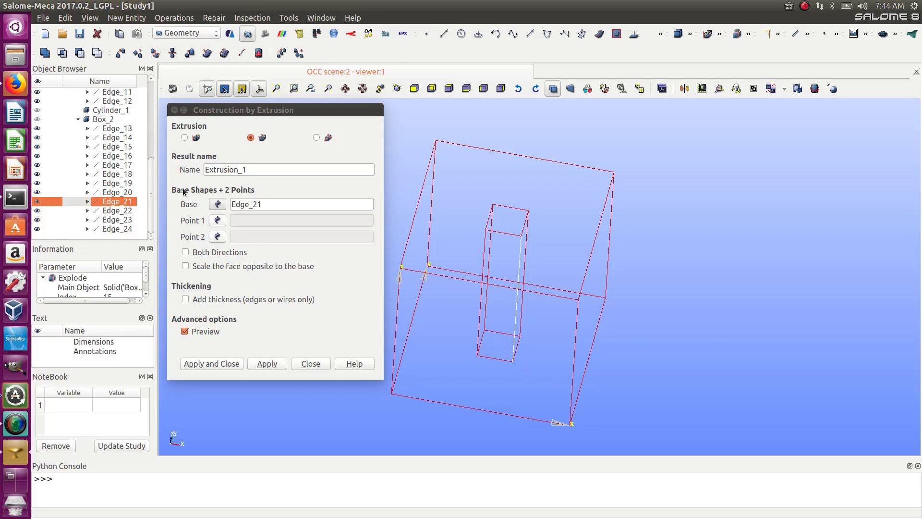
left_click(217, 222)
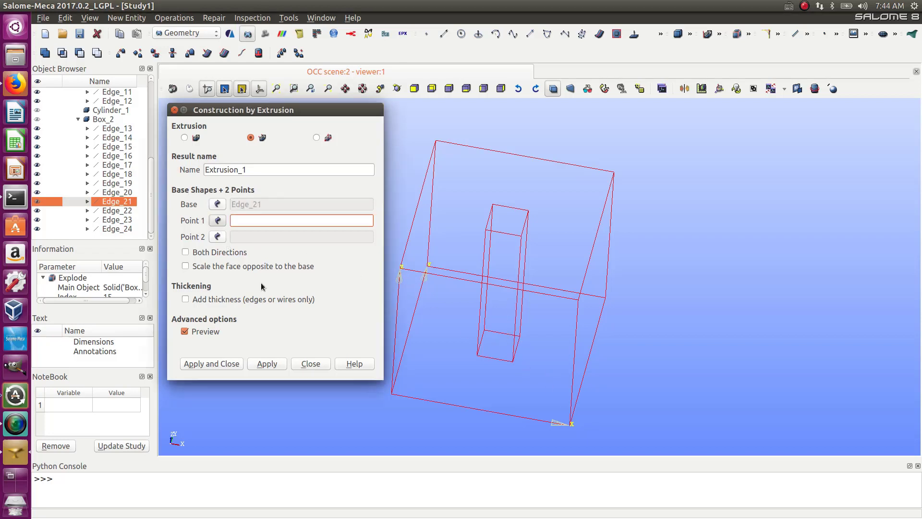
left_click(512, 362)
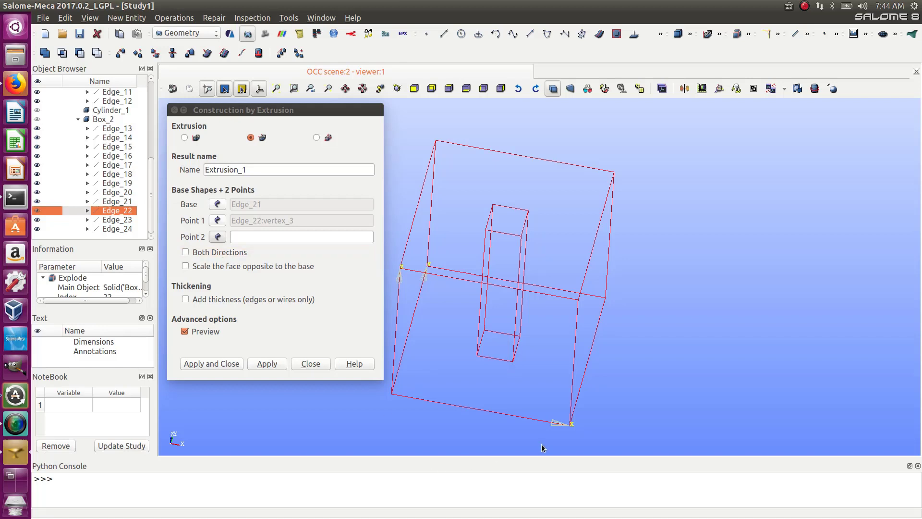
left_click(571, 424)
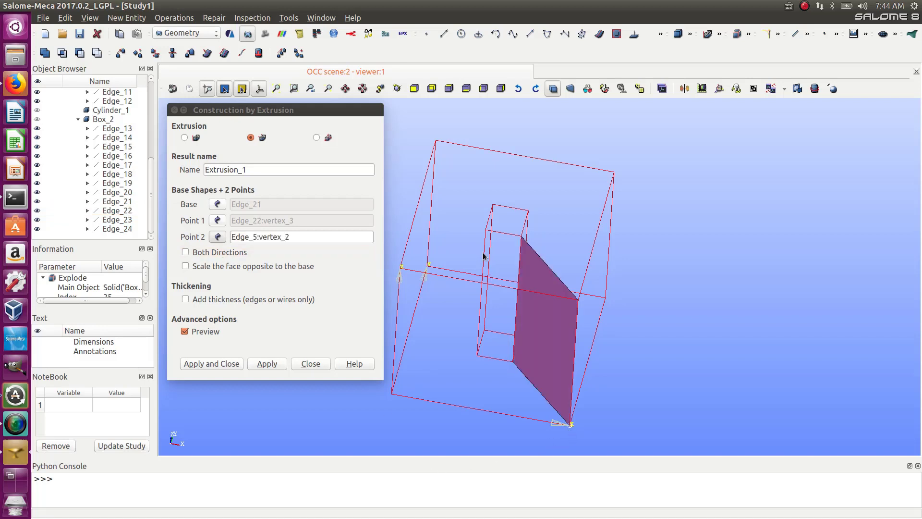
- Create Extrusion_1, then extrude Edge_24 from an Edge_22 vertex to the outer box corner
left_click(267, 363)
mouse_move(452, 417)
right_mouse_down("ctrl")
mouse_move(414, 410)
mouse_move(449, 422)
right_mouse_up("ctrl")
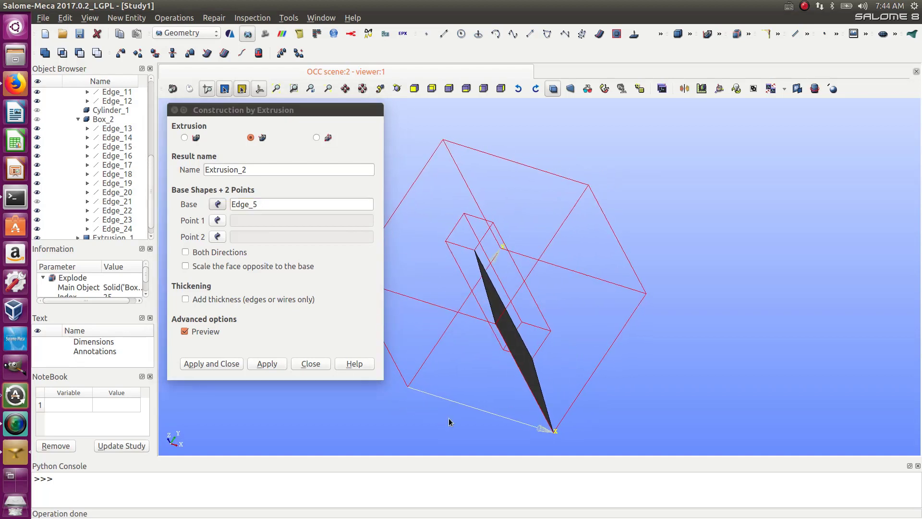
left_click(545, 319)
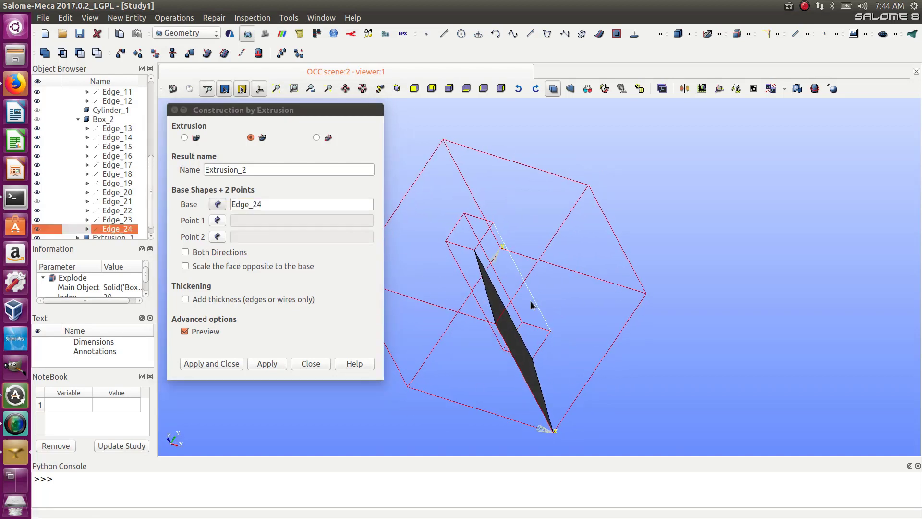
left_click(217, 221)
left_click(551, 334)
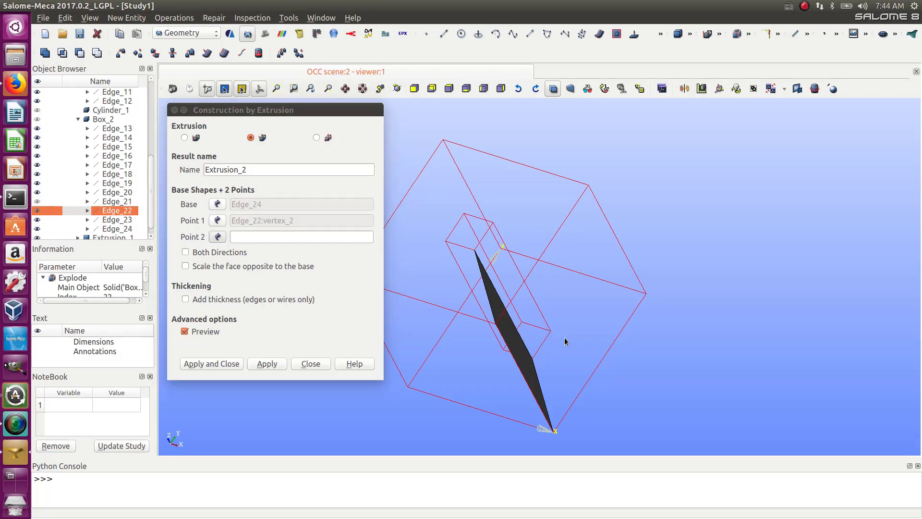
left_click(216, 237)
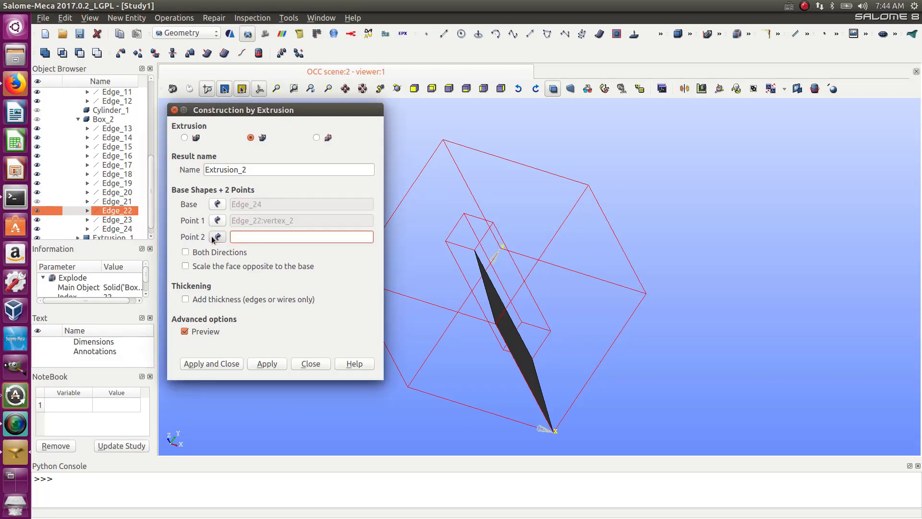
left_click(646, 294)
left_click(285, 363)
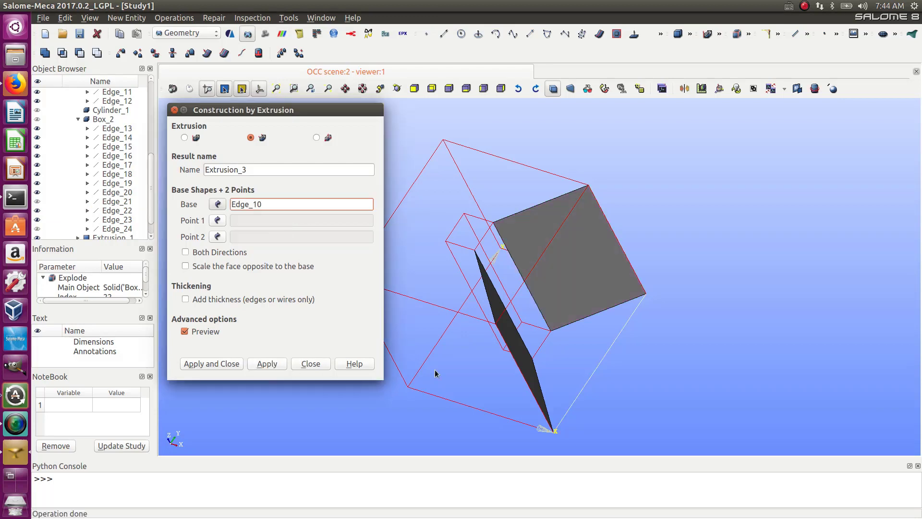
- Extrude Edge_13 between an Edge_14 vertex and an outer box corner as Extrusion_3
right_click_drag(434, 373, 583, 312, "ctrl")
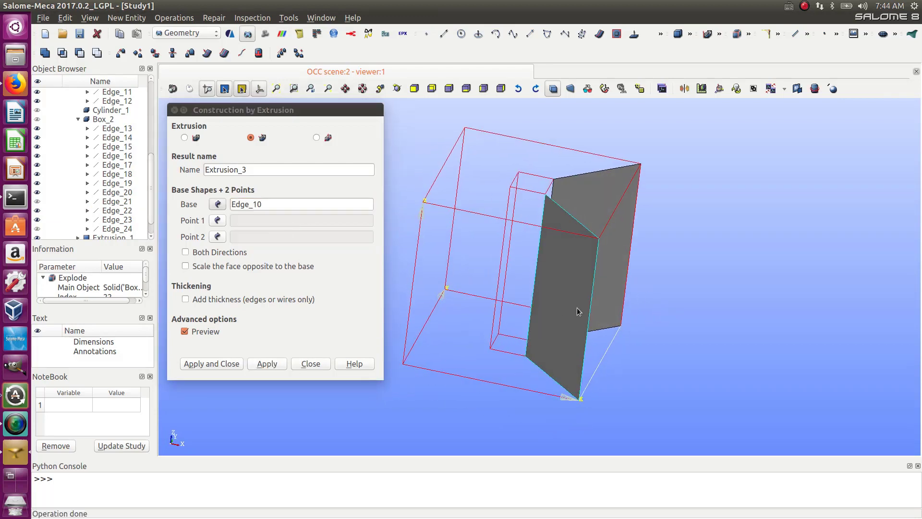
left_click(491, 339)
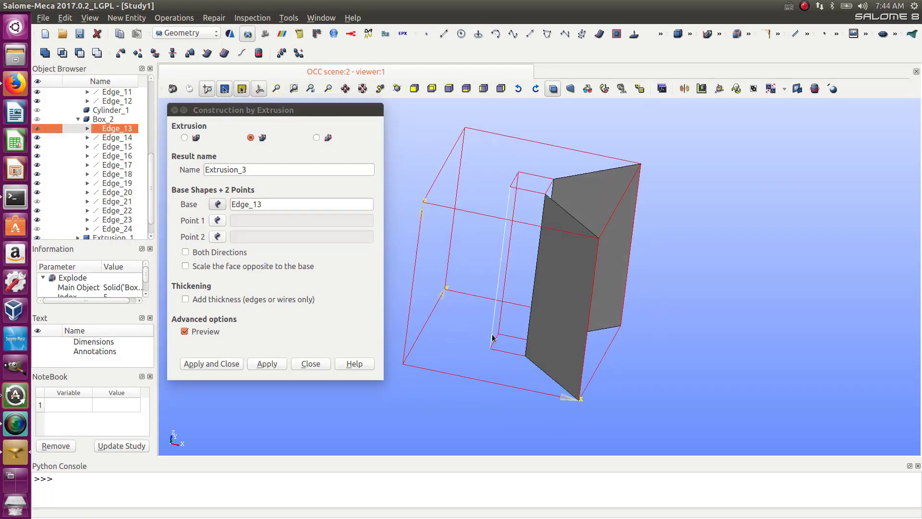
left_click(217, 220)
left_click(449, 355)
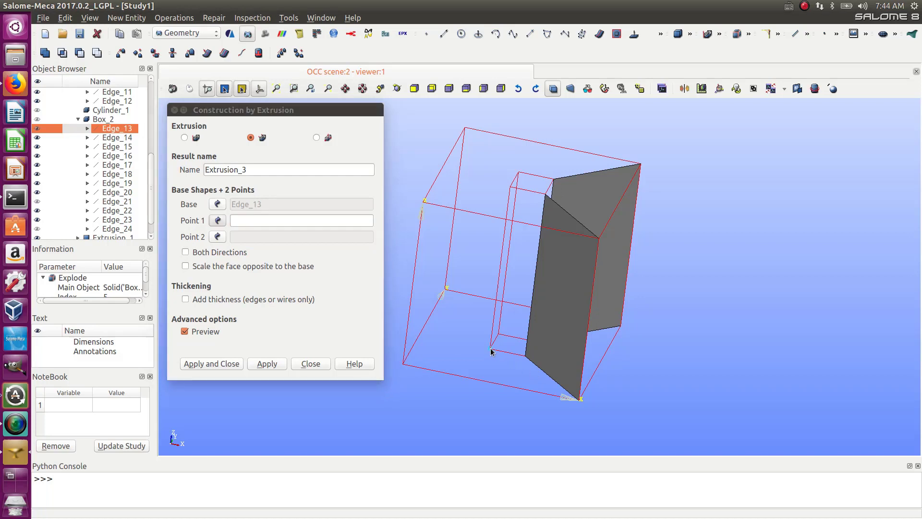
left_click(402, 365)
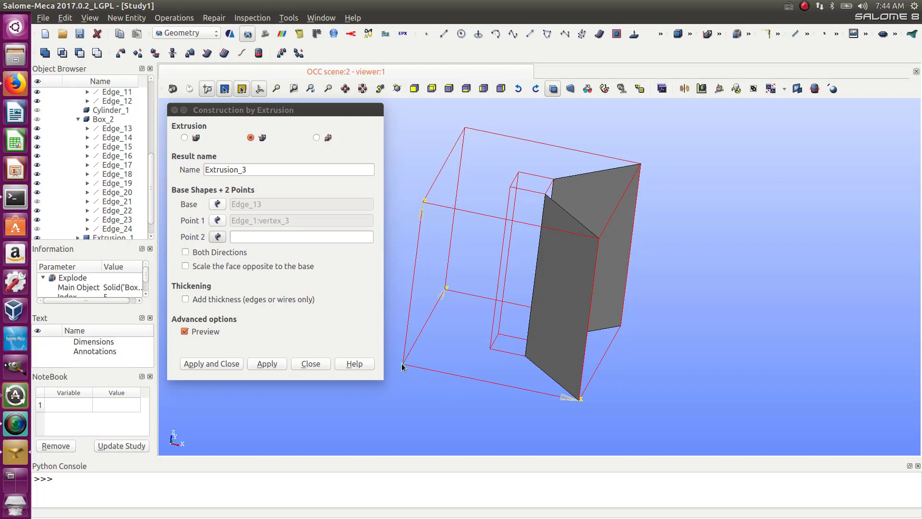
left_click(218, 221)
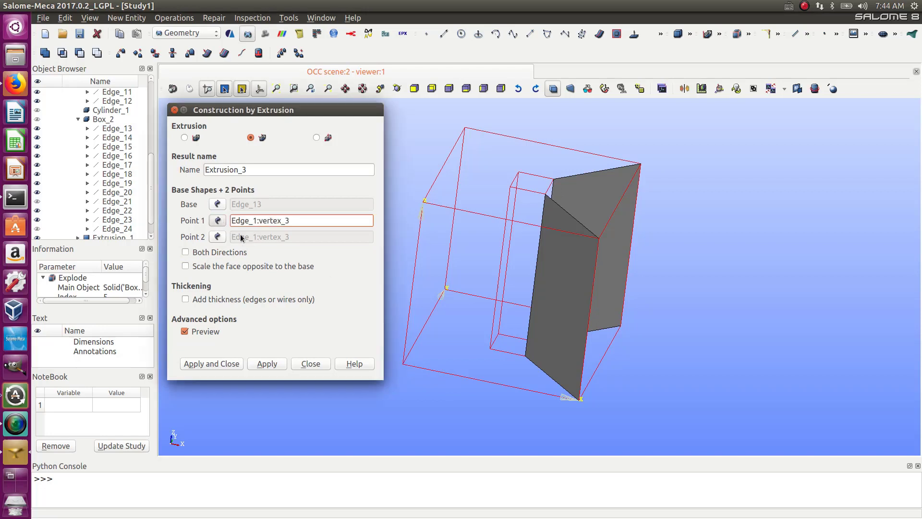
left_click(491, 353)
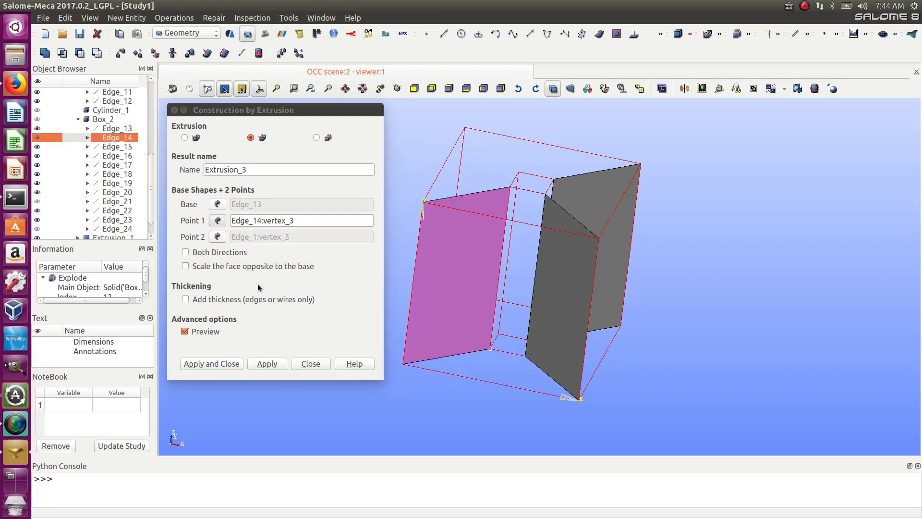
left_click(270, 361)
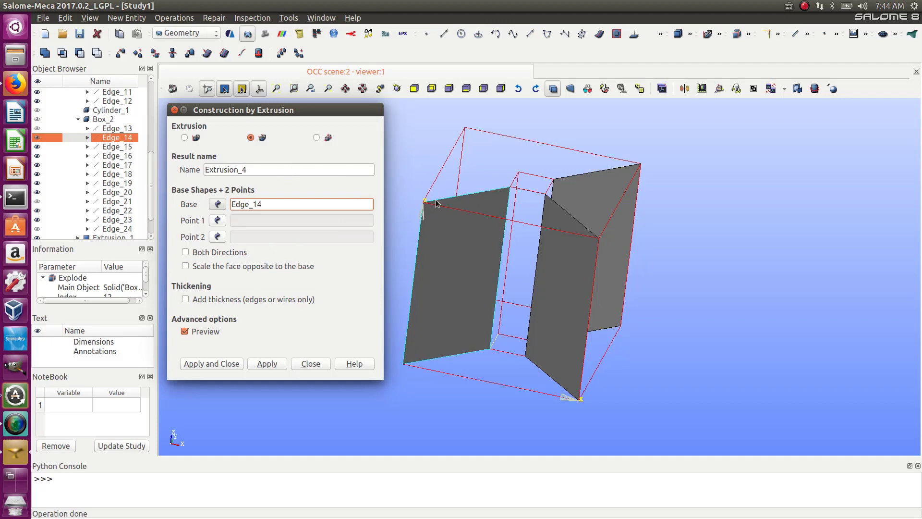
- Extrude Edge_16 from an Edge_14 vertex to an Edge_2 vertex as Extrusion_4
right_click_drag(417, 181, 521, 313, "ctrl")
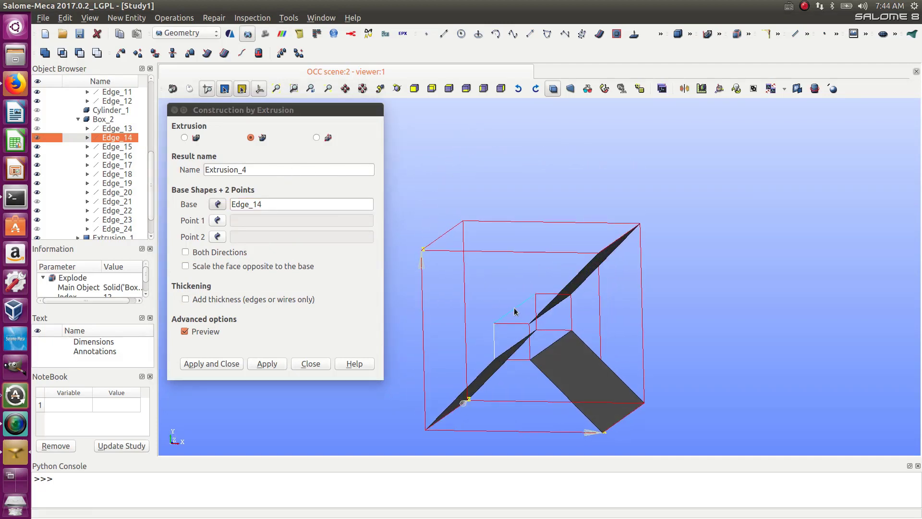
left_click(513, 310)
left_click(223, 223)
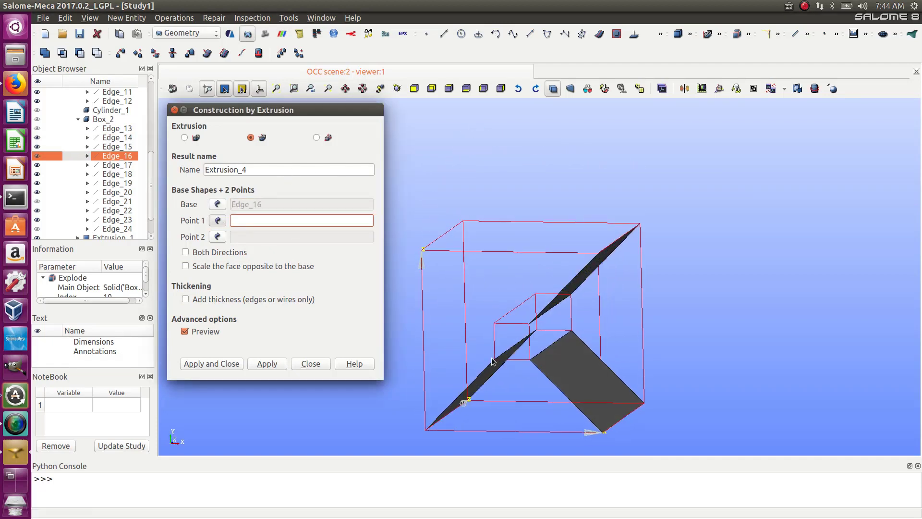
left_click(495, 325)
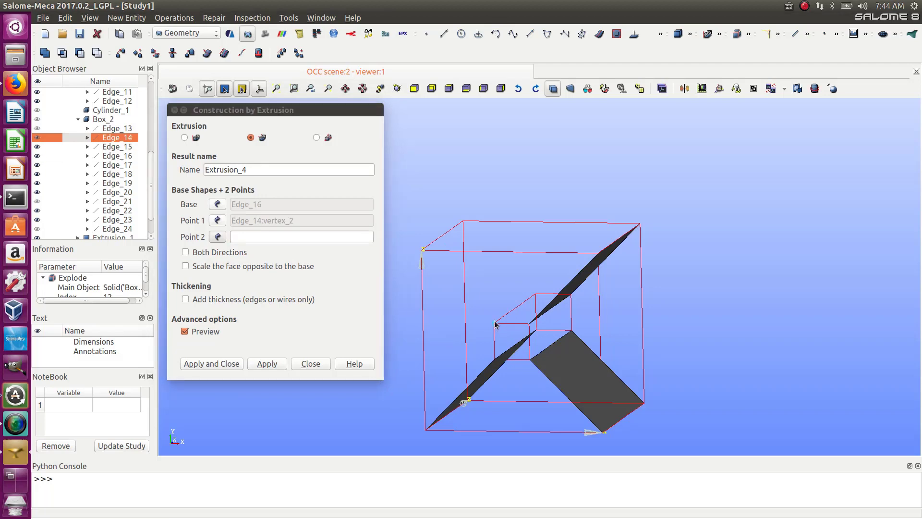
left_click(421, 253)
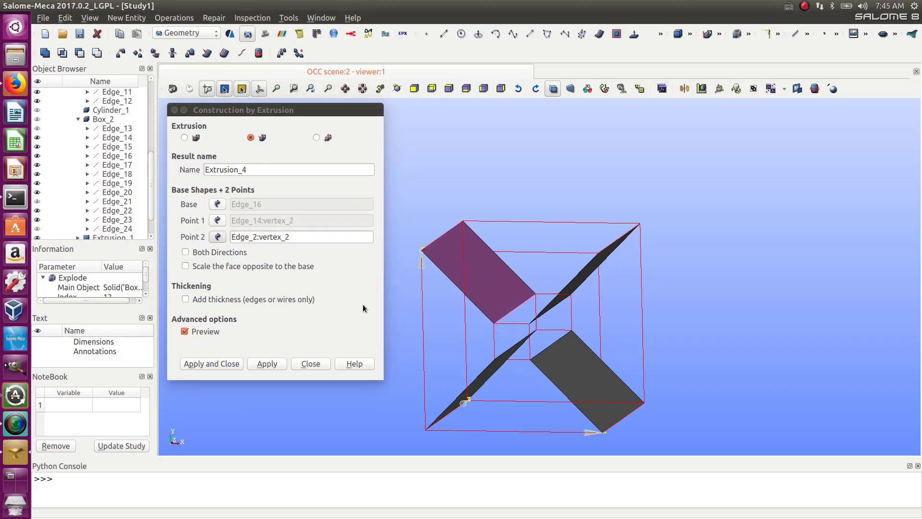
left_click(234, 367)
right_click_drag(479, 306, 429, 235, "ctrl")
scroll(451, 294, "down", 3)
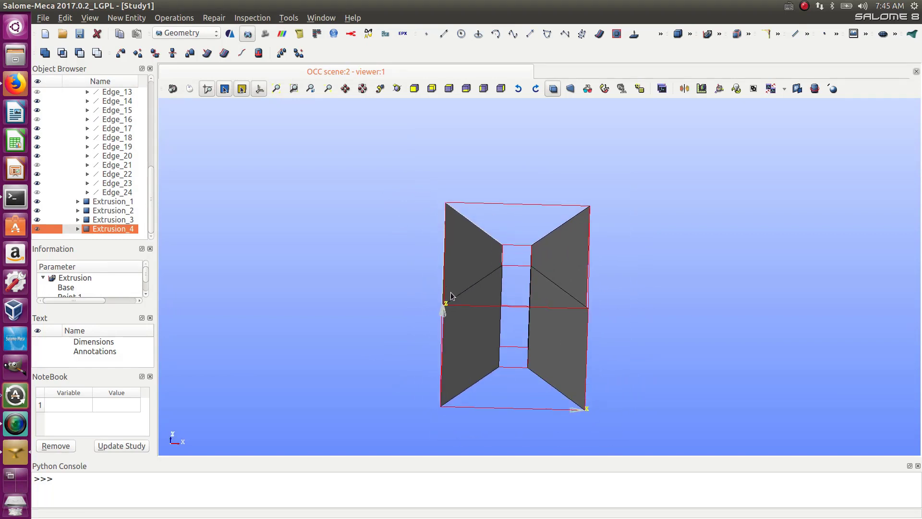
left_click_drag(149, 220, 146, 185)
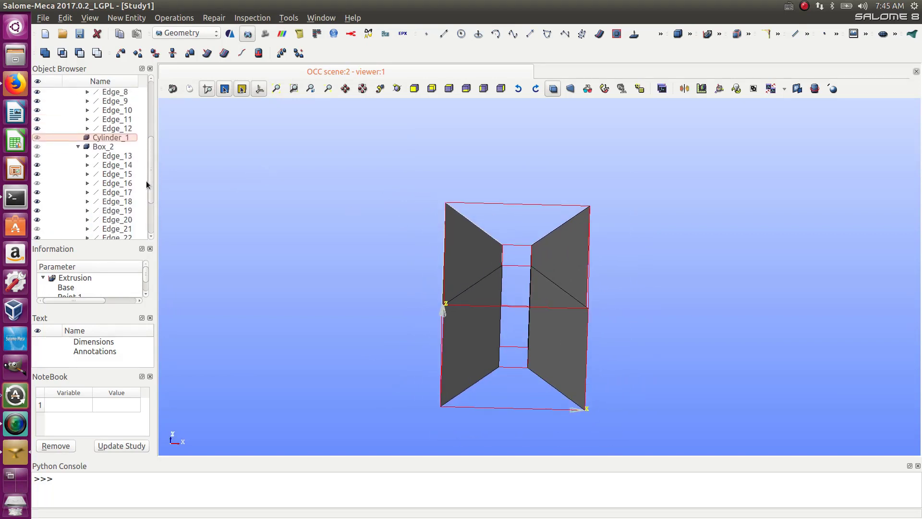
- Show Cylinder_1 and Box_1 again alongside the four extrusions
left_click(37, 138)
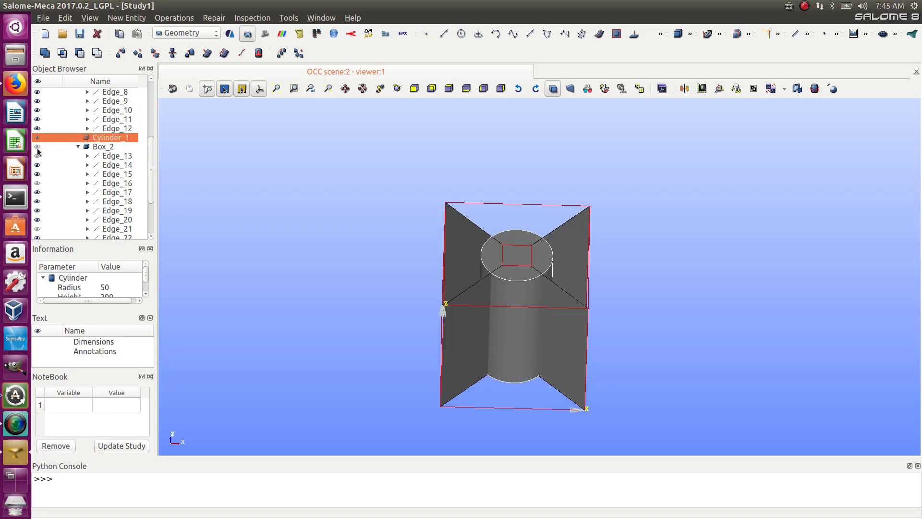
scroll(38, 152, "up", 5)
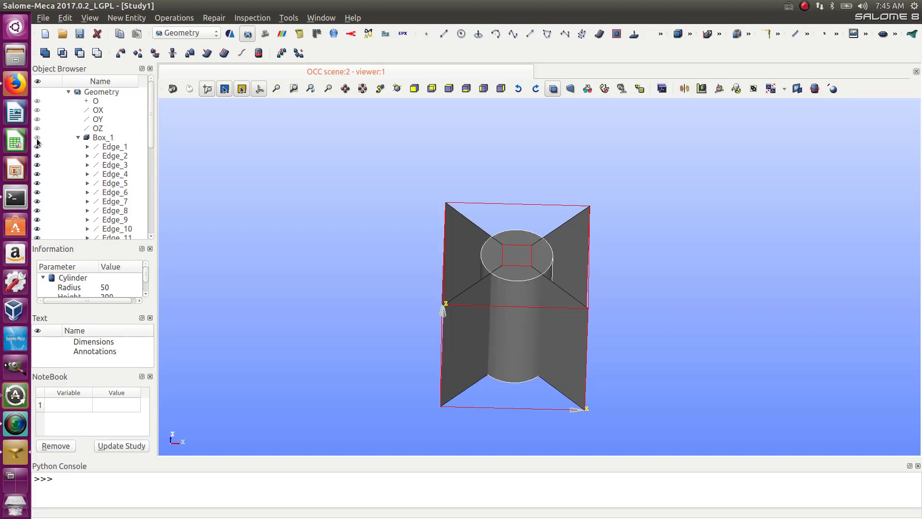
left_click(37, 139)
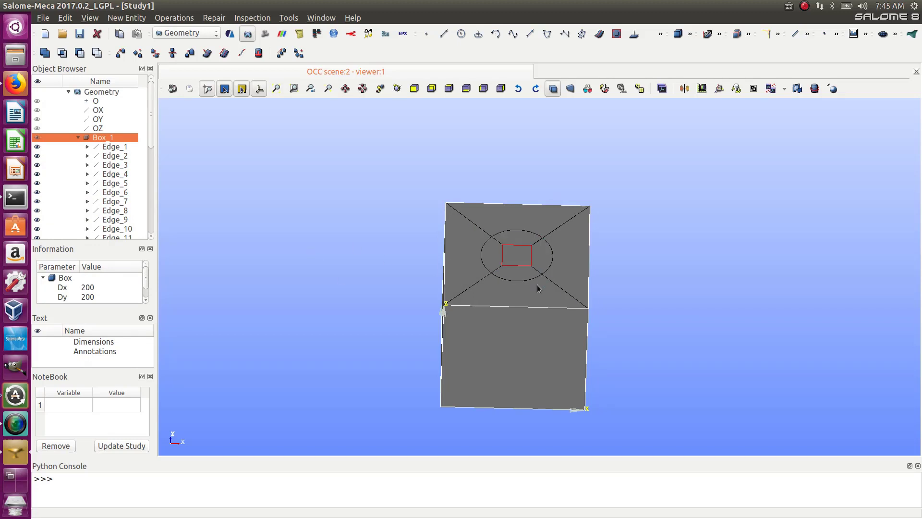
scroll(547, 340, "up", 2)
scroll(546, 347, "down", 3)
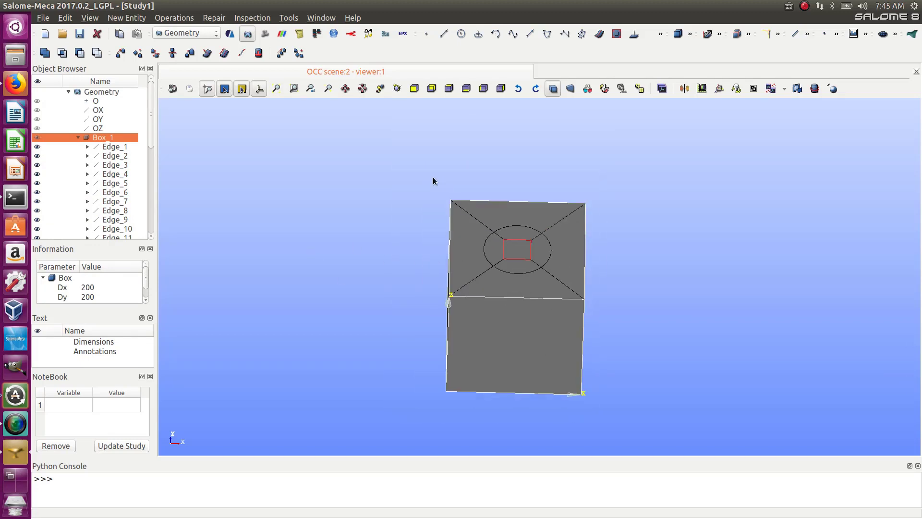
left_click(173, 17)
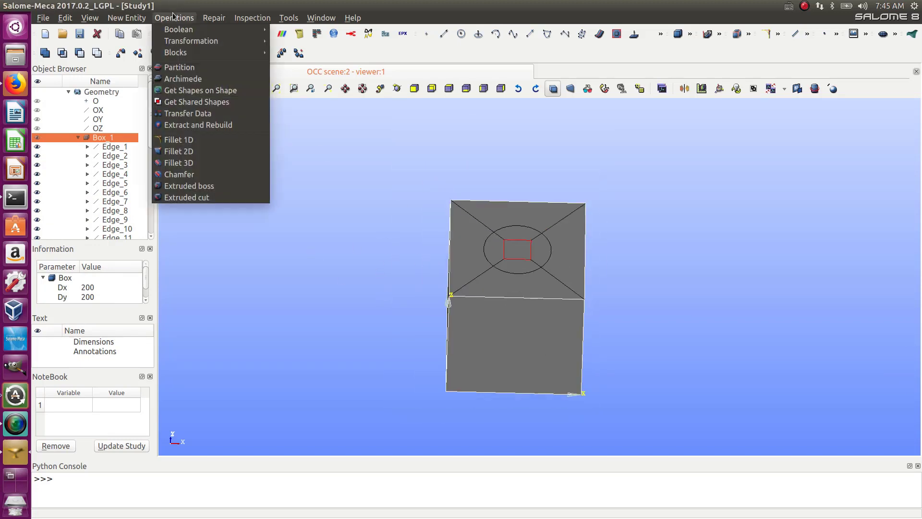
- Partition all 26 shapes of the box region into a solid Partition_1
left_click(183, 70)
left_click_drag(463, 128, 752, 124)
left_click_drag(401, 172, 607, 459)
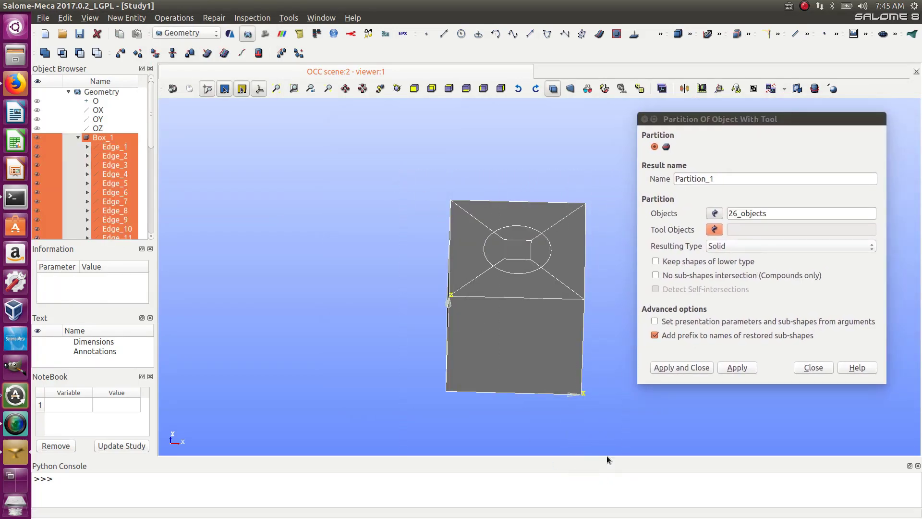
left_click(680, 368)
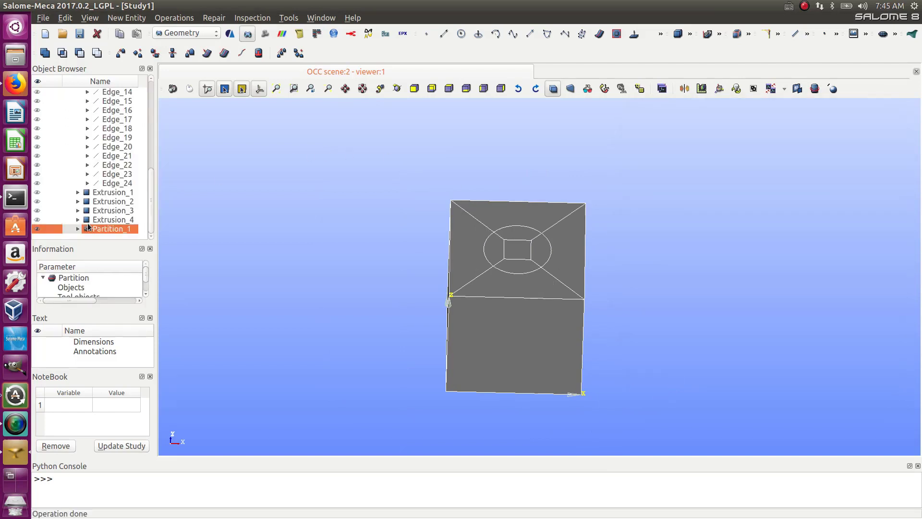
right_click_drag(475, 274, 480, 246, "ctrl")
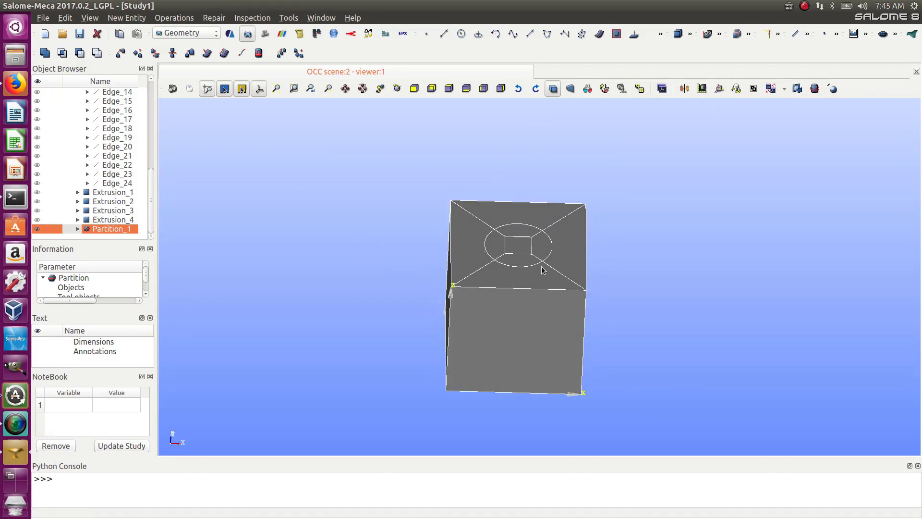
scroll(541, 269, "up", 3)
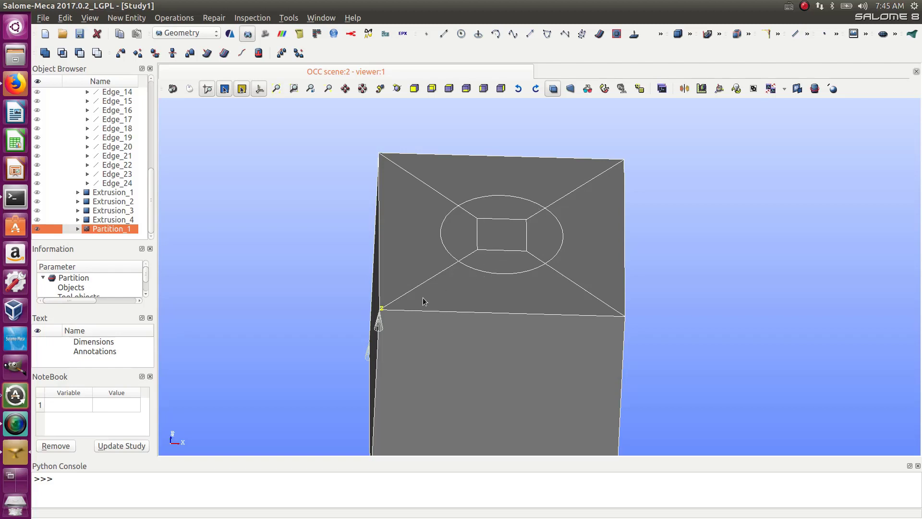
scroll(423, 301, "down", 5)
right_click_drag(426, 339, 423, 272, "ctrl")
scroll(420, 273, "up", 4)
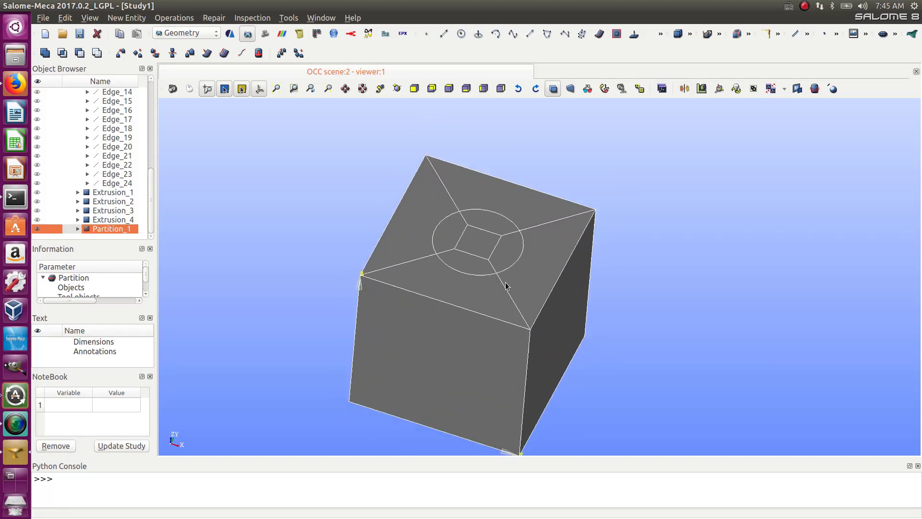
right_click_drag(505, 286, 457, 318, "ctrl")
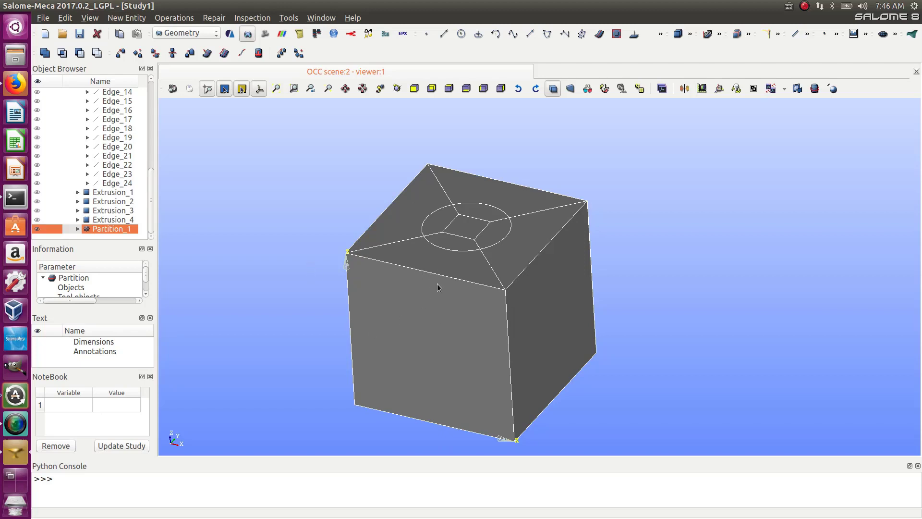
scroll(447, 288, "down", 3)
scroll(448, 294, "up", 2)
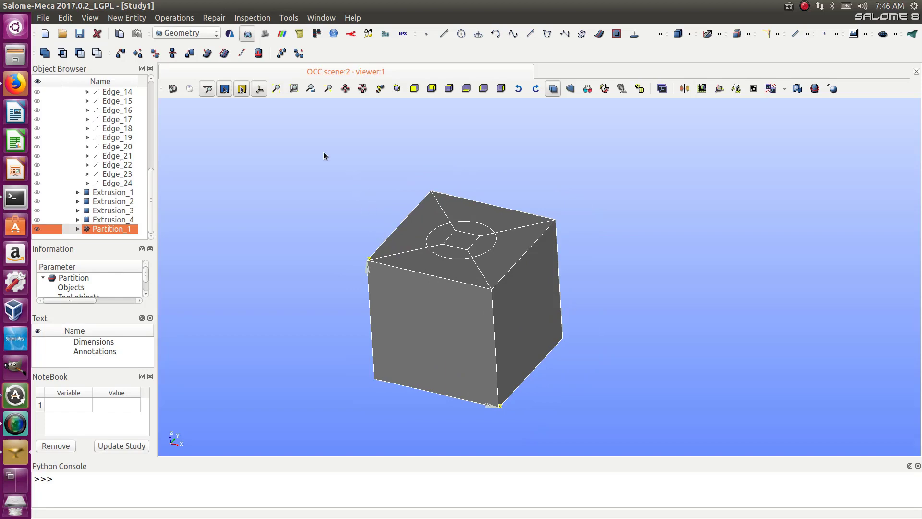
- Switch to the Mesh module, display Partition_1, and start a new Mesh_1 on it
left_click(182, 33)
left_click(183, 50)
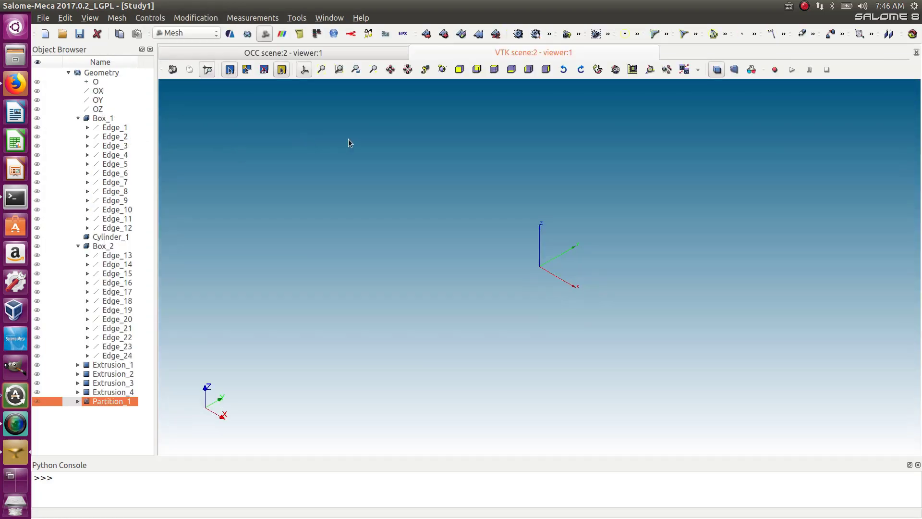
left_click(37, 401)
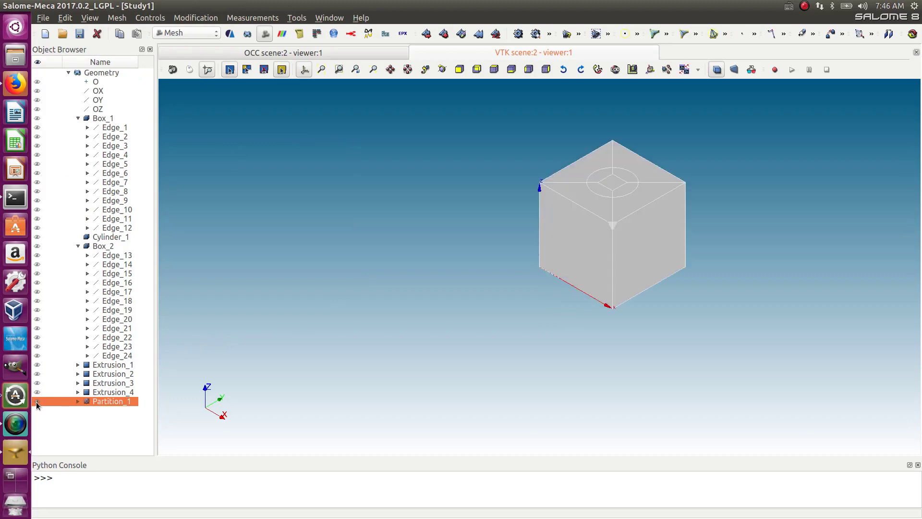
scroll(701, 134, "up", 4)
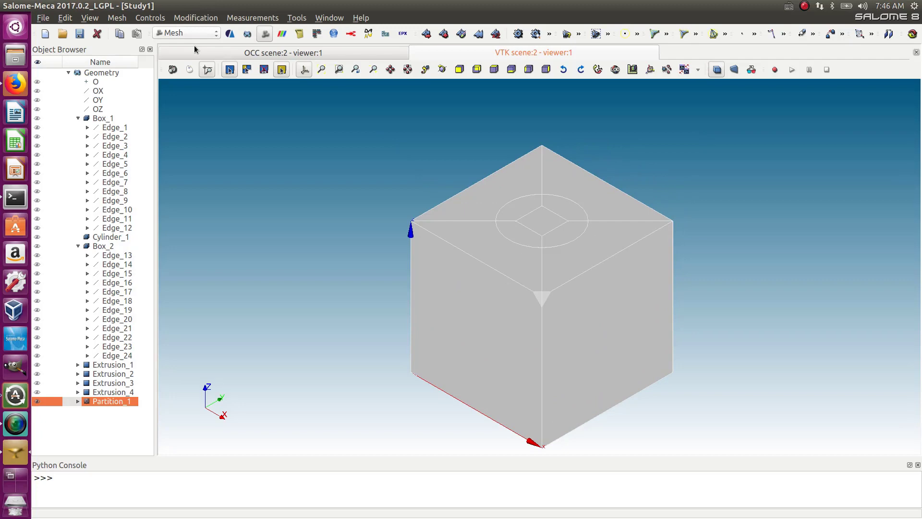
left_click(427, 34)
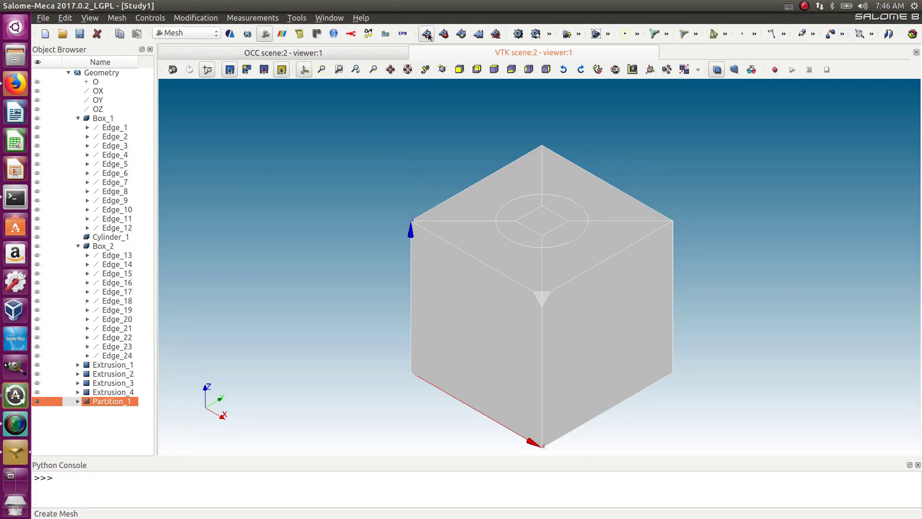
left_click_drag(482, 154, 246, 105)
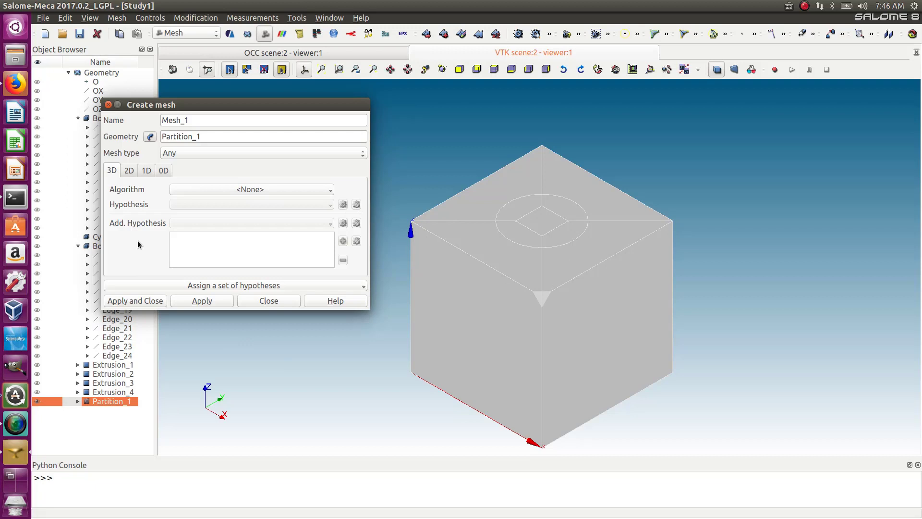
- Choose Hexahedron (i,j,k) as the 3D algorithm and Quadrangle: Mapping as the 2D algorithm
left_click(223, 191)
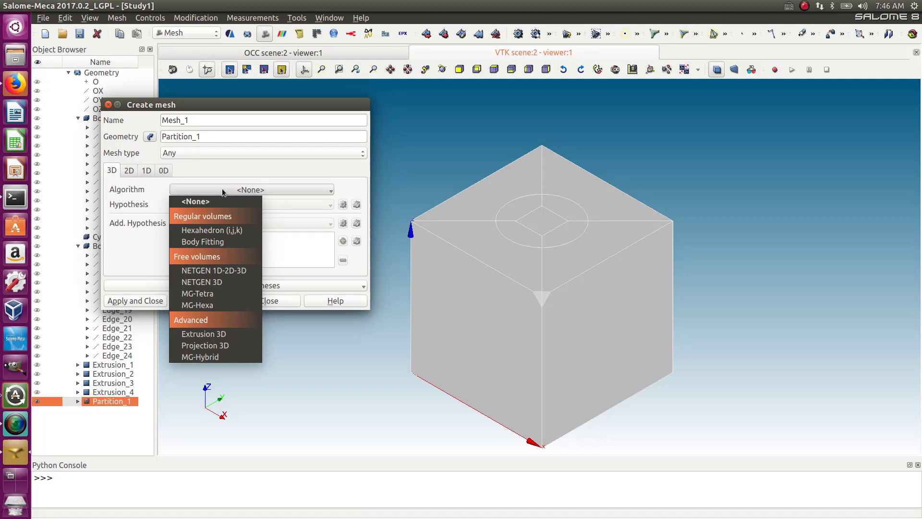
left_click(226, 231)
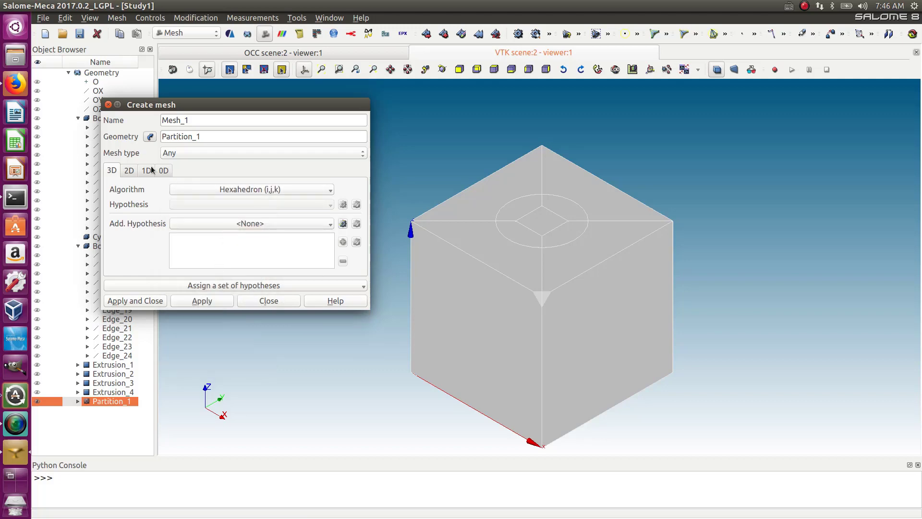
left_click(128, 171)
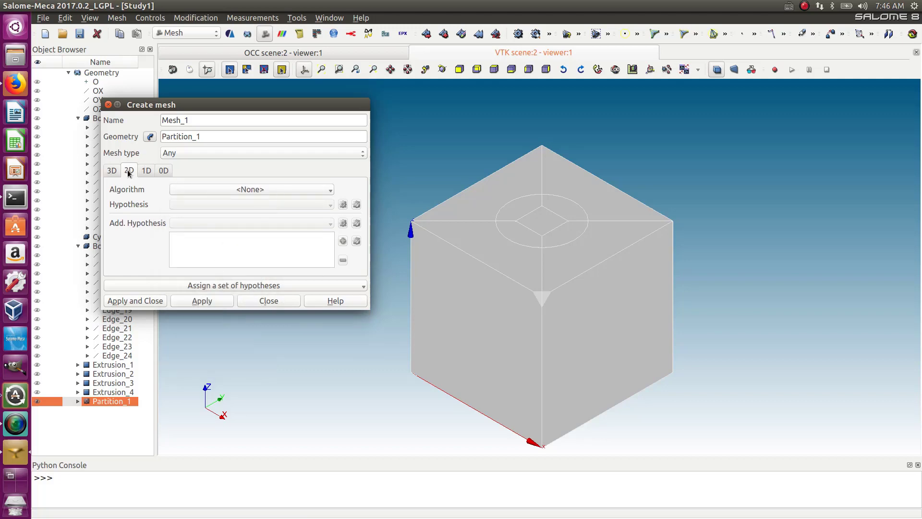
left_click(198, 190)
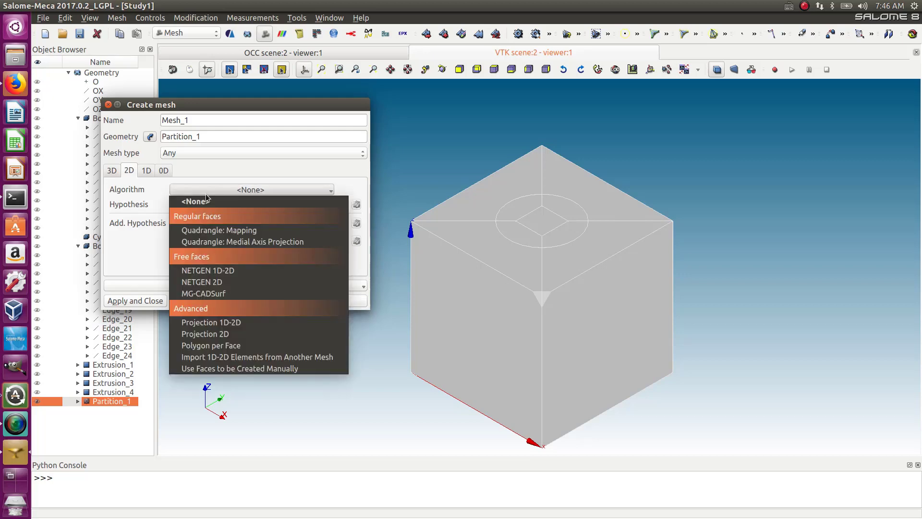
left_click(223, 232)
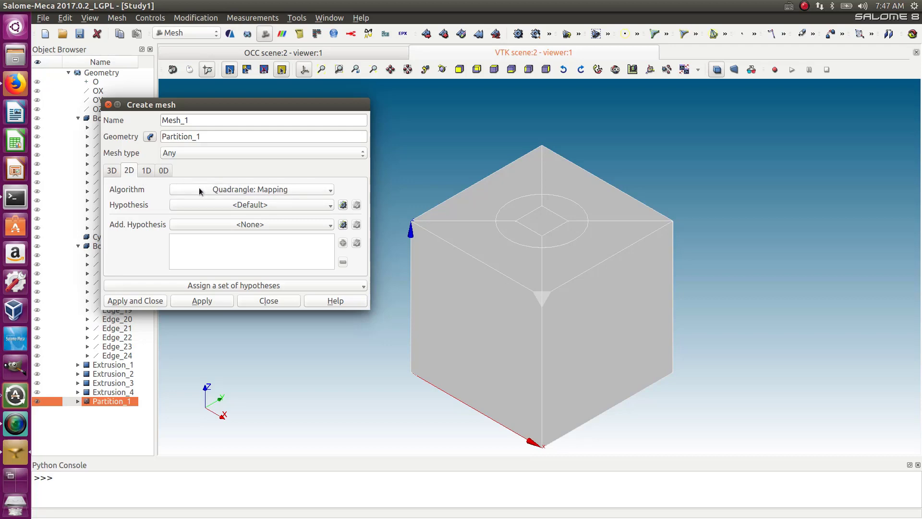
left_click(285, 192)
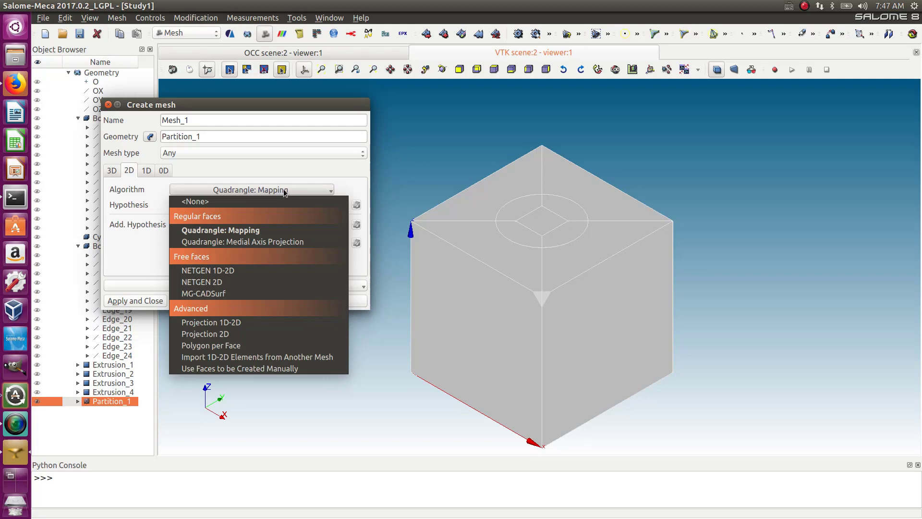
left_click(516, 326)
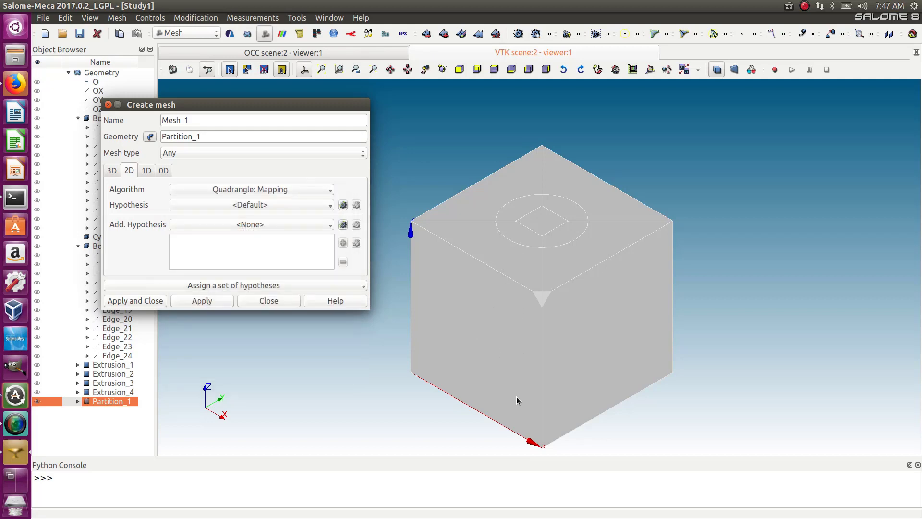
- Use Wire Discretisation for 1D with a Local Length hypothesis of 5
left_click(146, 171)
left_click(197, 189)
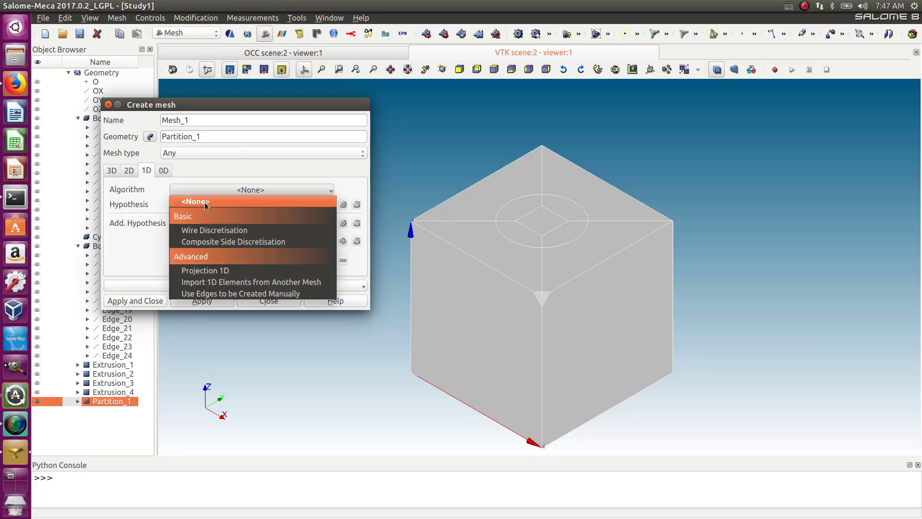
left_click(211, 231)
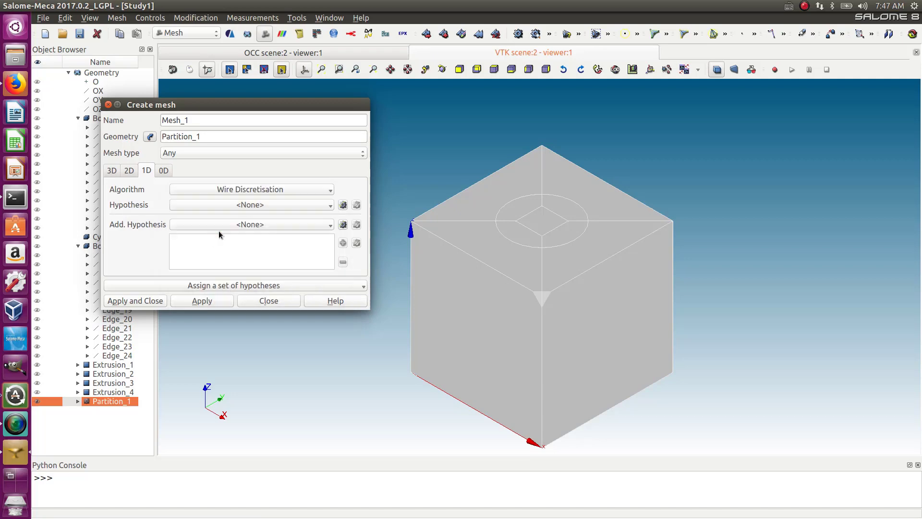
left_click(342, 205)
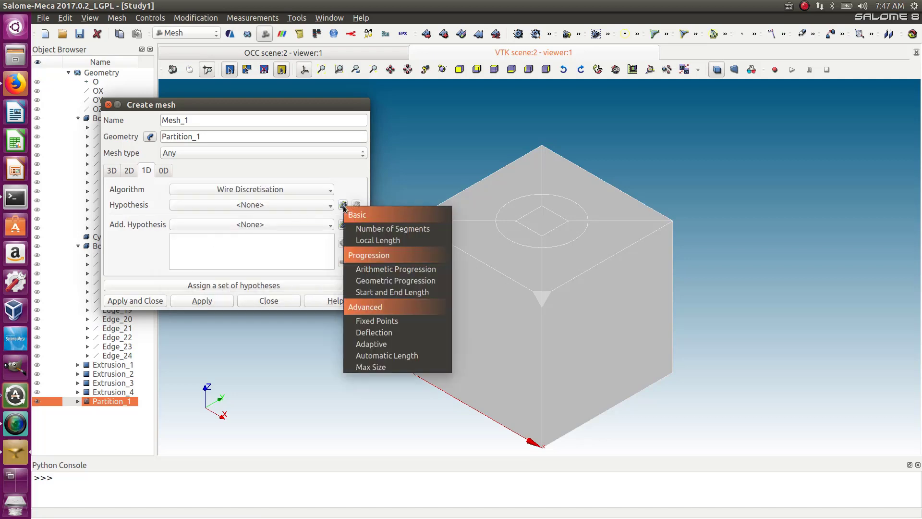
left_click(361, 242)
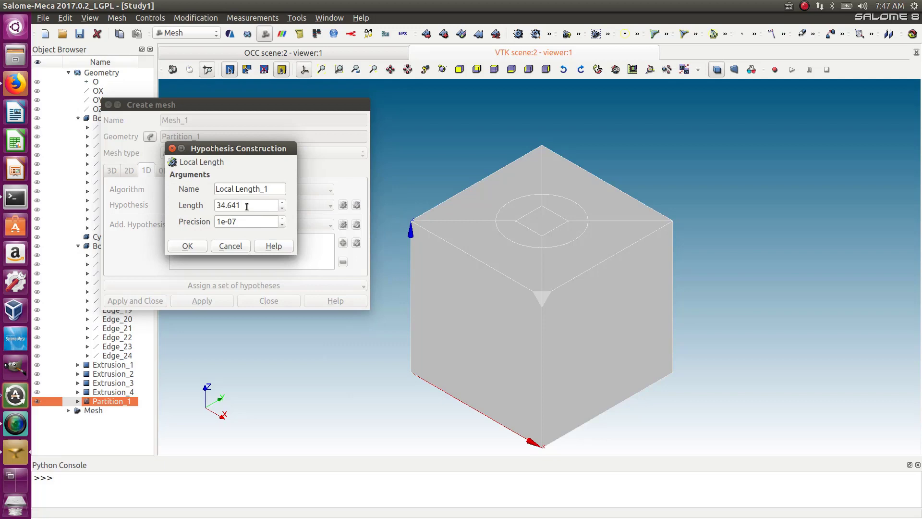
left_click_drag(246, 206, 193, 205)
type("5")
left_click(194, 246)
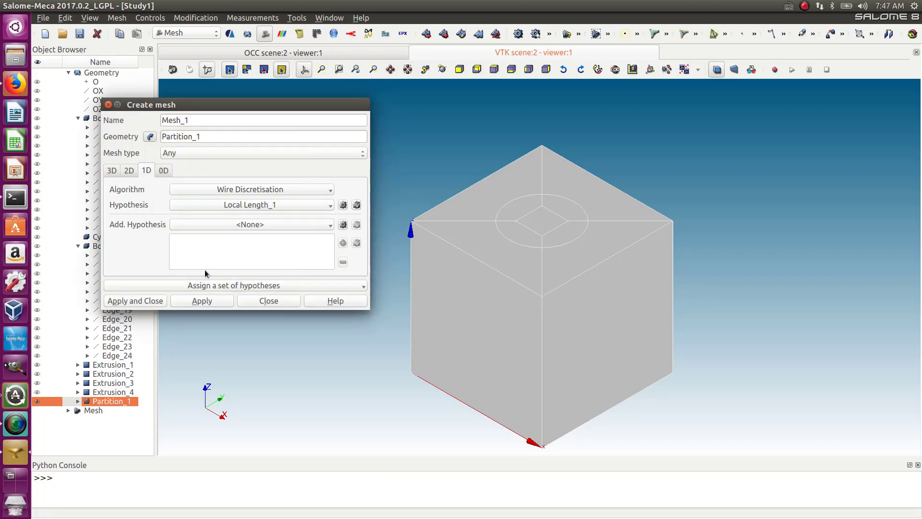
- Create and compute Mesh_1, inspecting the failure on sub-shape #84
left_click(143, 301)
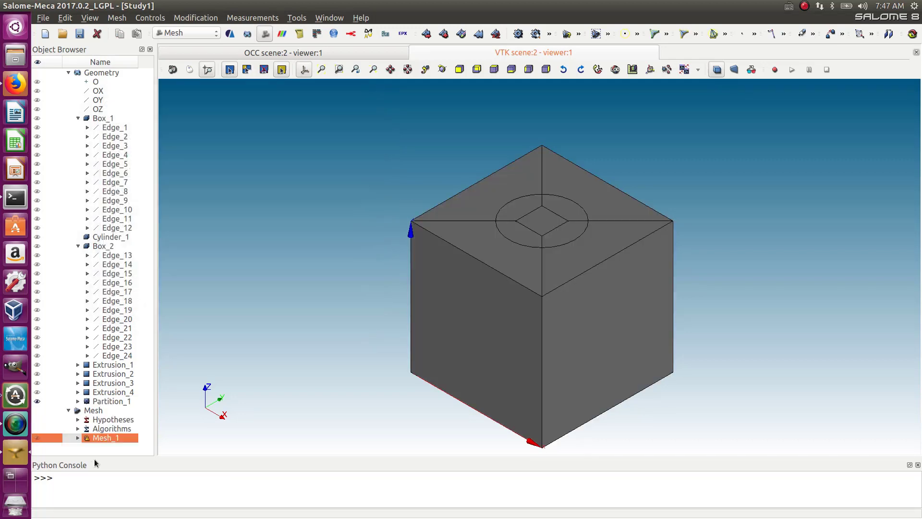
right_click(91, 441)
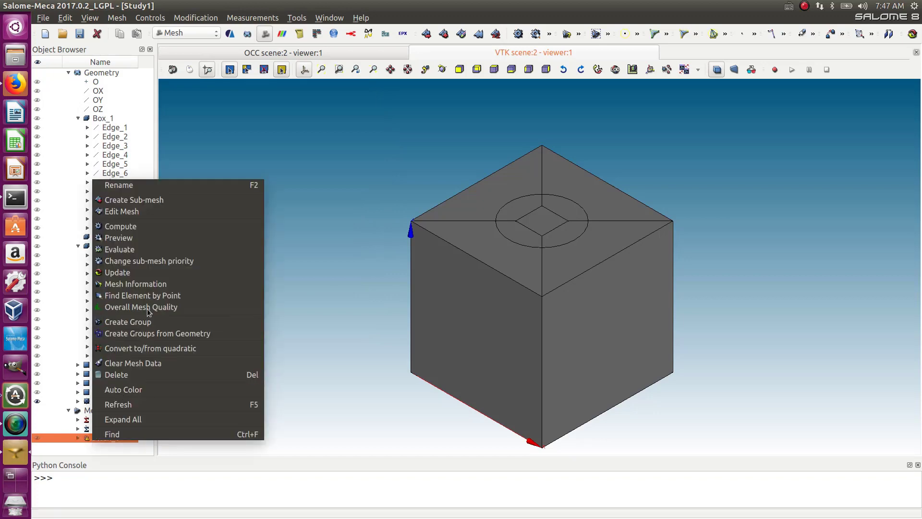
left_click(149, 228)
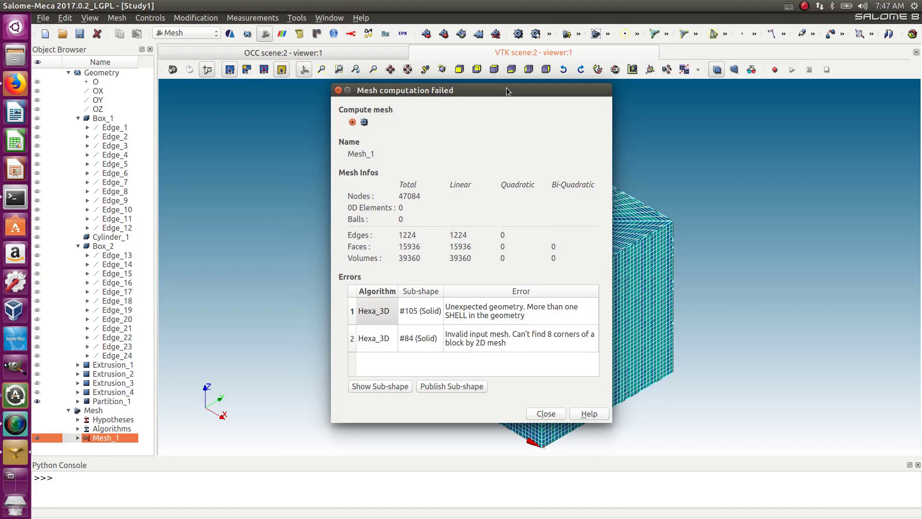
left_click_drag(514, 90, 269, 95)
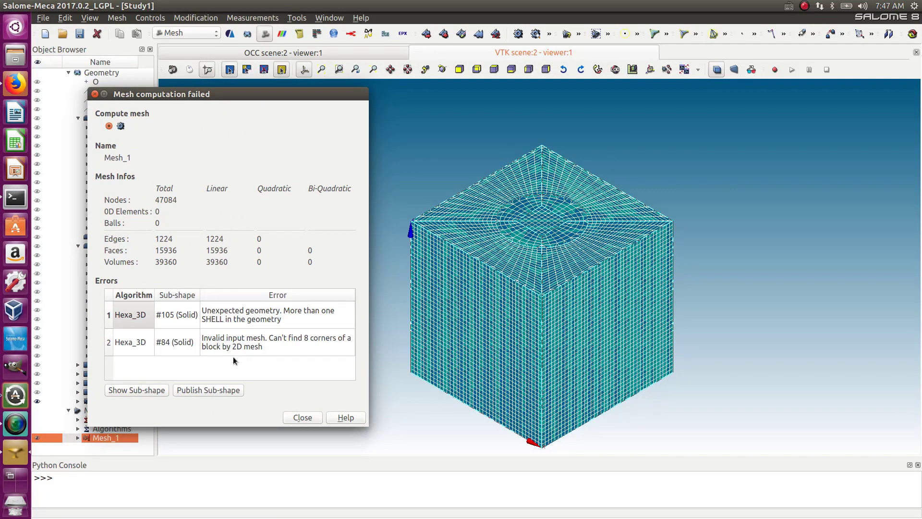
left_click(282, 345)
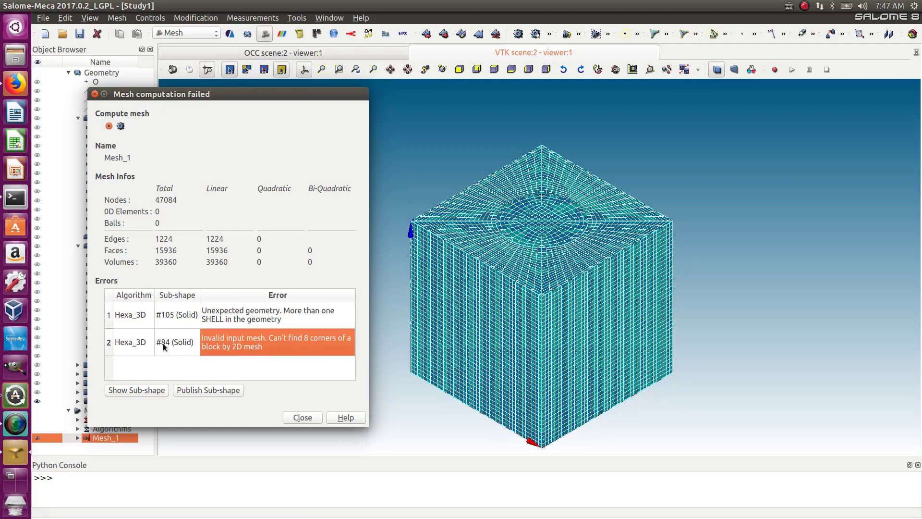
left_click(143, 390)
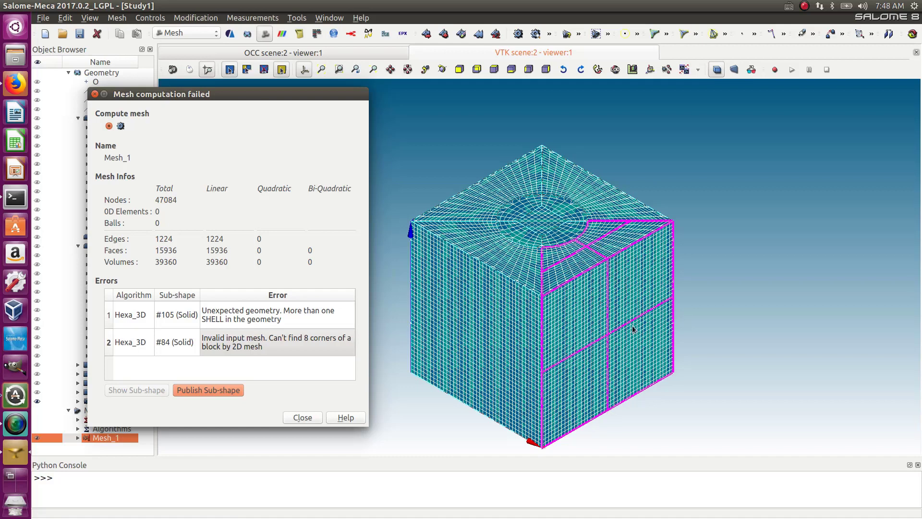
scroll(576, 243, "up", 2)
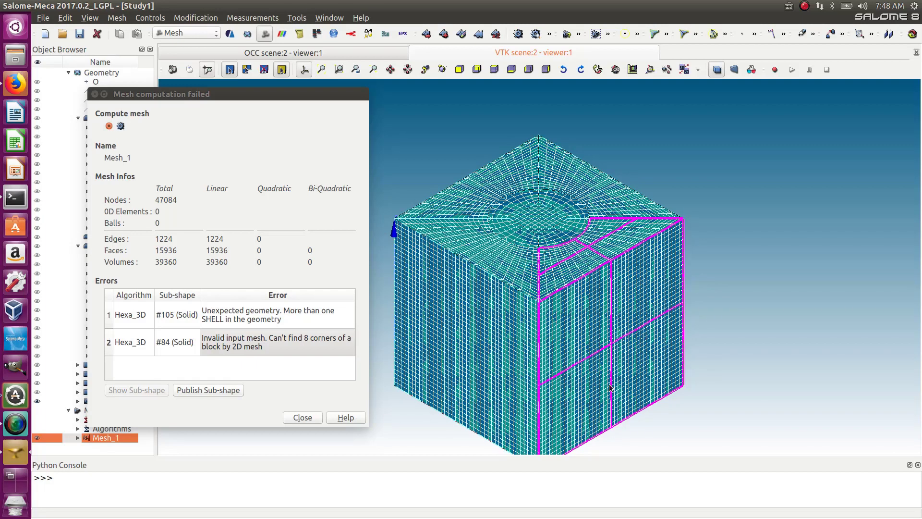
left_click(95, 94)
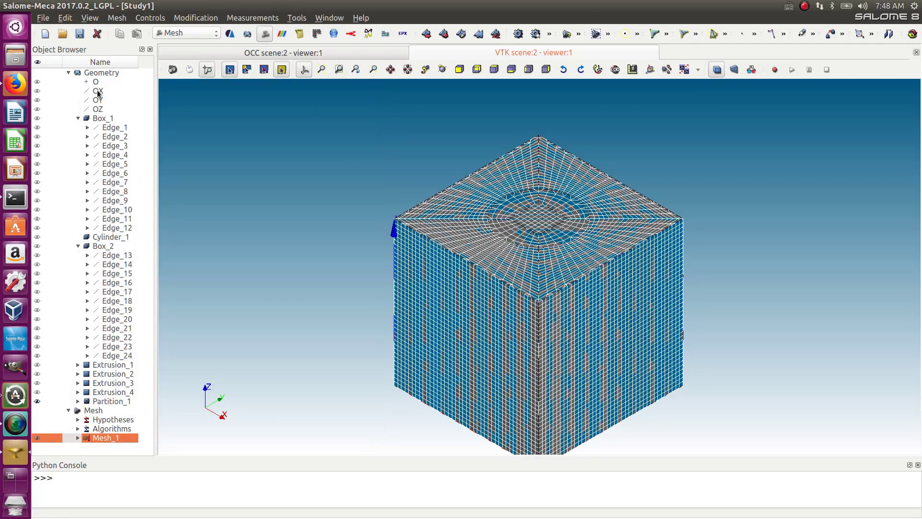
- Delete the failed Mesh_1
right_click(128, 436)
left_click(157, 315)
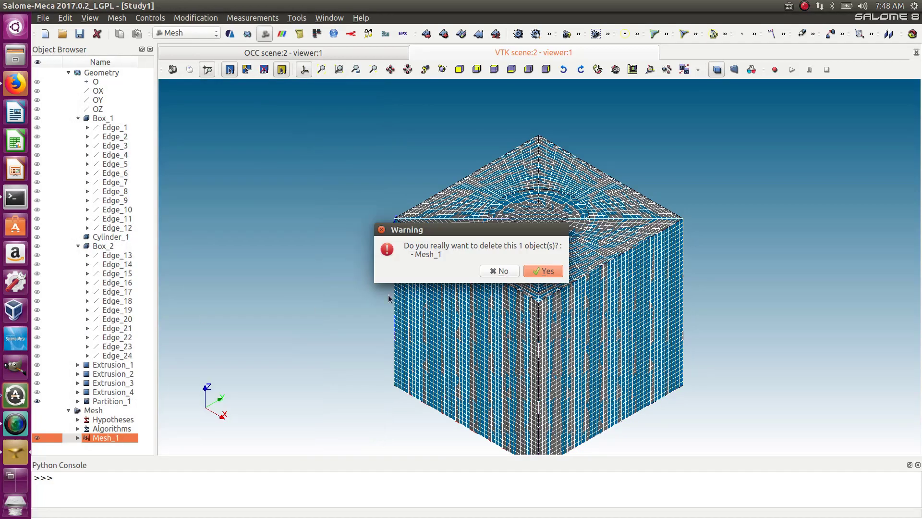
left_click(543, 271)
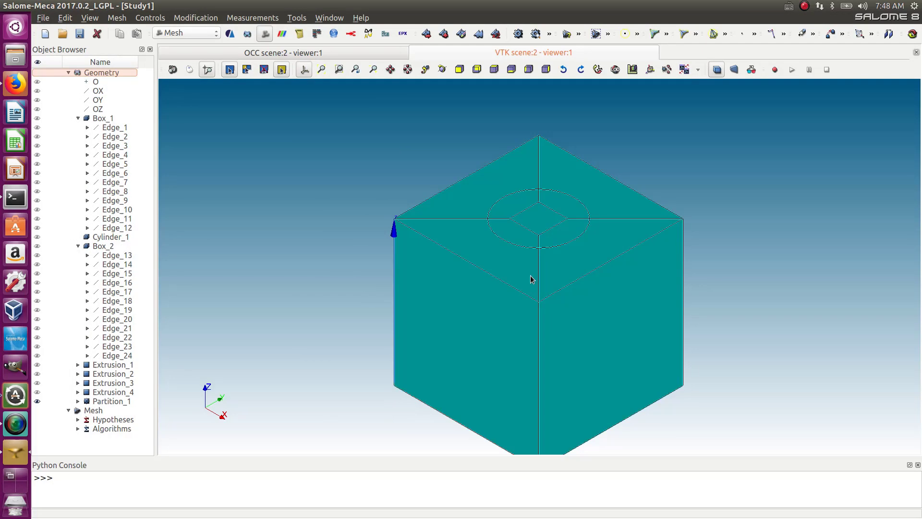
left_click(182, 32)
- Switch to Geometry and display Partition_1 as a wireframe
left_click(183, 27)
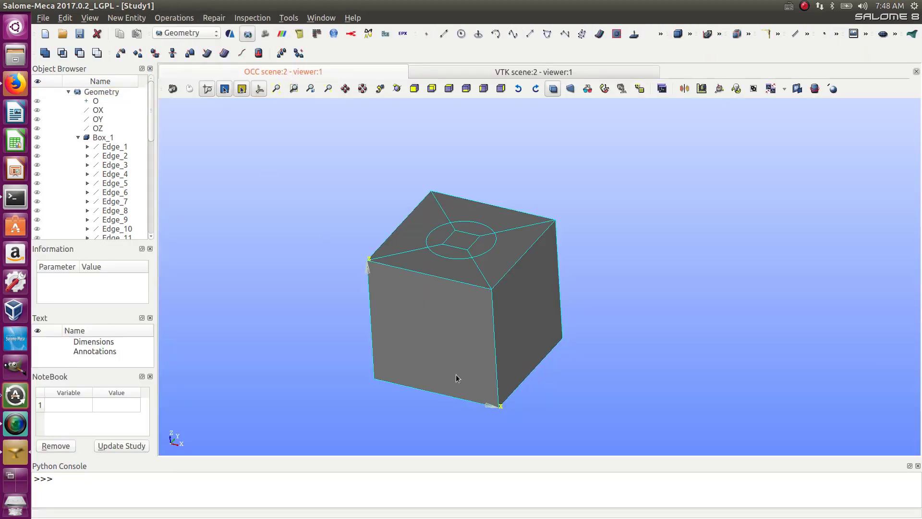
left_click(476, 301)
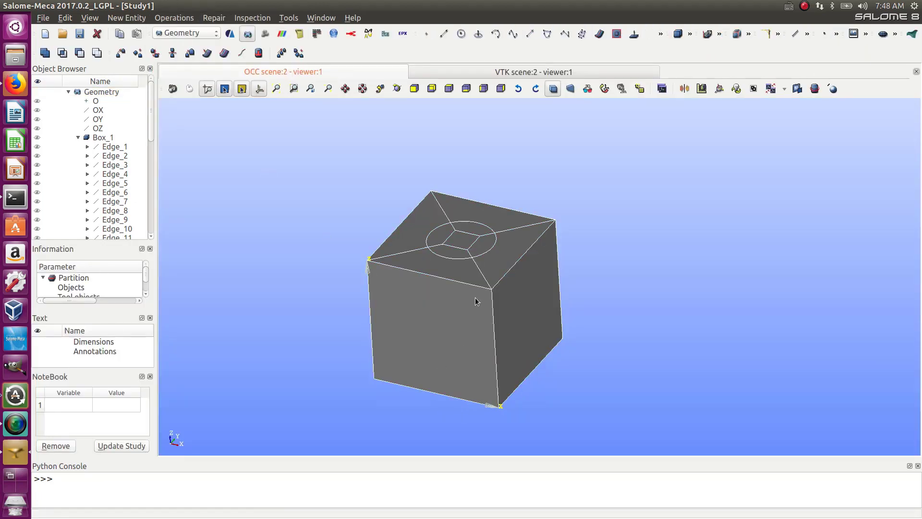
right_click(475, 301)
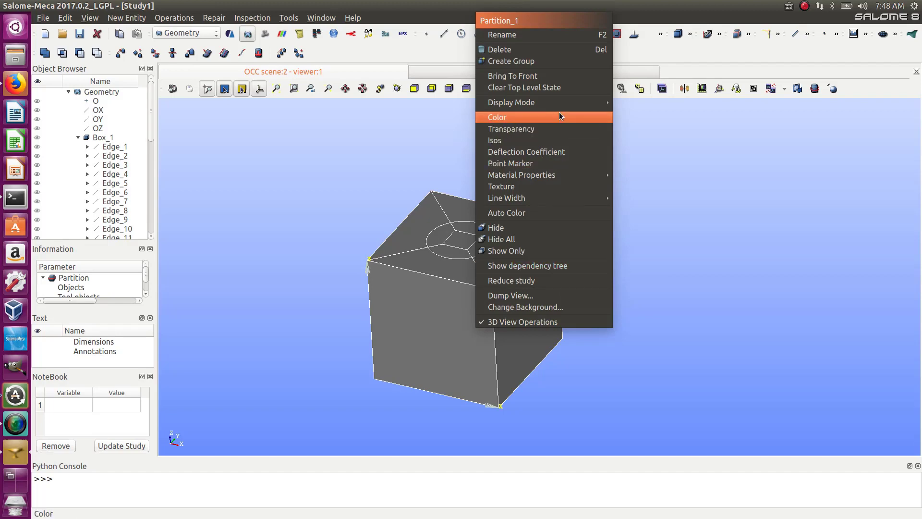
mouse_move(561, 102)
left_click(661, 105)
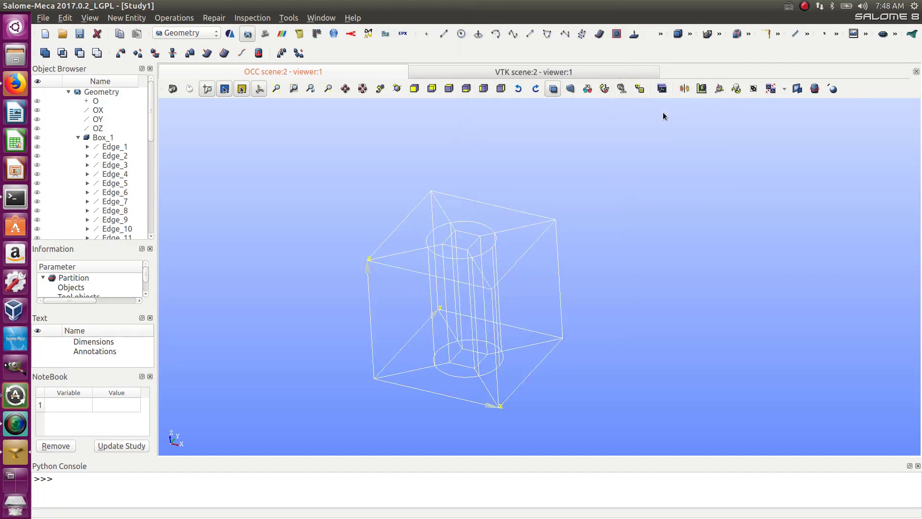
- Orbit and zoom the wireframe to inspect the inner cylinder and square-prism cuts
scroll(518, 364, "up", 3)
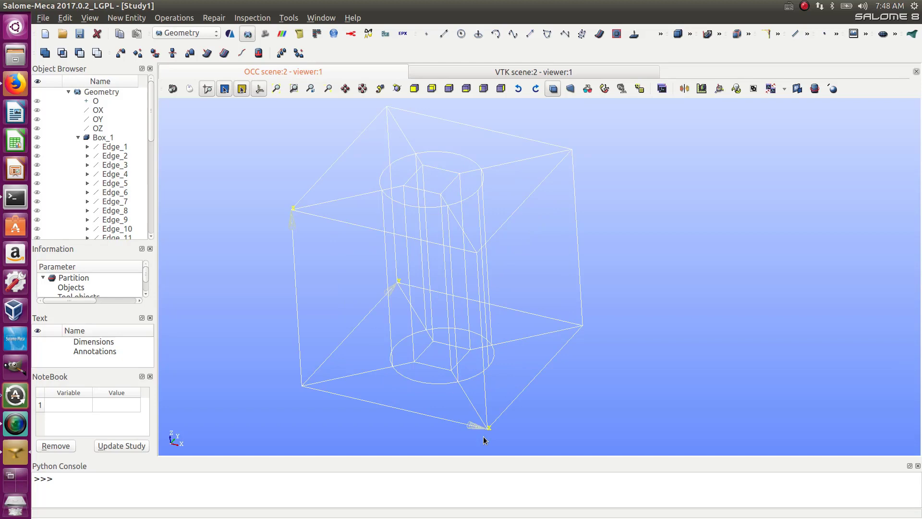
right_click_drag(485, 436, 403, 346, "ctrl")
right_click_drag(424, 208, 519, 331, "ctrl")
right_click_drag(489, 210, 452, 221, "ctrl")
scroll(450, 222, "up", 5)
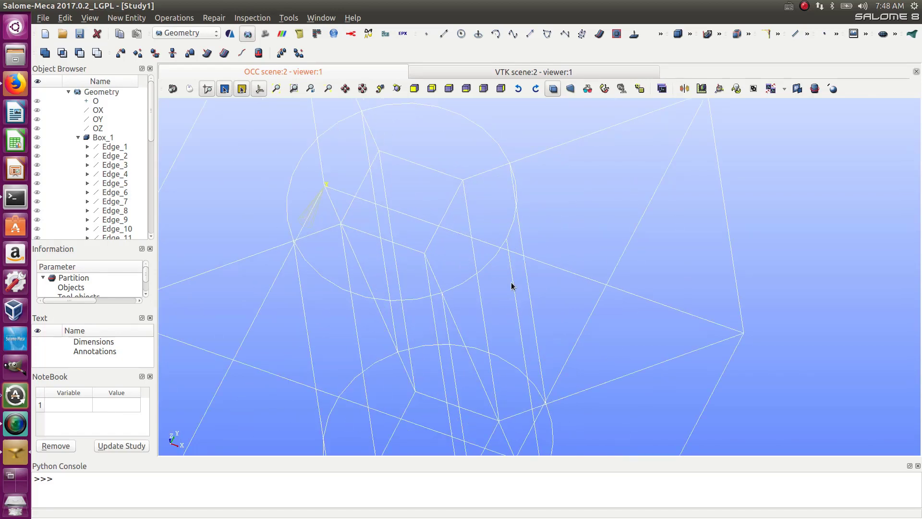
scroll(528, 369, "down", 5)
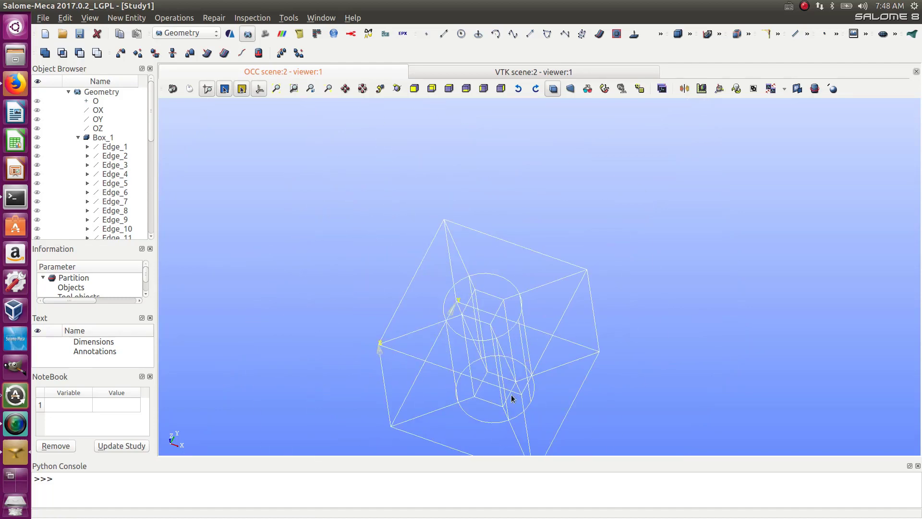
right_click_drag(531, 372, 366, 410, "ctrl")
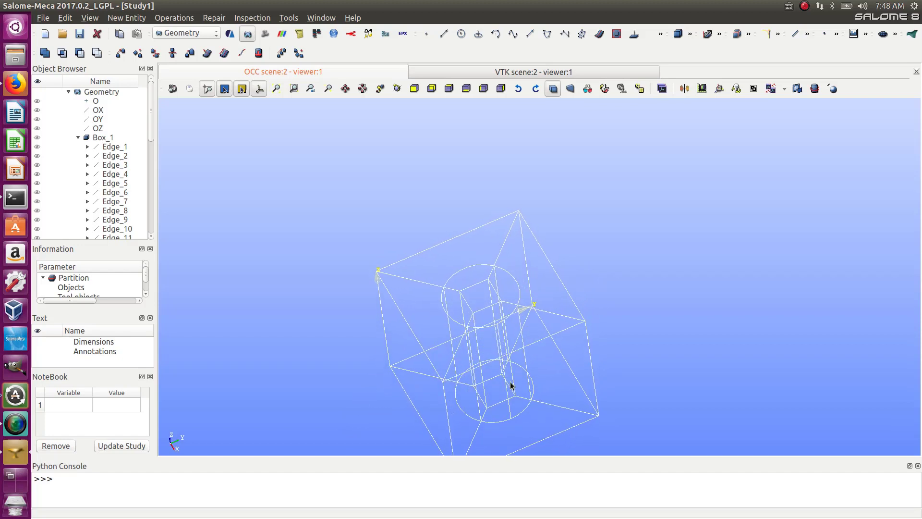
right_click_drag(482, 377, 543, 455, "ctrl")
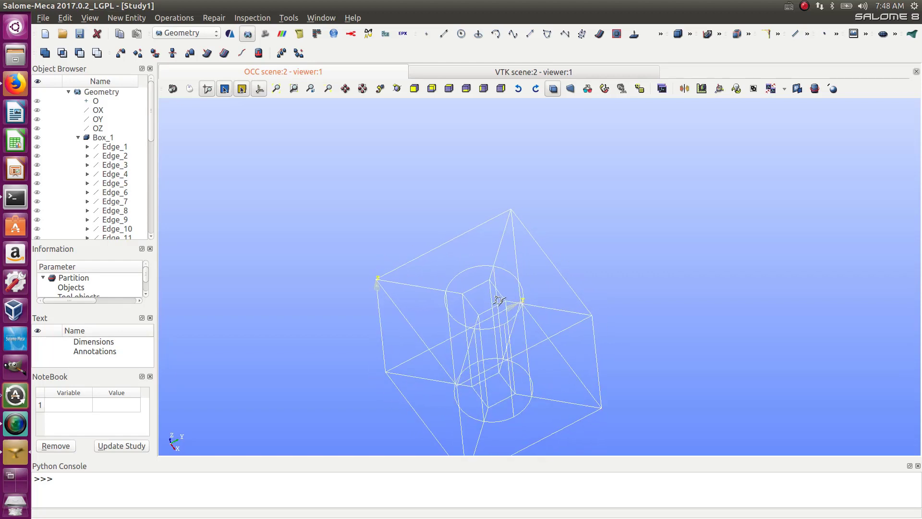
left_click_drag(498, 300, 512, 376)
left_click_drag(508, 426, 657, 399)
scroll(567, 395, "down", 3)
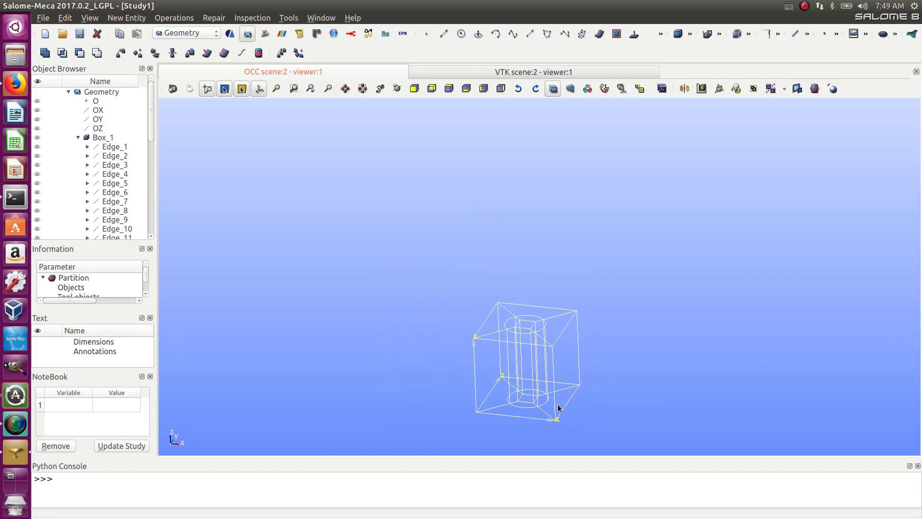
scroll(558, 408, "up", 5)
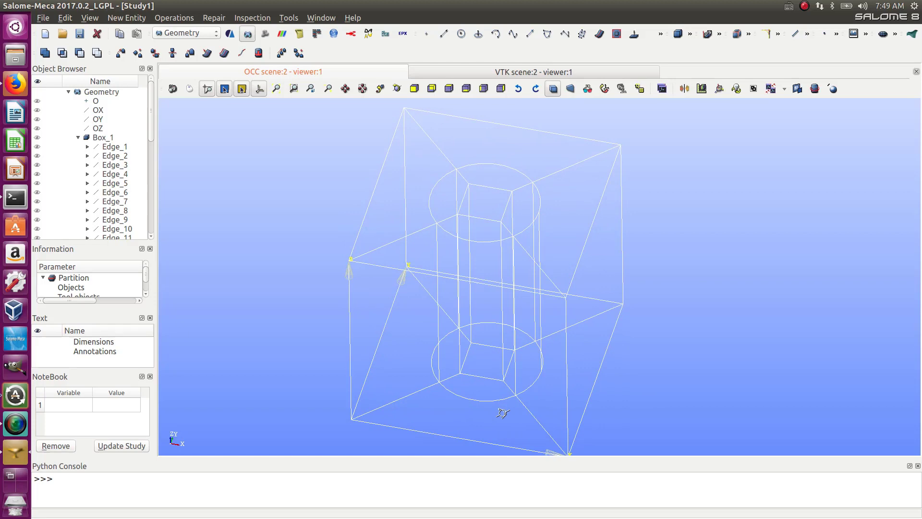
left_click_drag(502, 413, 556, 399)
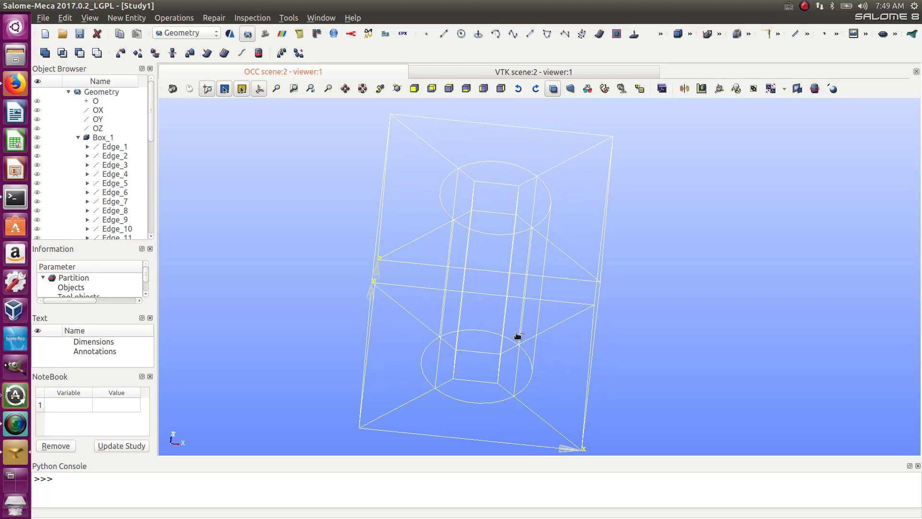
left_click_drag(561, 275, 533, 304)
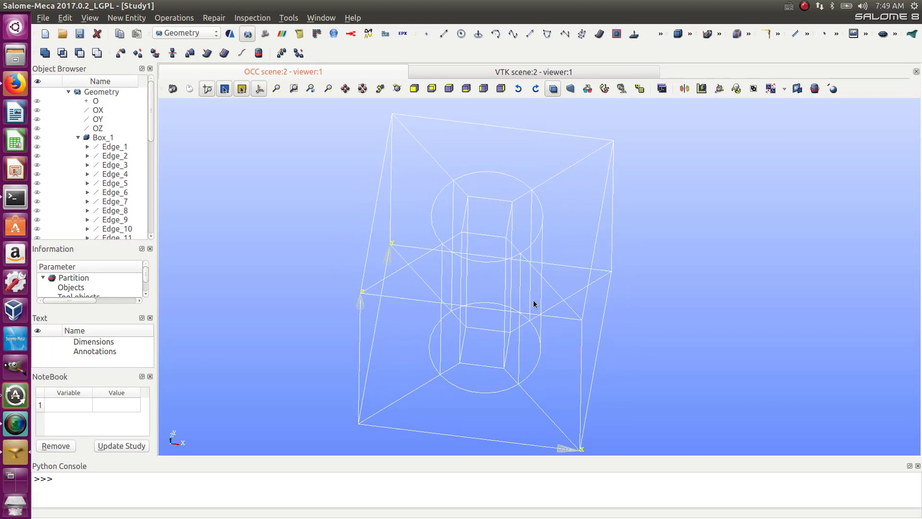
left_click_drag(526, 353, 423, 302)
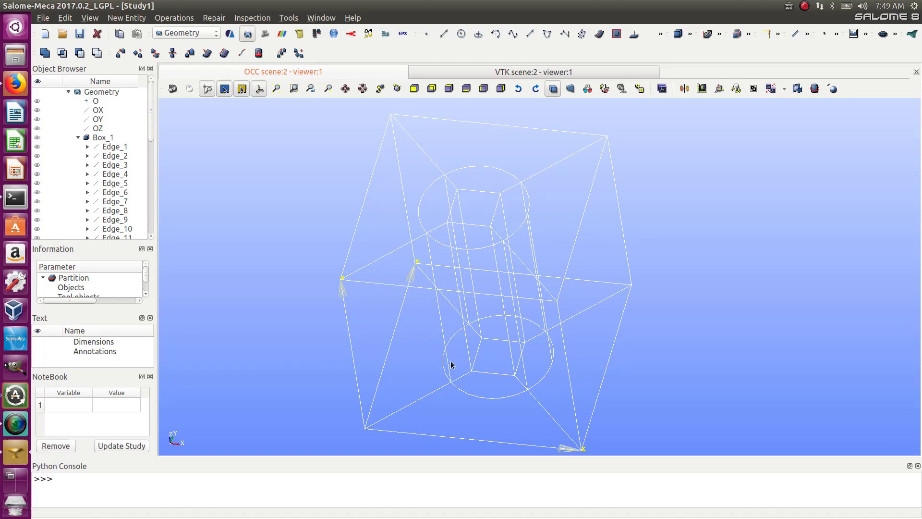
right_click_drag(497, 361, 518, 325, "ctrl")
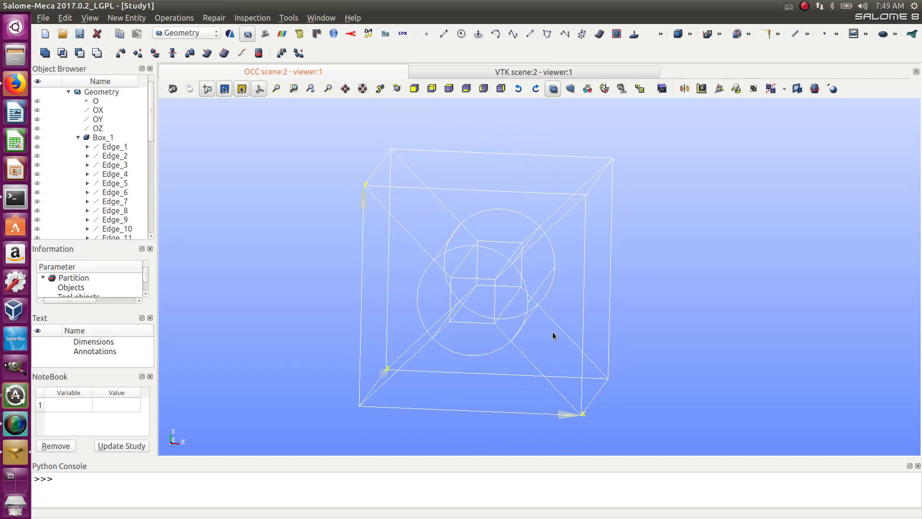
right_click_drag(552, 335, 510, 289, "ctrl")
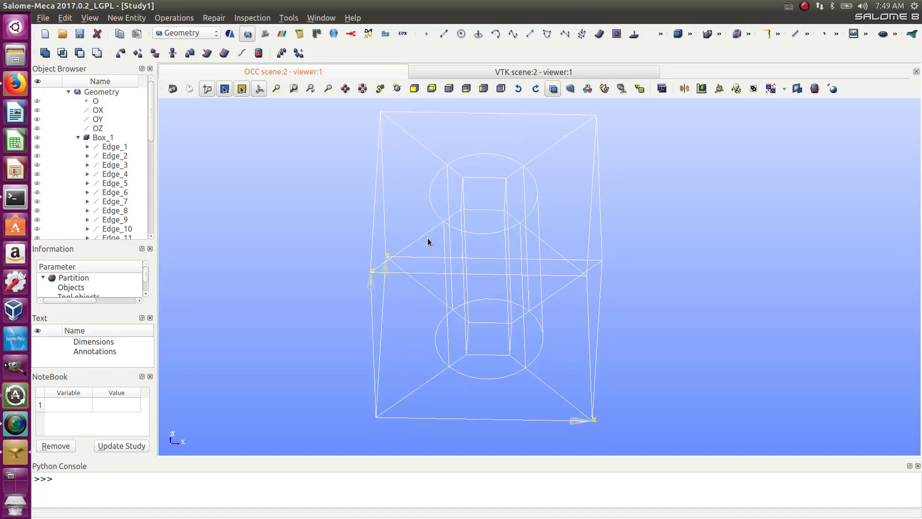
left_click_drag(150, 128, 161, 229)
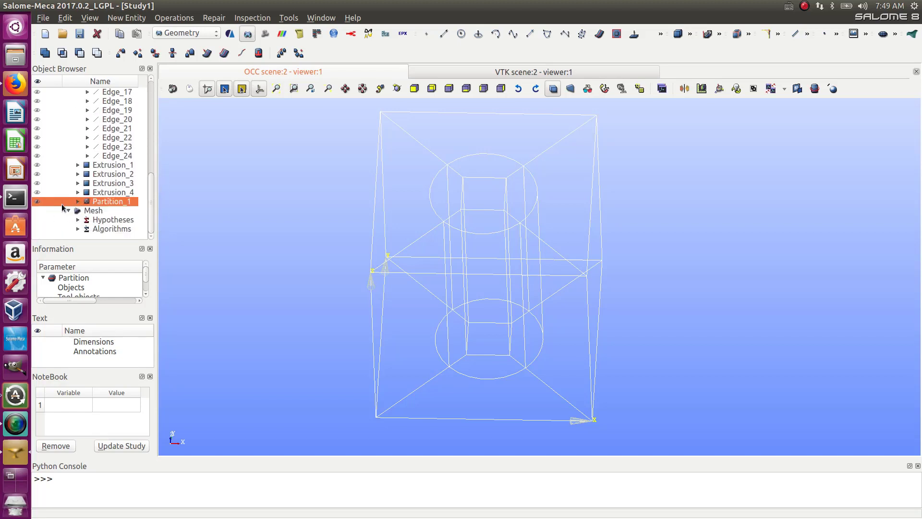
- Delete Partition_1 from the study
left_click(75, 201)
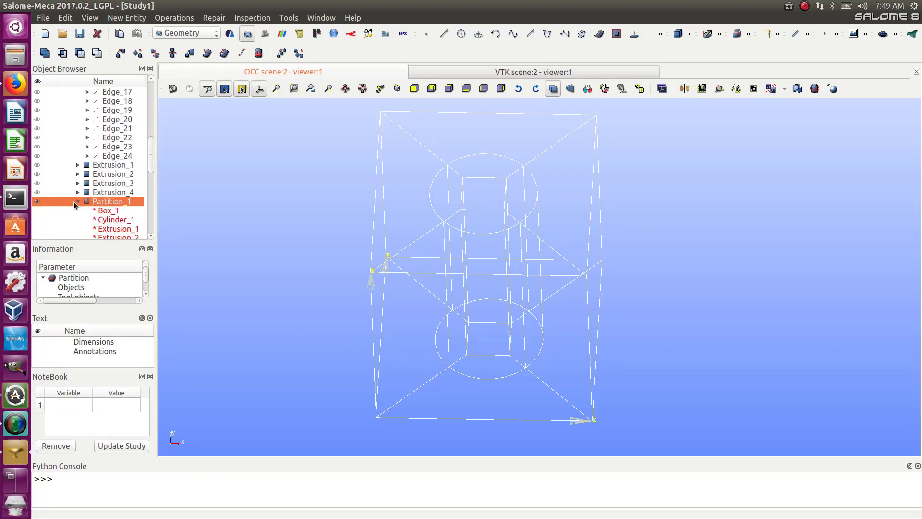
left_click(78, 202)
right_click(91, 202)
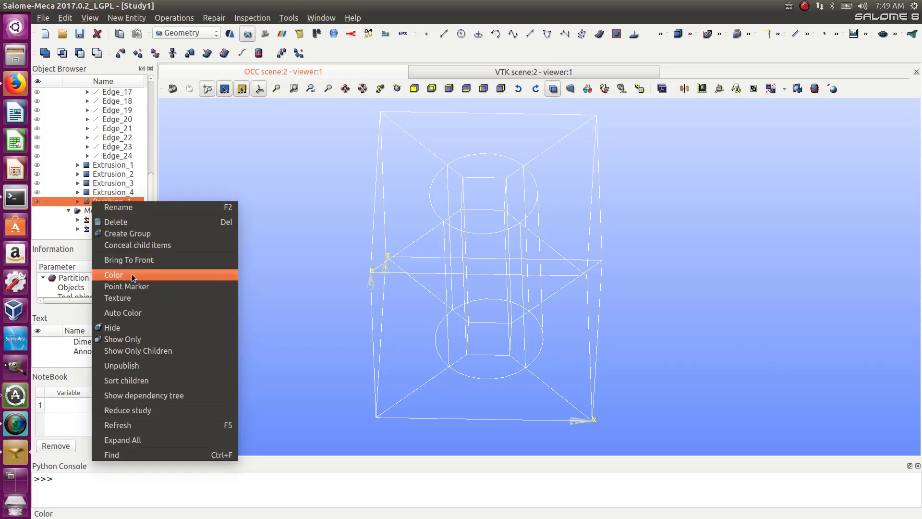
left_click(118, 222)
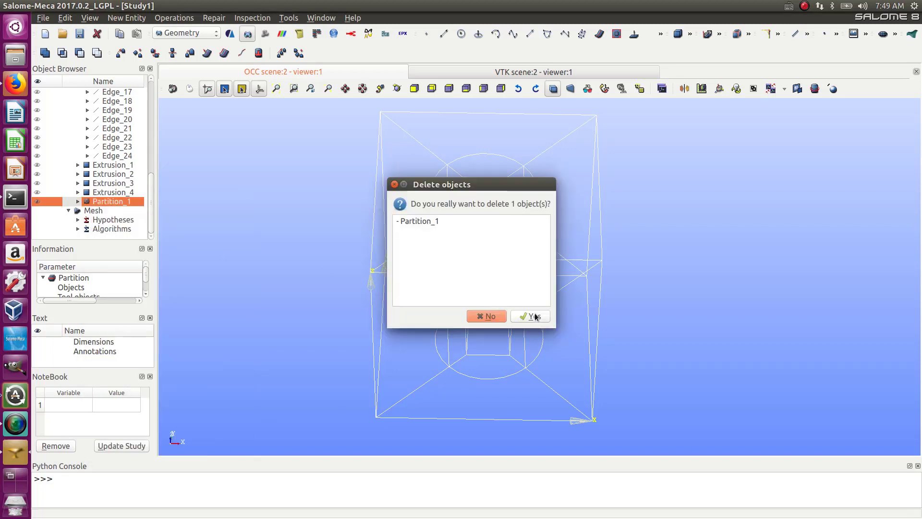
left_click(534, 316)
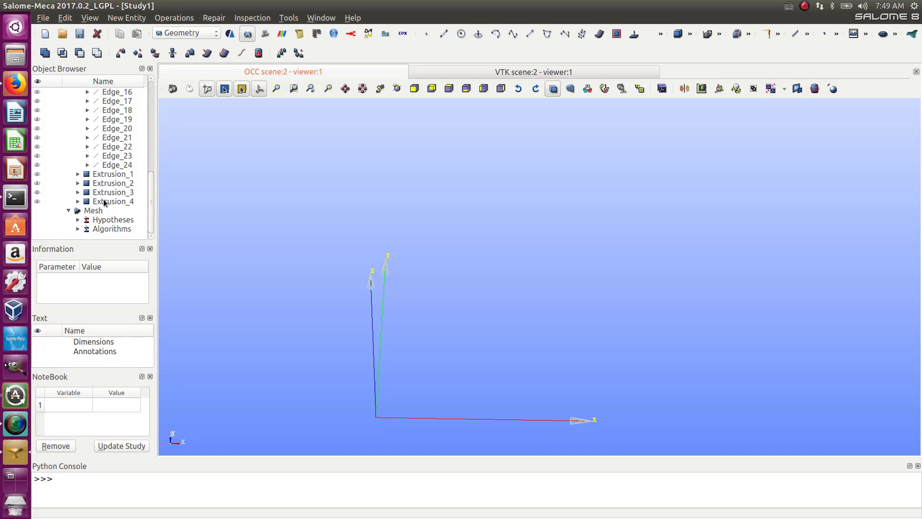
- Keep Box_1 hidden and show only Cylinder_1 in the viewer
scroll(91, 166, "up", 1)
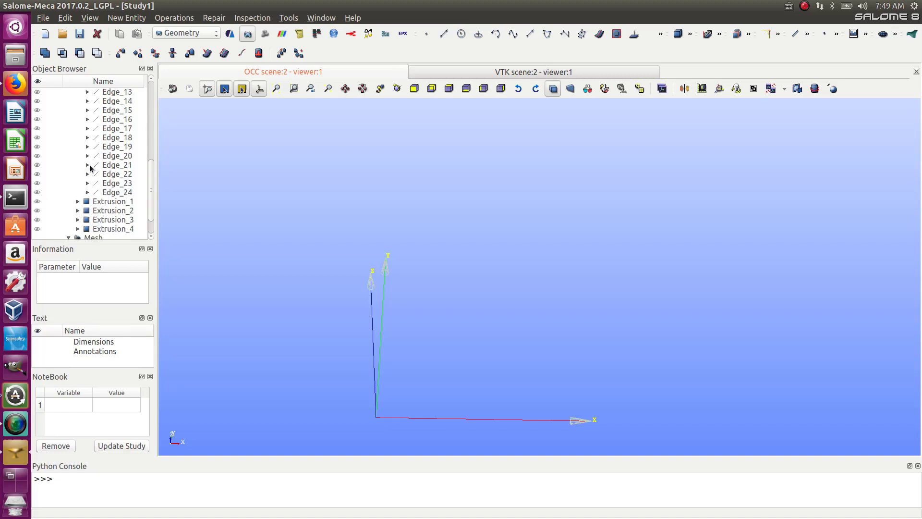
scroll(90, 166, "up", 6)
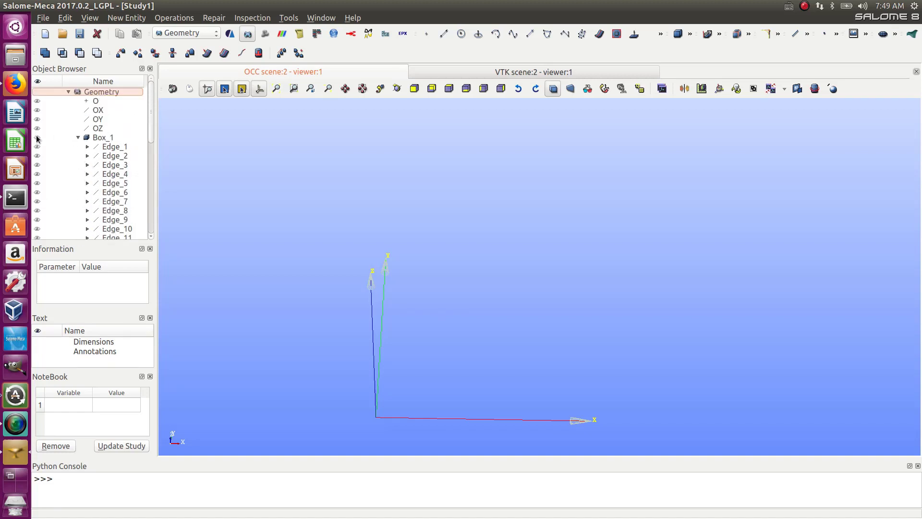
left_click(37, 138)
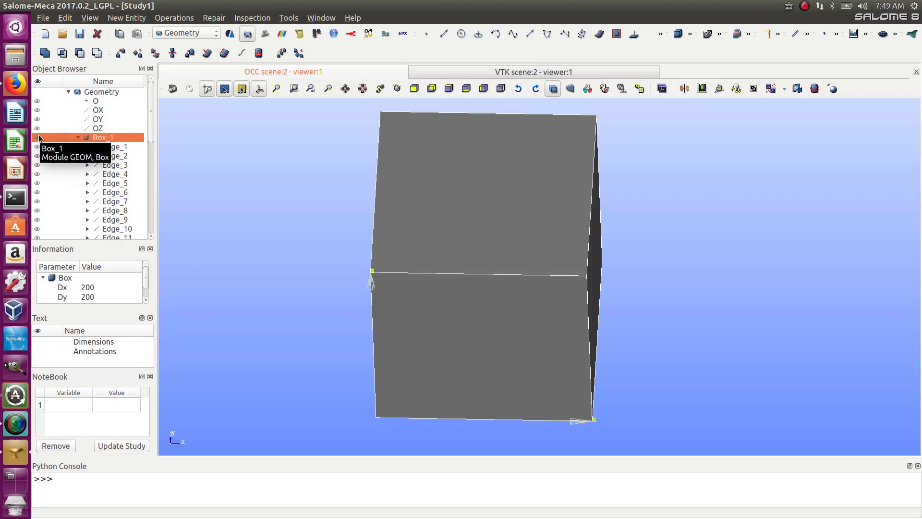
left_click(38, 137)
scroll(57, 153, "down", 2)
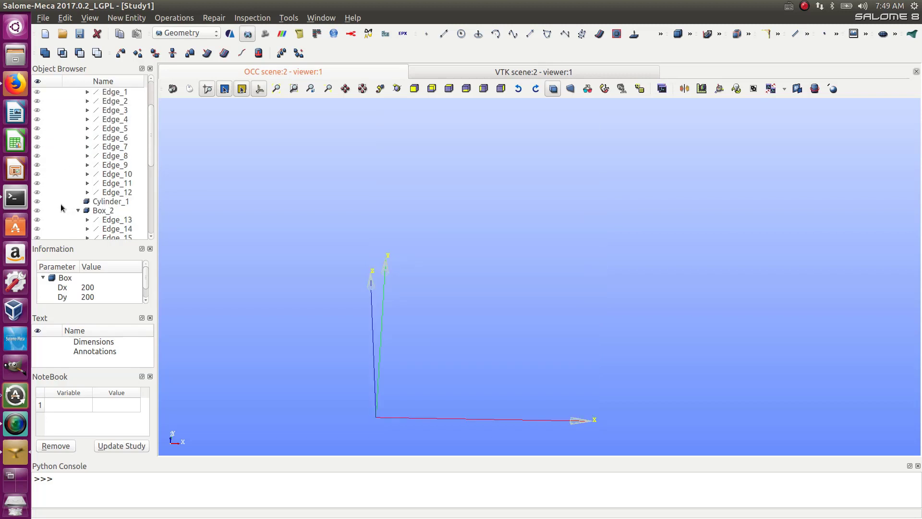
left_click(37, 202)
right_click_drag(464, 274, 418, 267, "ctrl")
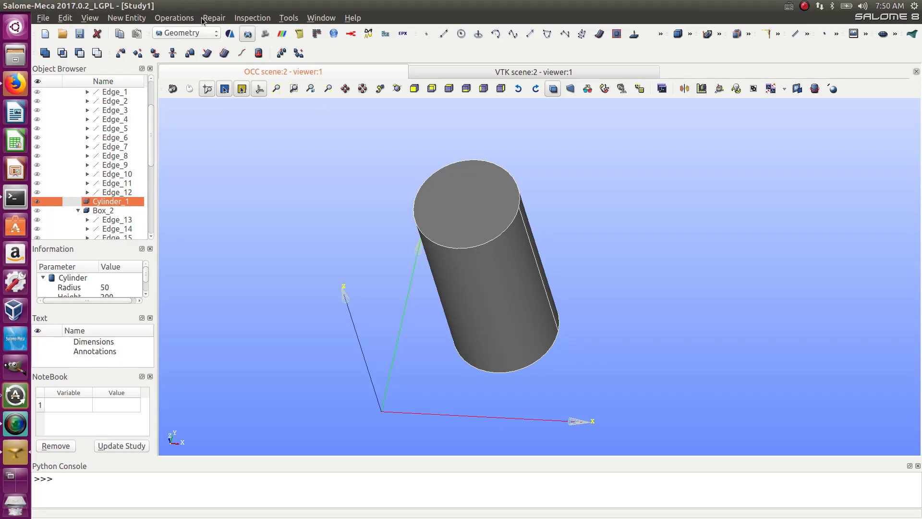
- Cancel the Rotation tool unapplied, then hide Cylinder_1, leaving only the axes
left_click(144, 56)
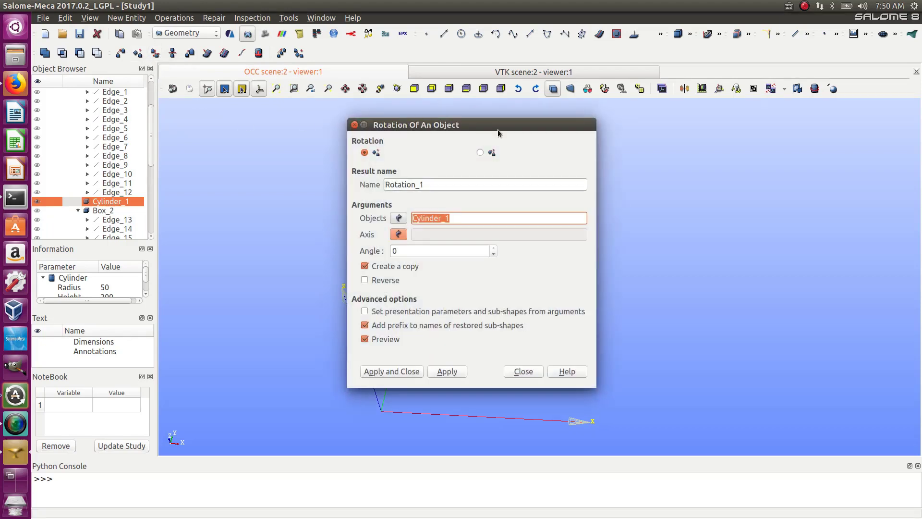
left_click_drag(539, 126, 792, 131)
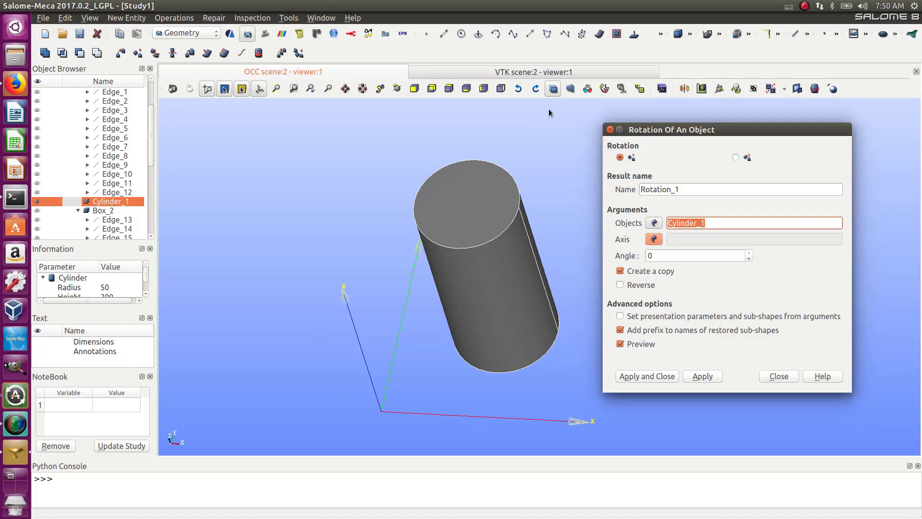
left_click(610, 129)
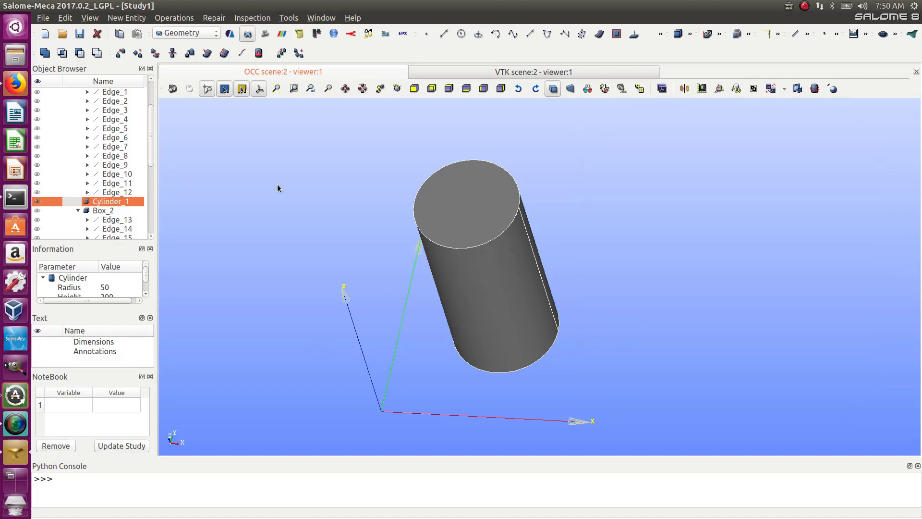
left_click(37, 202)
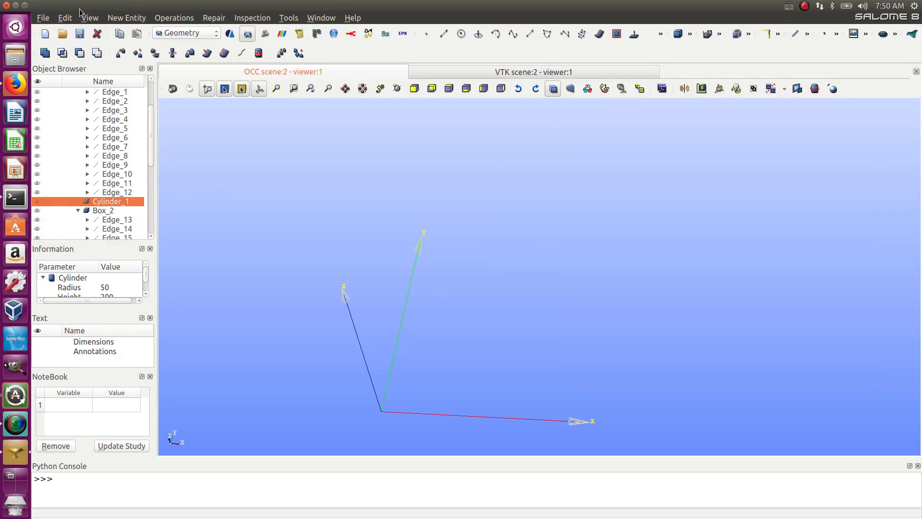
- Create Cylinder_2 with radius 50 and height 200
left_click(691, 37)
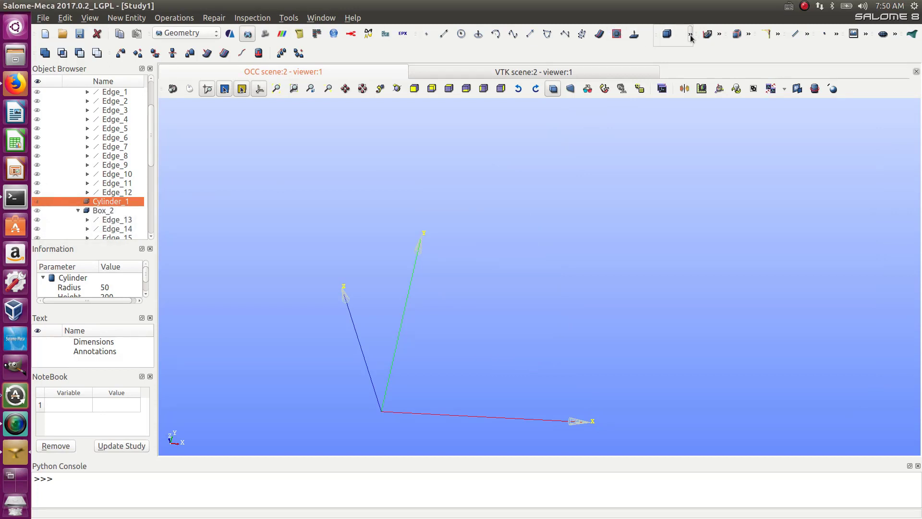
left_click(633, 33)
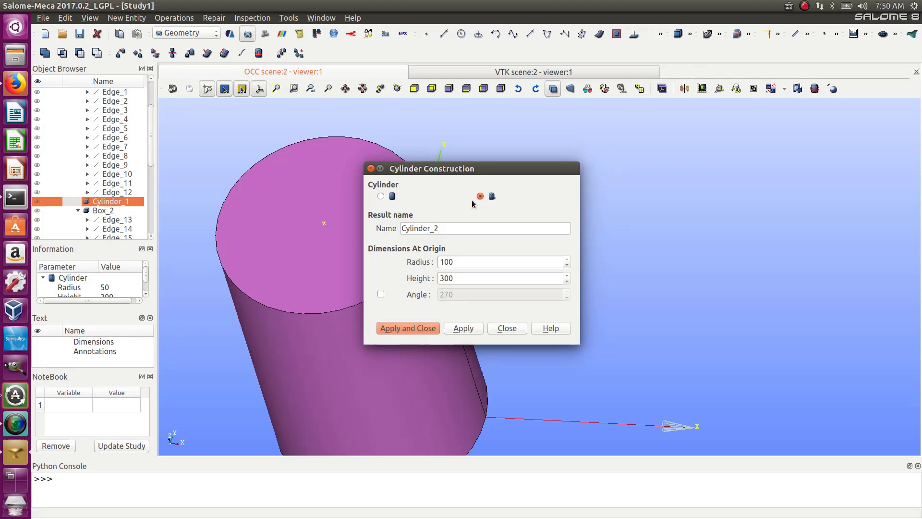
left_click_drag(450, 261, 425, 277)
type("50")
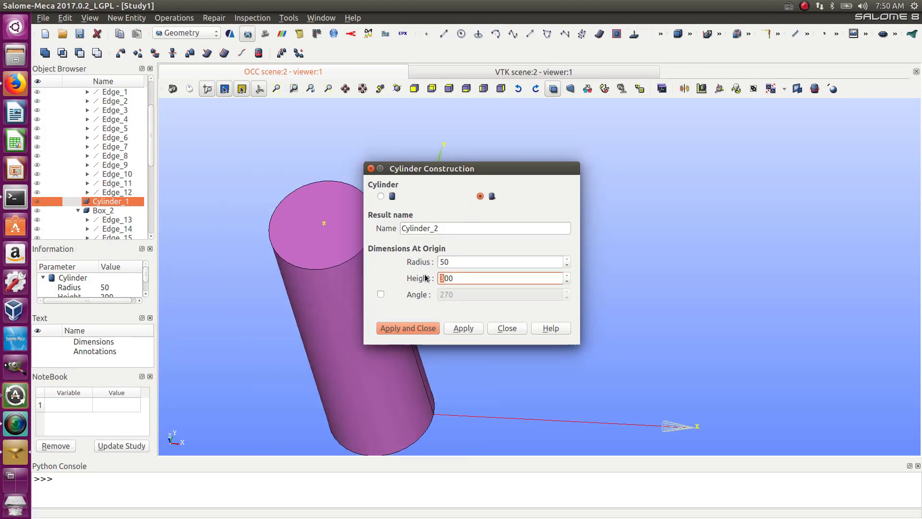
type("2")
left_click(428, 330)
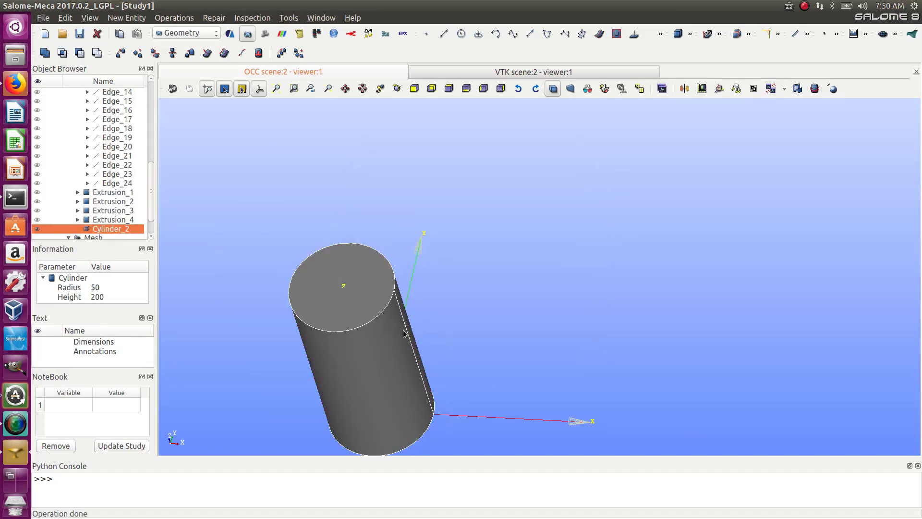
left_click(123, 18)
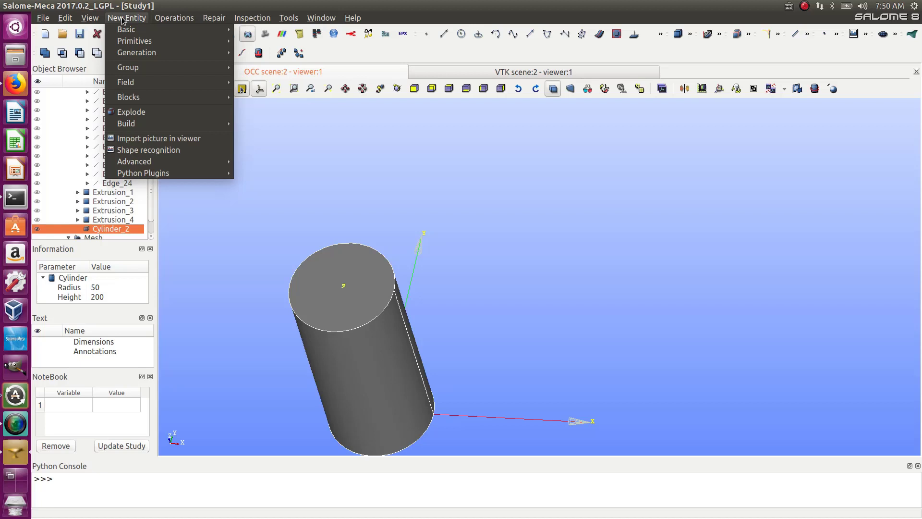
left_click(126, 15)
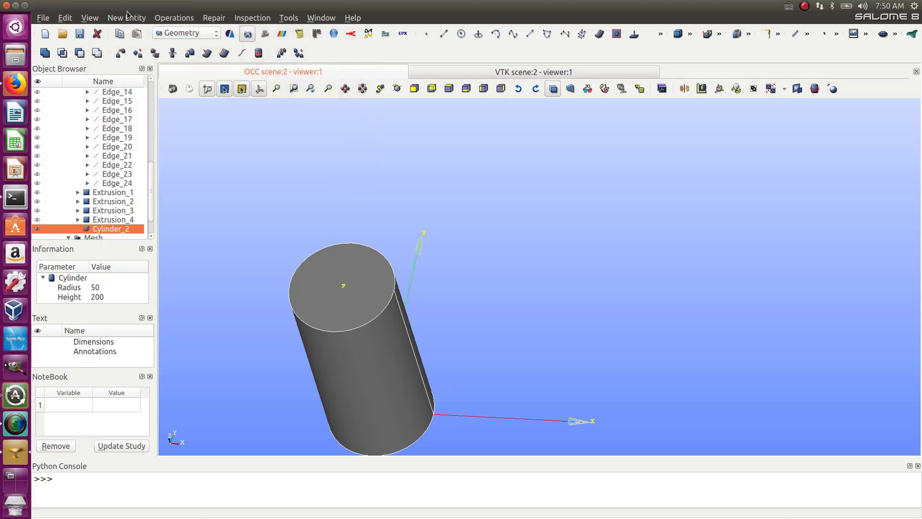
- Rotate Cylinder_2 by 45° about the OZ axis in place, without a copy
left_click(138, 53)
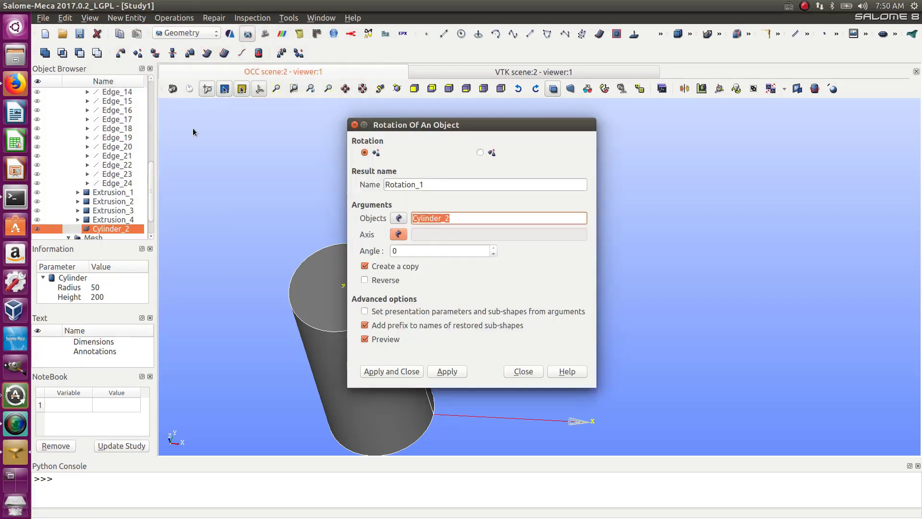
left_click(398, 235)
left_click_drag(152, 188, 136, 96)
left_click(98, 128)
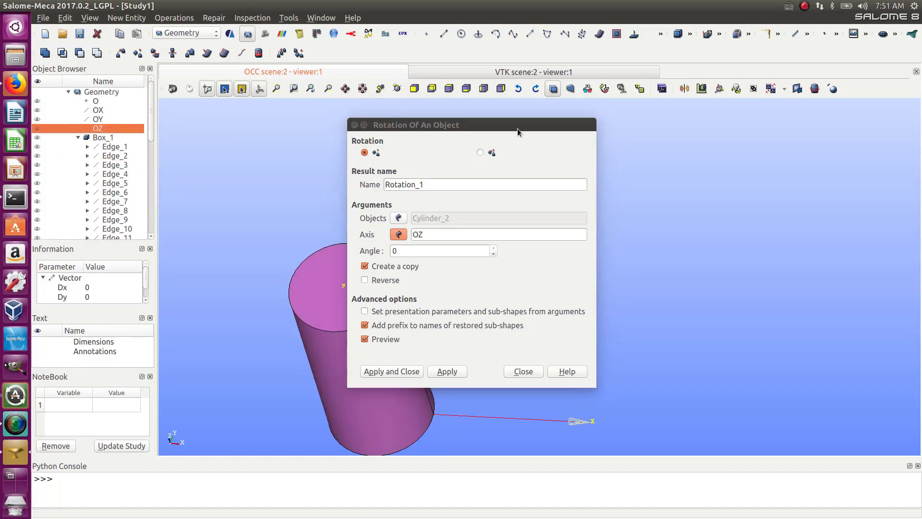
left_click_drag(517, 128, 758, 143)
left_click(635, 266)
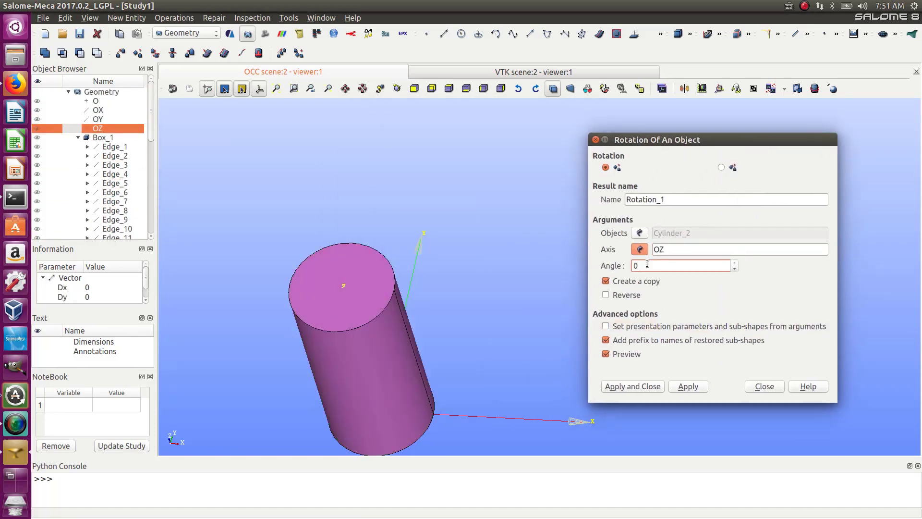
type("45")
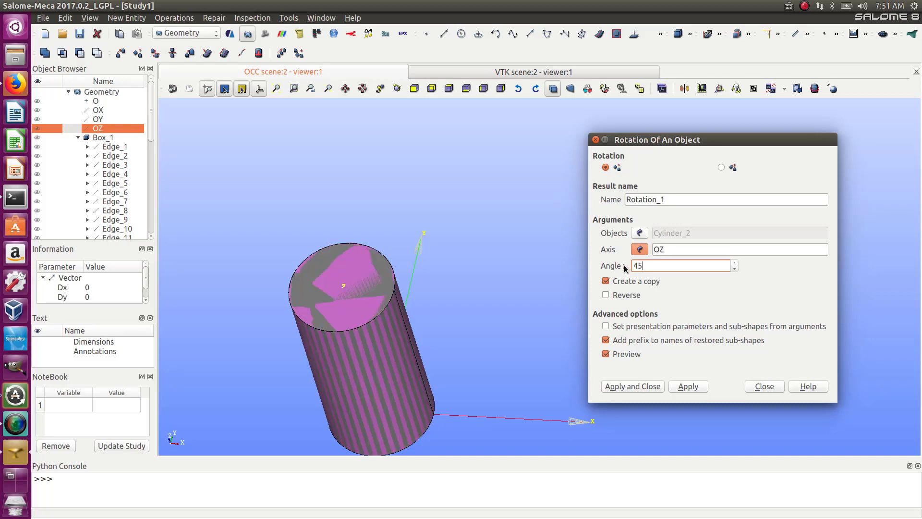
right_click_drag(457, 331, 471, 387, "ctrl")
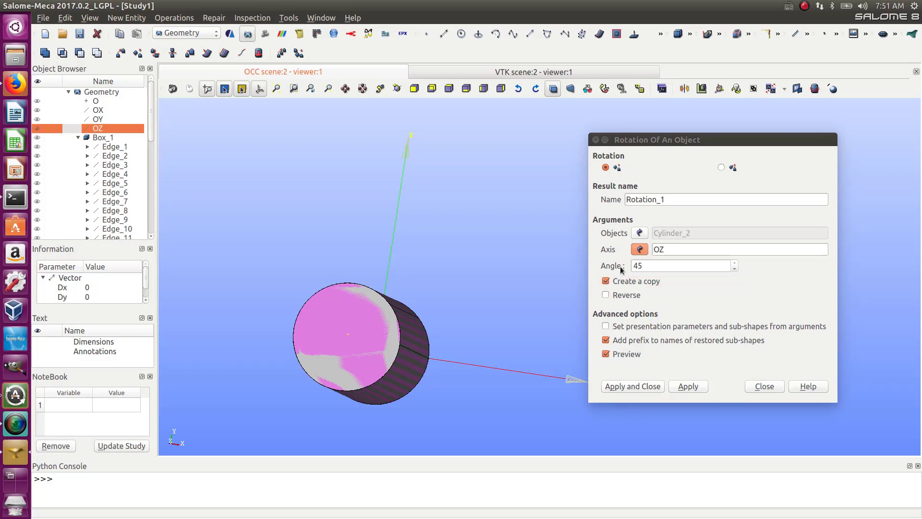
left_click(606, 281)
left_click(636, 387)
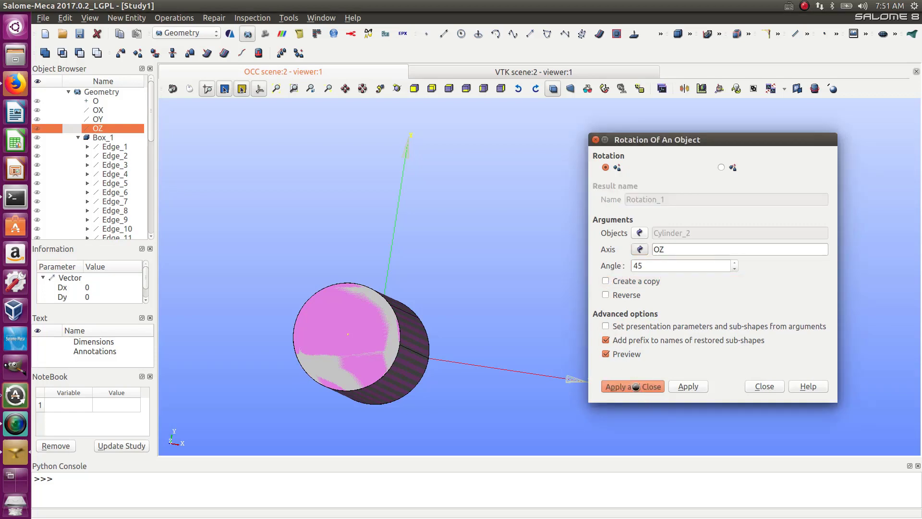
left_click_drag(377, 364, 306, 354)
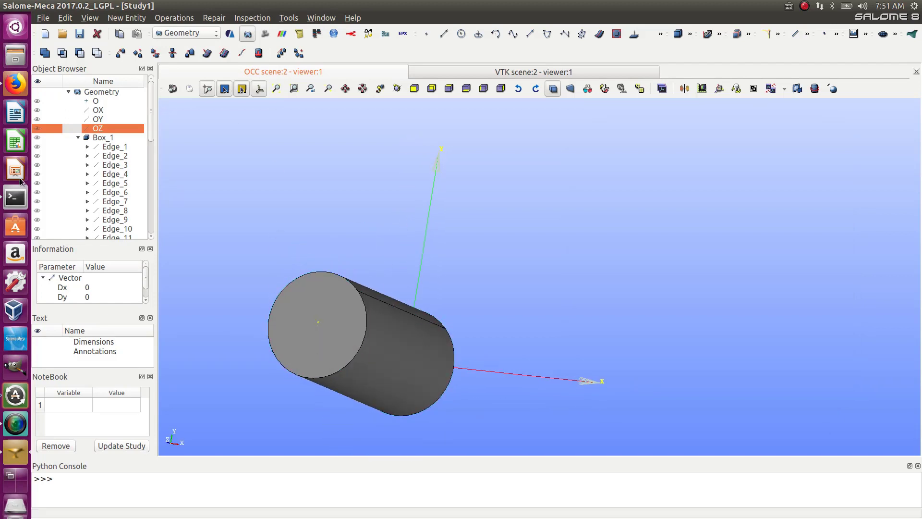
- Show Box_1 and select Cylinder_2 as the shape to translate
left_click(37, 137)
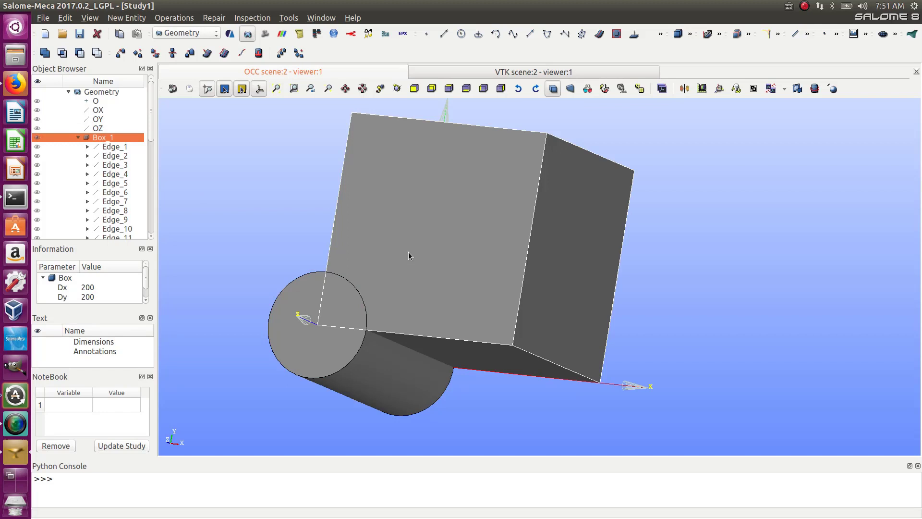
left_click_drag(431, 263, 513, 215)
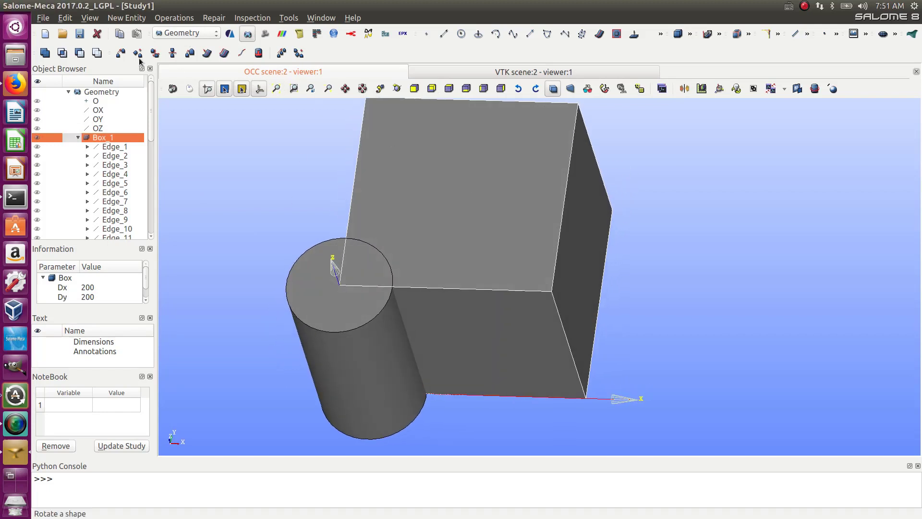
left_click(121, 53)
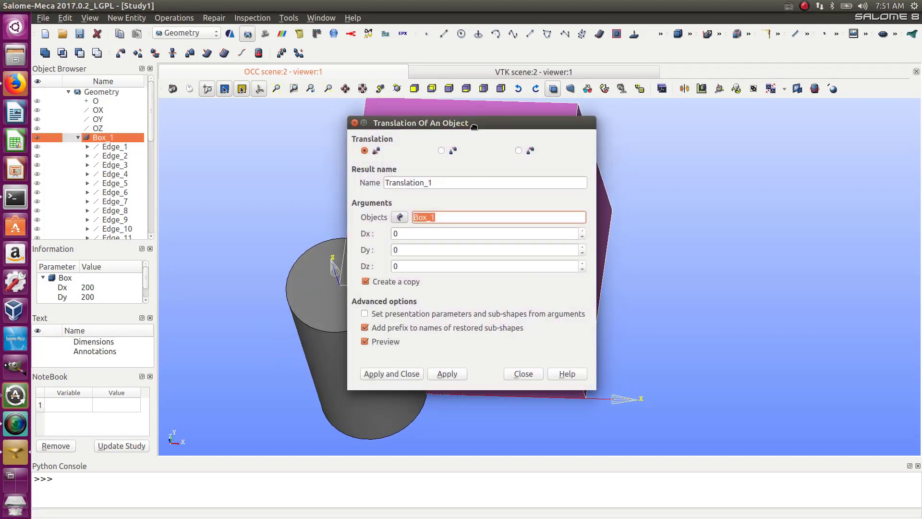
left_click_drag(474, 127, 747, 122)
left_click(369, 351)
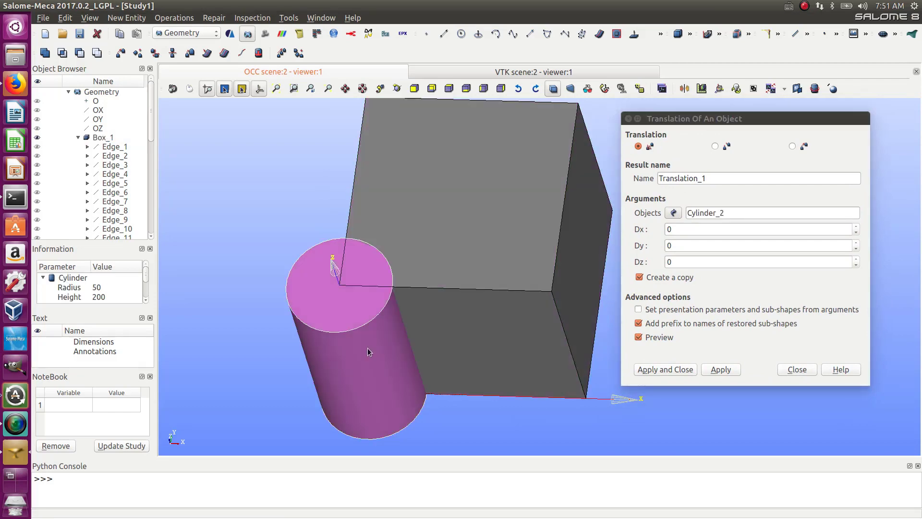
- Translate Cylinder_2 by Dx 100, Dy 100, Dz 0 without creating a copy
left_click(667, 229)
type("100")
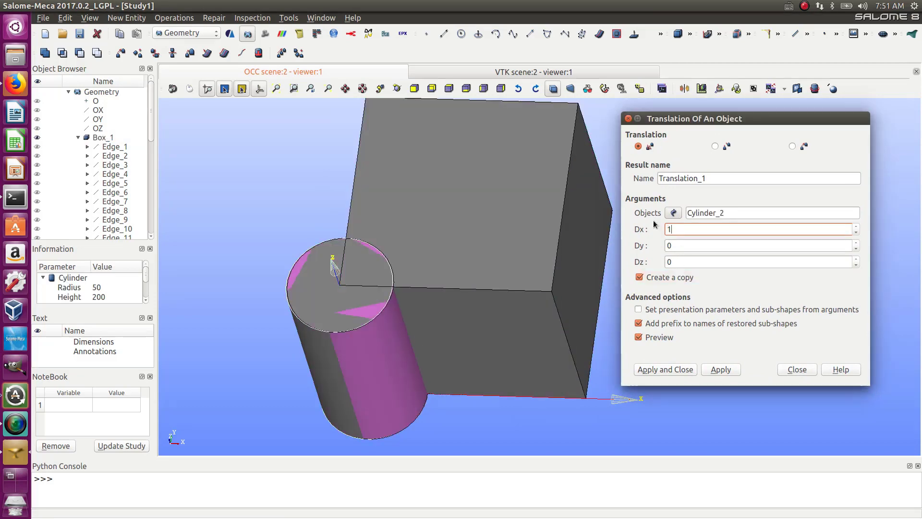
left_click(678, 249)
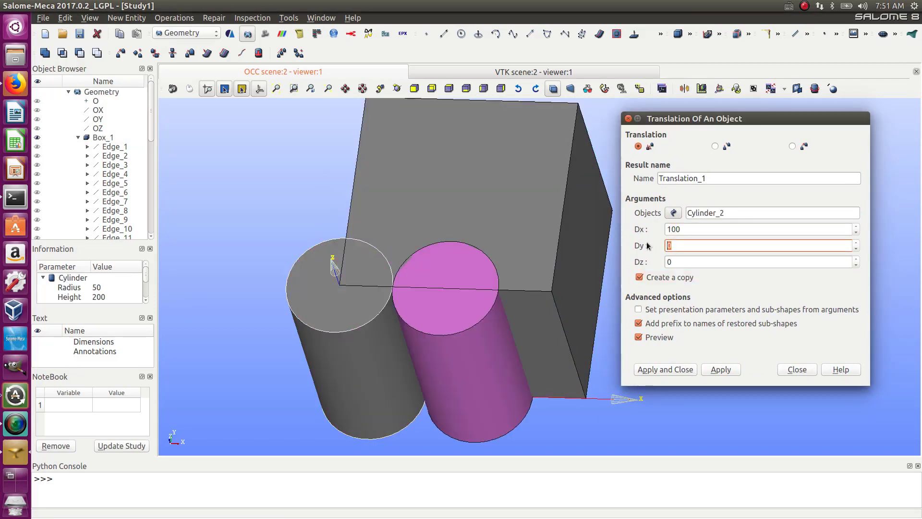
type("10")
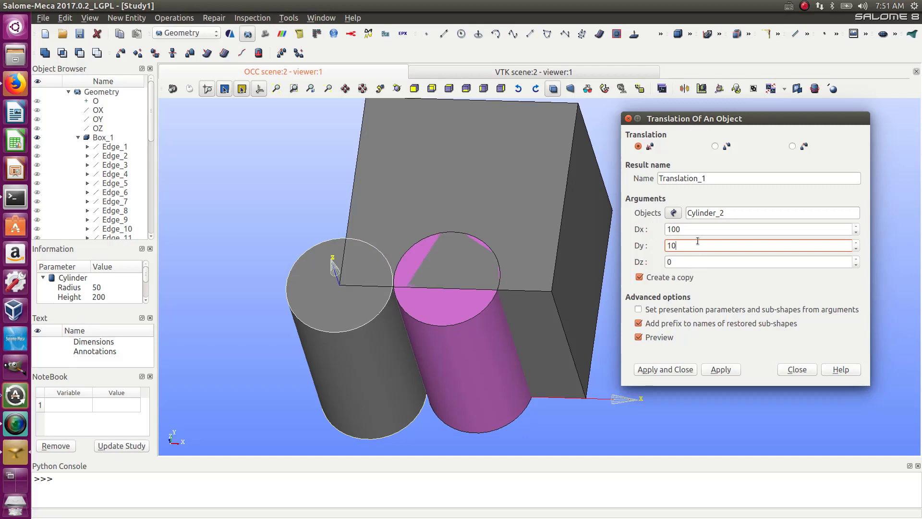
type("0")
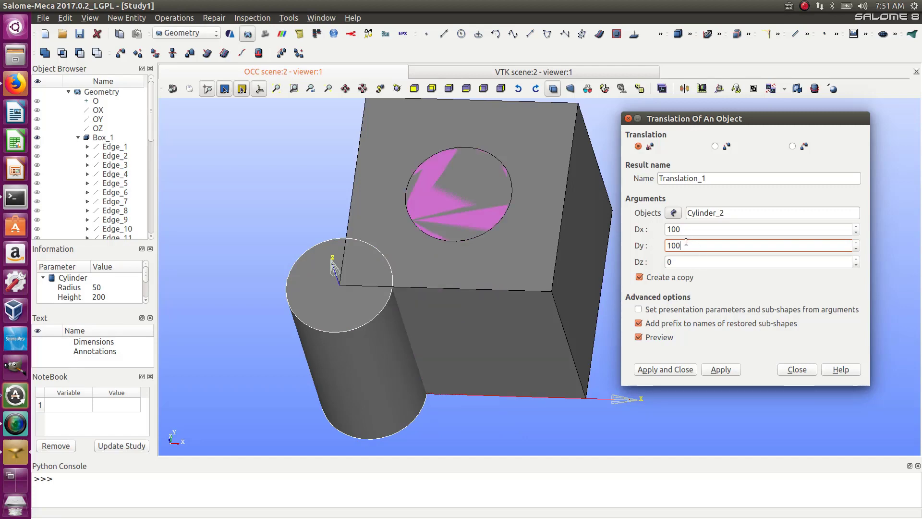
left_click(639, 277)
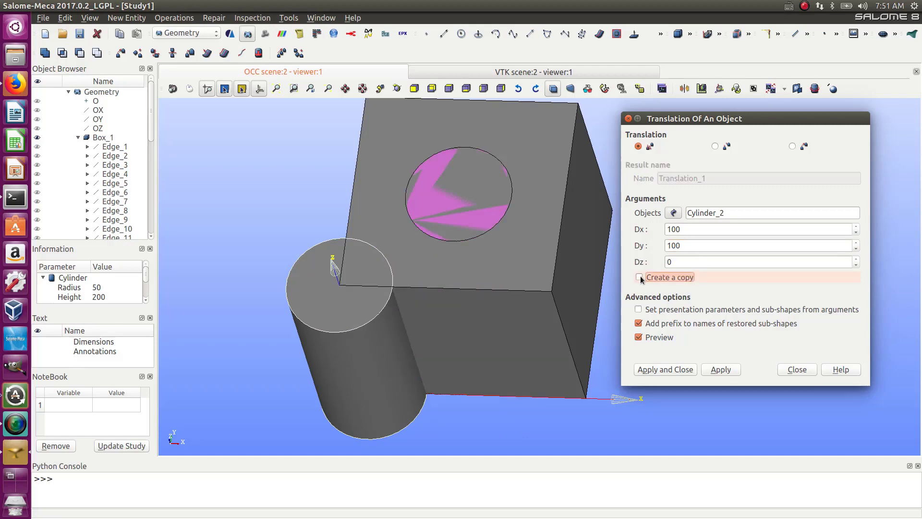
left_click(705, 245)
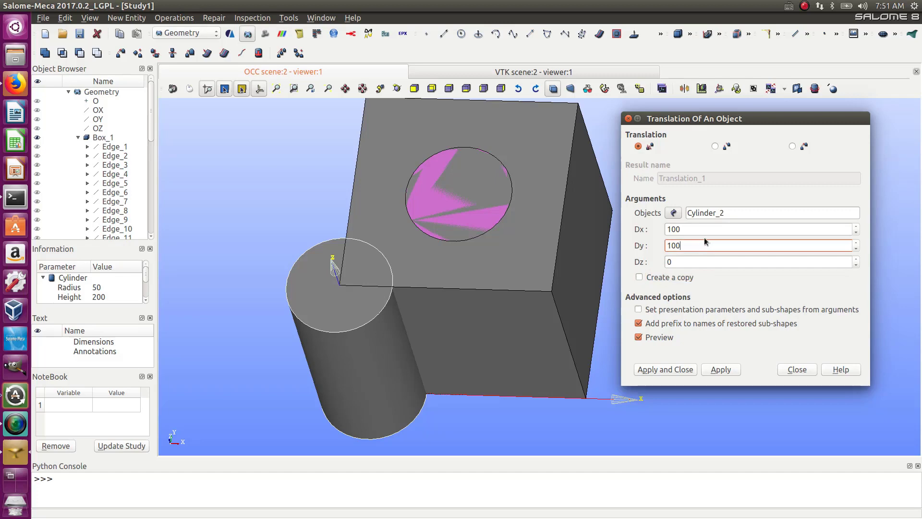
left_click(662, 373)
right_click_drag(455, 226, 485, 199, "ctrl")
scroll(384, 259, "down", 3)
scroll(379, 254, "up", 2)
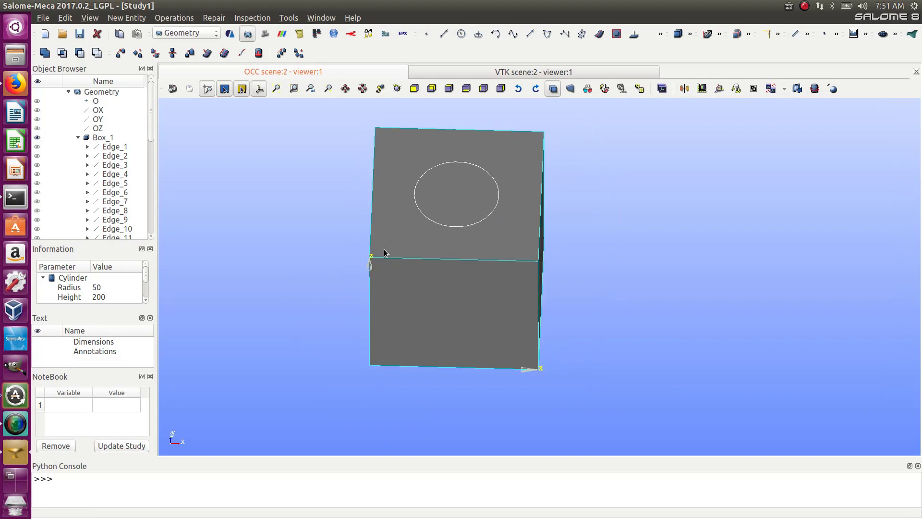
- Display Box_2 and Extrusion_1 through Extrusion_4 together with the box
scroll(149, 131, "down", 6)
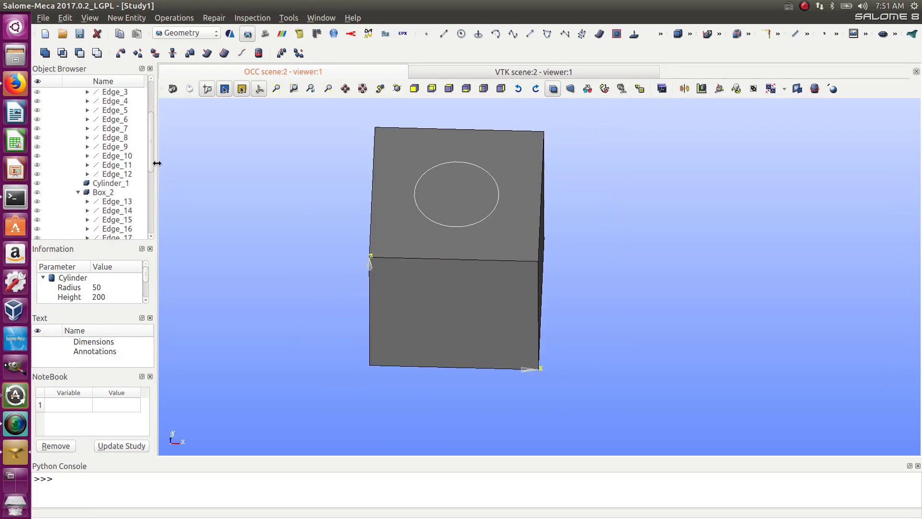
scroll(96, 143, "up", 2)
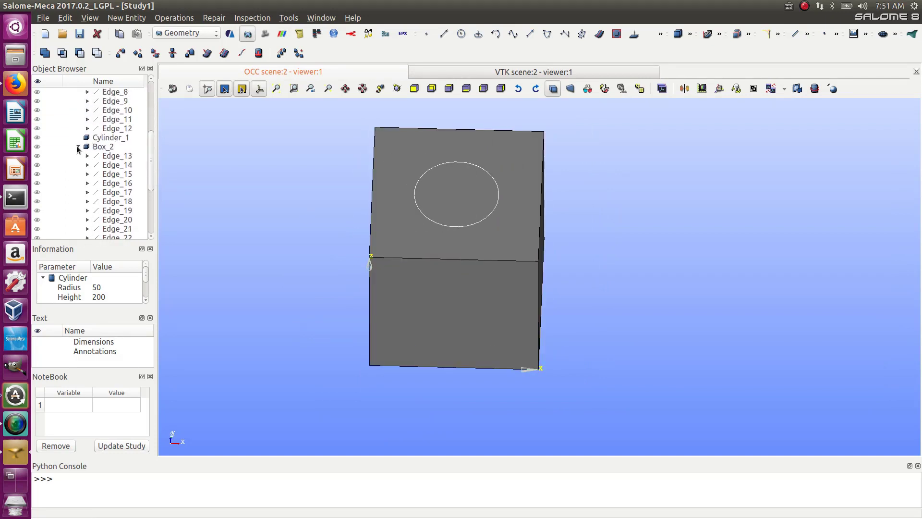
left_click(78, 146)
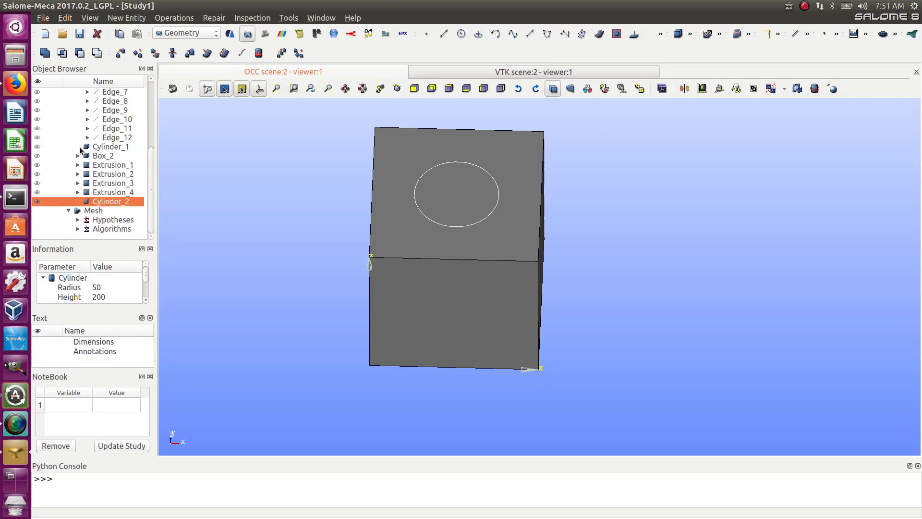
left_click(34, 157)
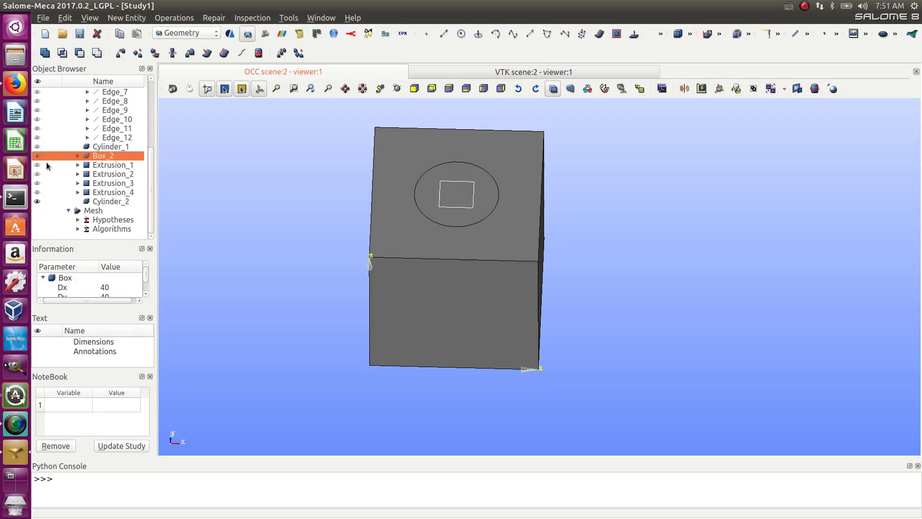
left_click(37, 165)
left_click(38, 174)
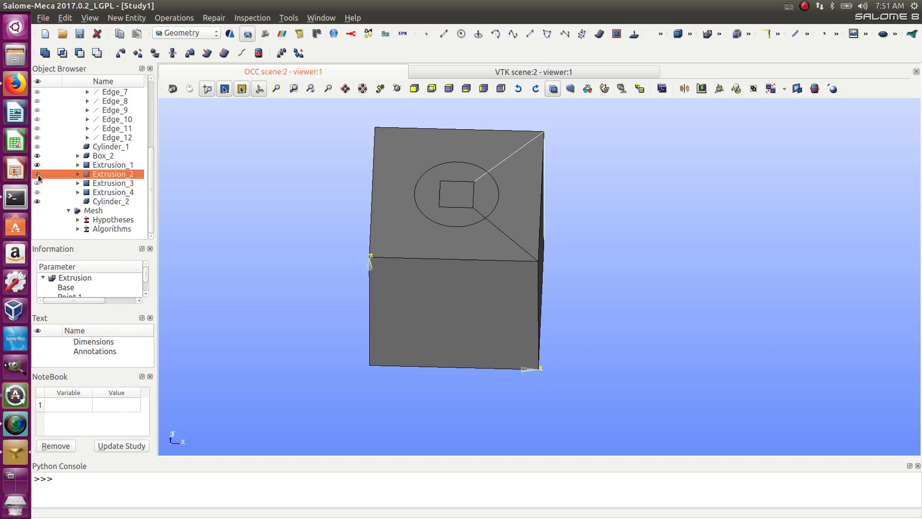
left_click(39, 182)
left_click(38, 192)
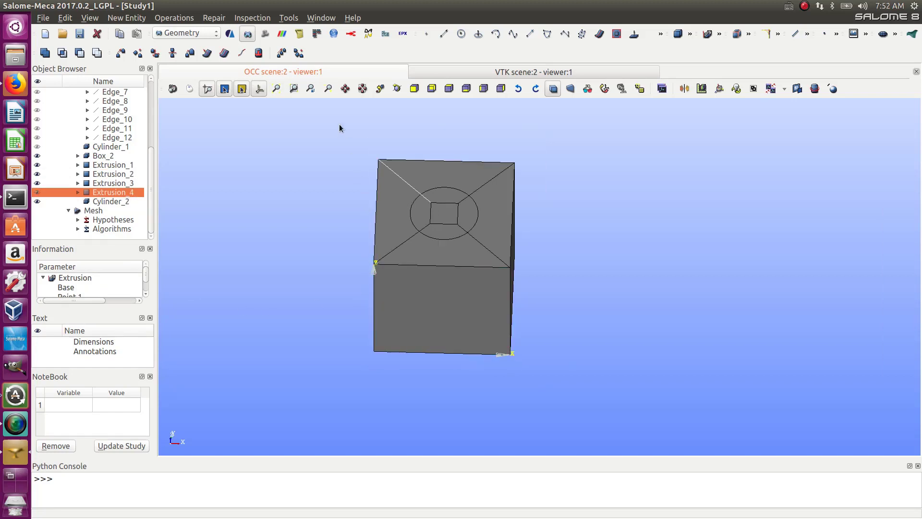
- Partition all seven shapes inside the box into Partition_1
left_click(139, 19)
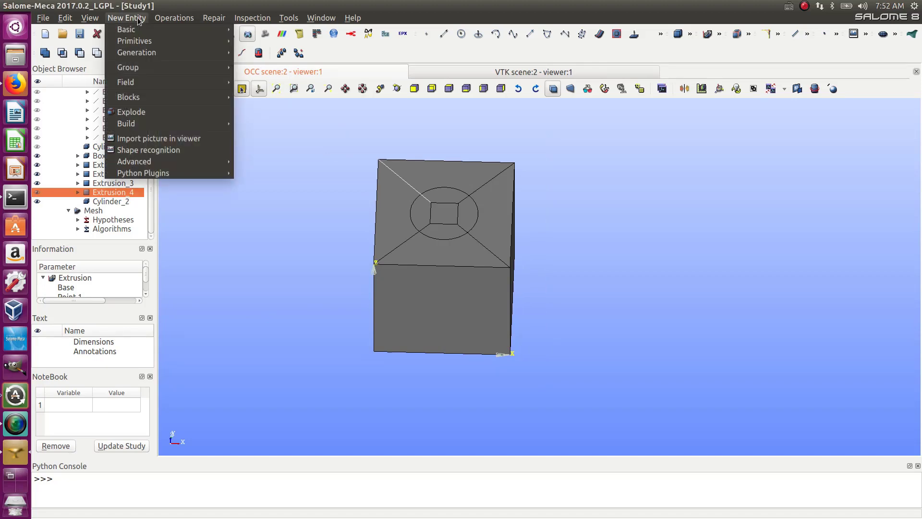
mouse_move(162, 21)
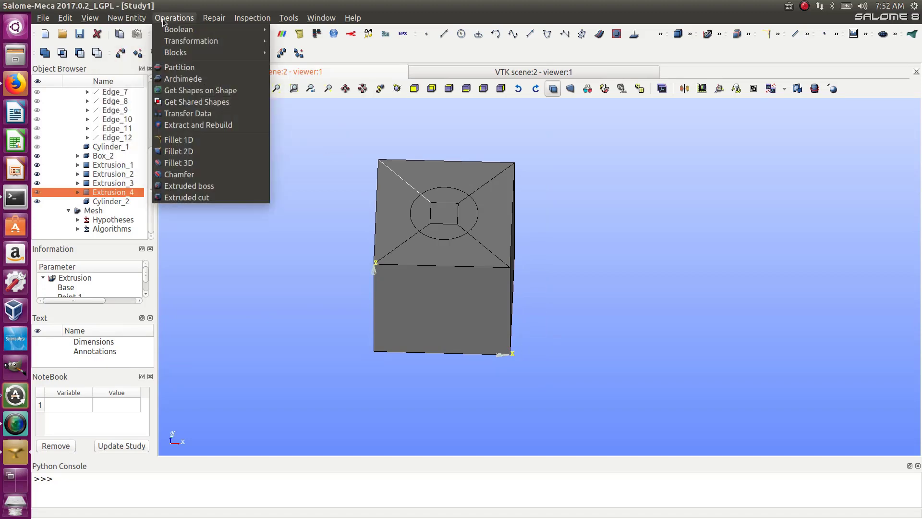
left_click(185, 68)
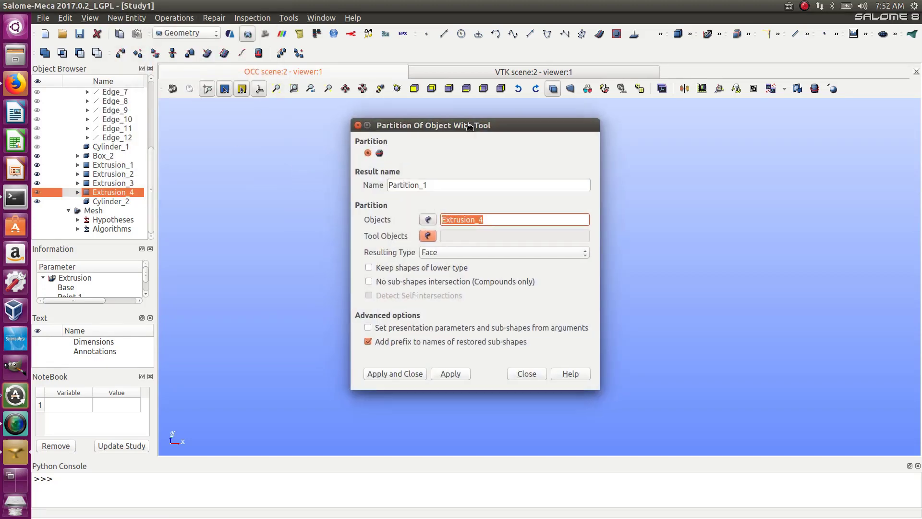
left_click_drag(469, 127, 746, 111)
left_click_drag(325, 142, 596, 422)
left_click(689, 356)
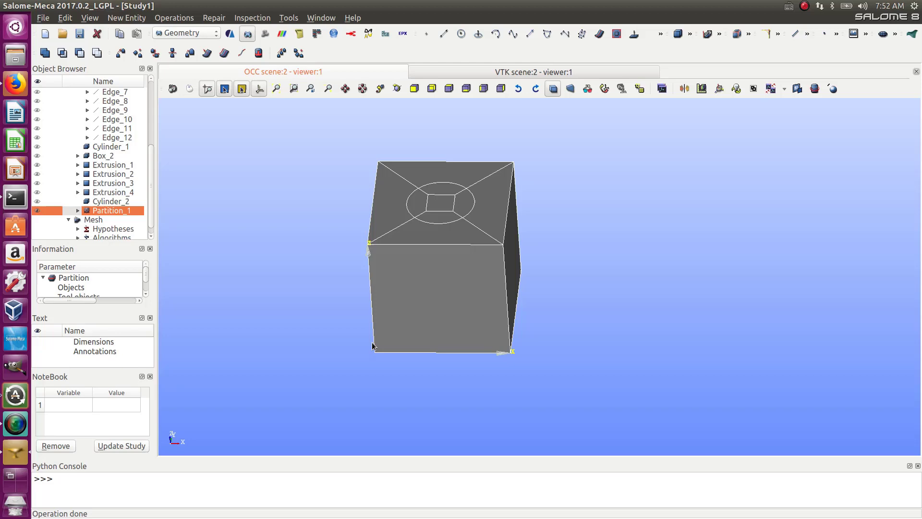
- Switch Partition_1's display mode to wireframe
right_click(436, 270)
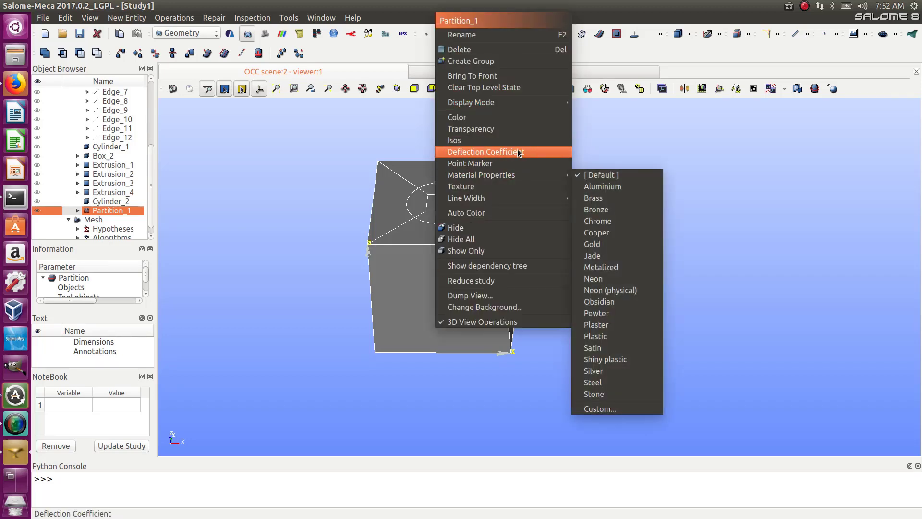
mouse_move(519, 103)
left_click(600, 103)
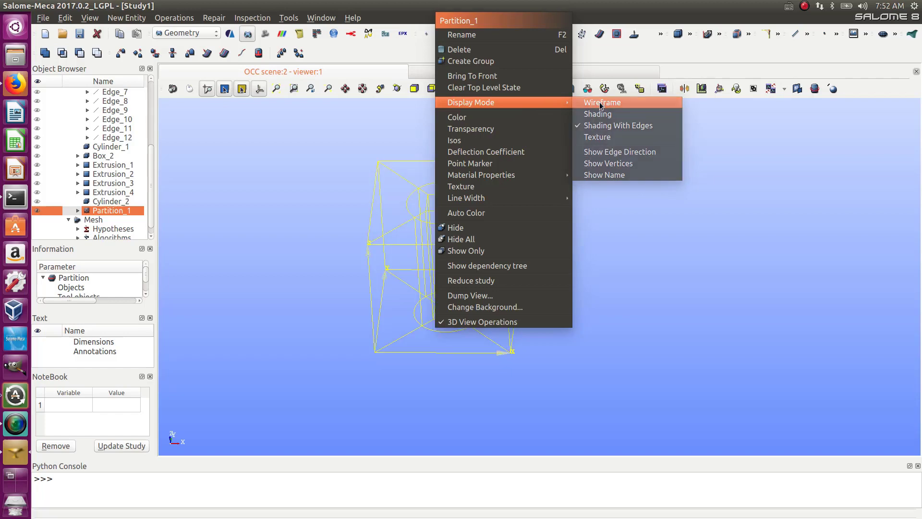
left_click(601, 103)
- Rotate and zoom the wireframe to inspect the inner square prism and circles
middle_click_drag(529, 333, 516, 408)
middle_click_drag(413, 242, 439, 375)
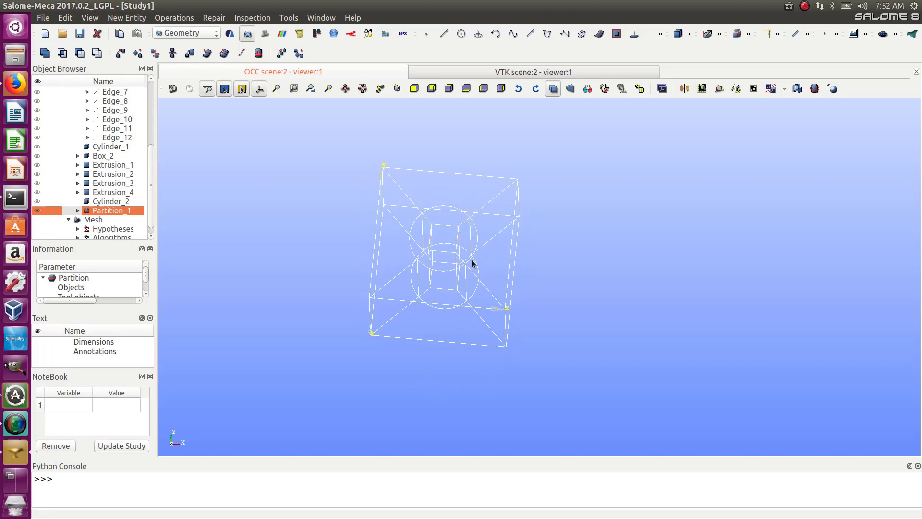
middle_click_drag(472, 262, 428, 156)
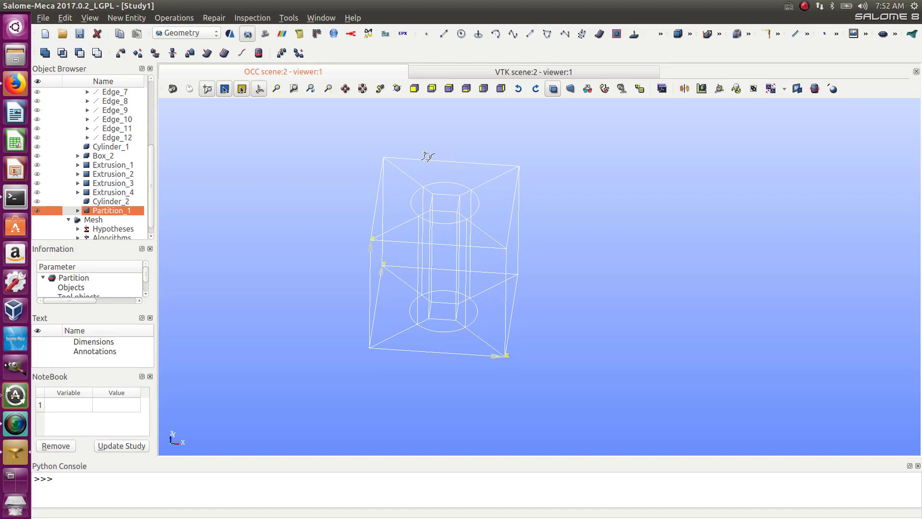
scroll(440, 201, "up", 3)
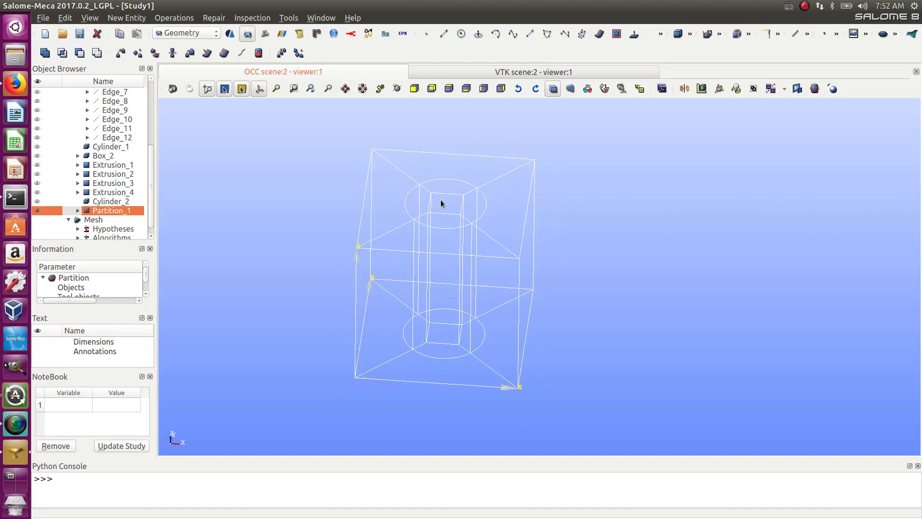
scroll(152, 192, "down", 1)
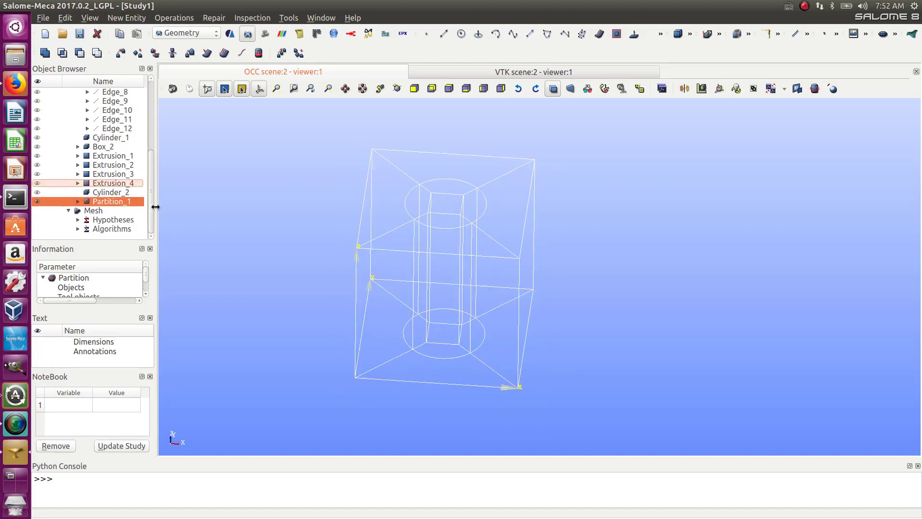
- Switch to the Mesh module, show Partition_1 and start a new mesh on it
left_click(190, 33)
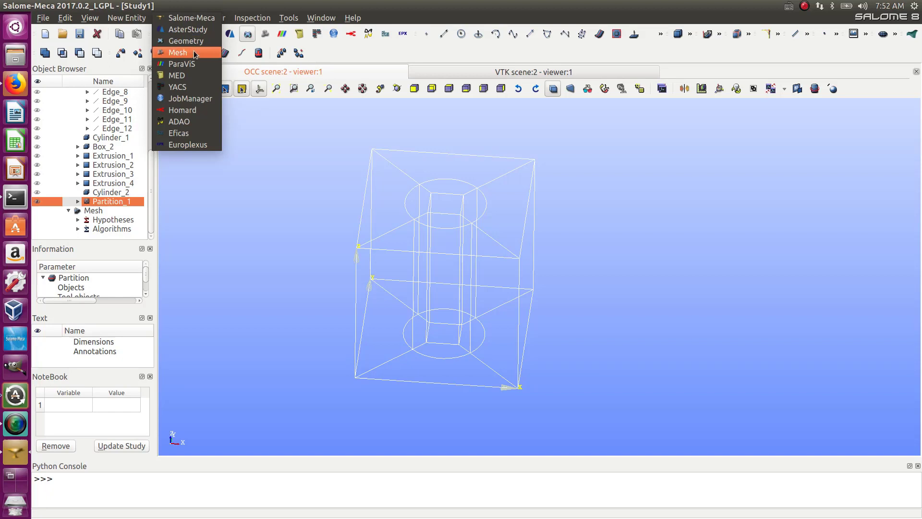
left_click(177, 52)
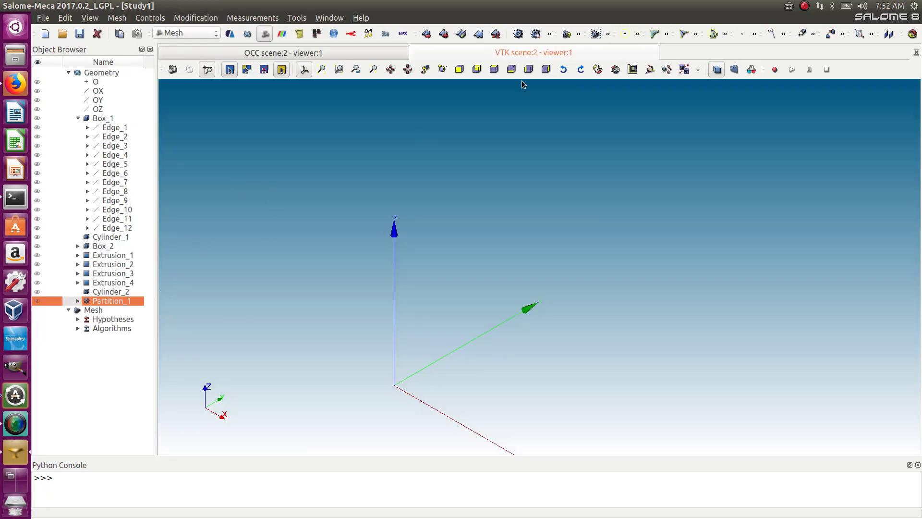
left_click(37, 301)
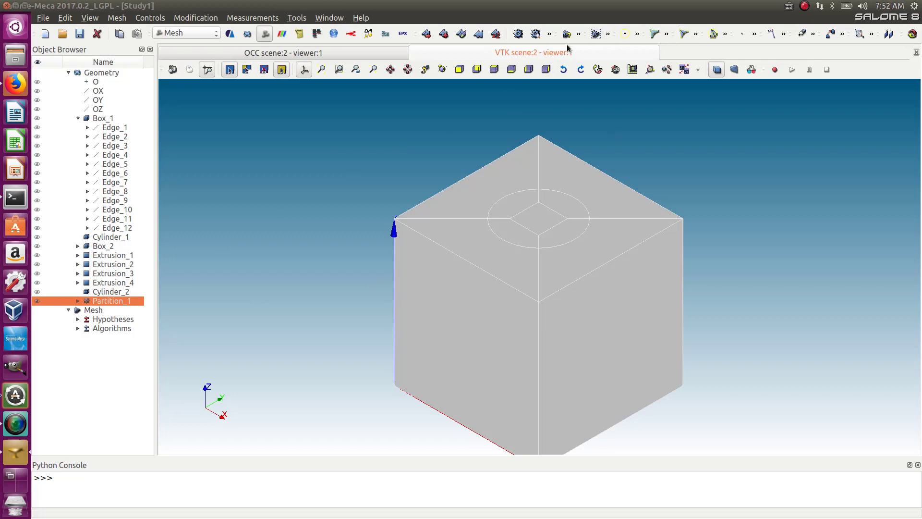
left_click(426, 34)
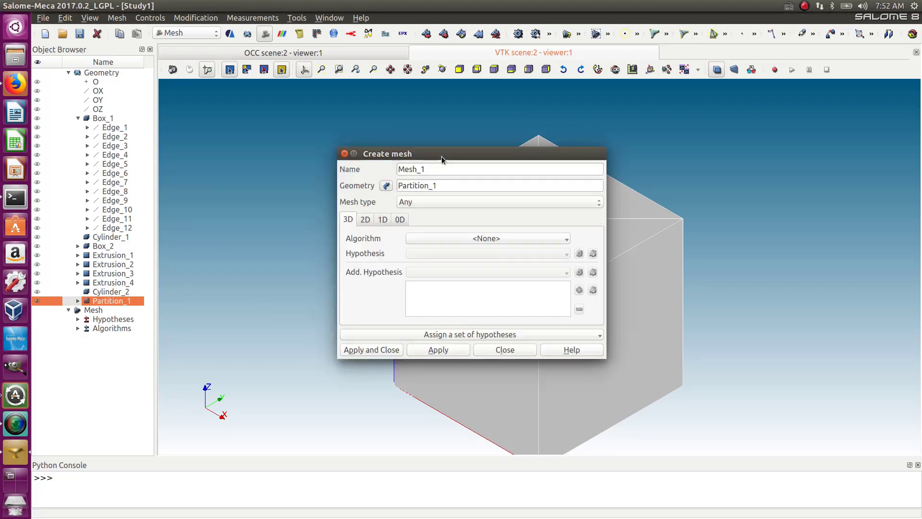
left_click_drag(442, 157, 242, 125)
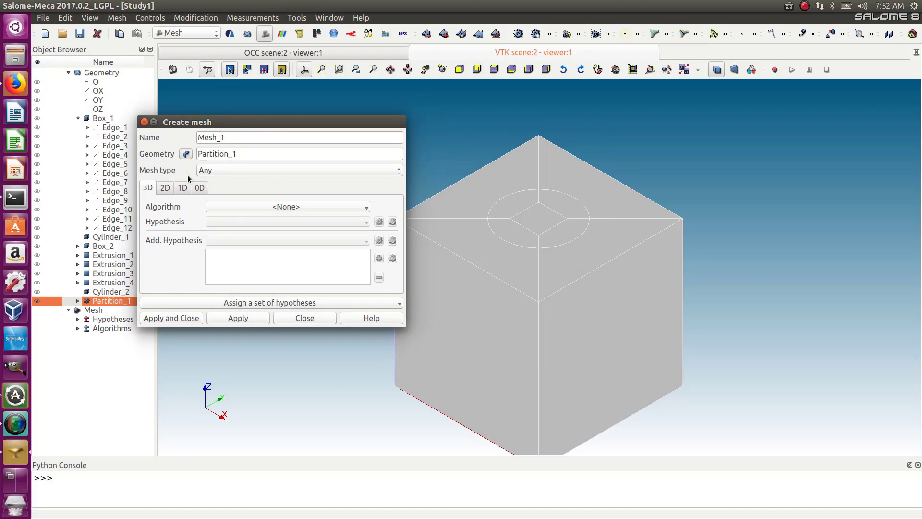
- Choose Hexahedron (i,j,k) as the 3D and Quadrangle: Mapping as the 2D algorithm
left_click(236, 206)
left_click(262, 251)
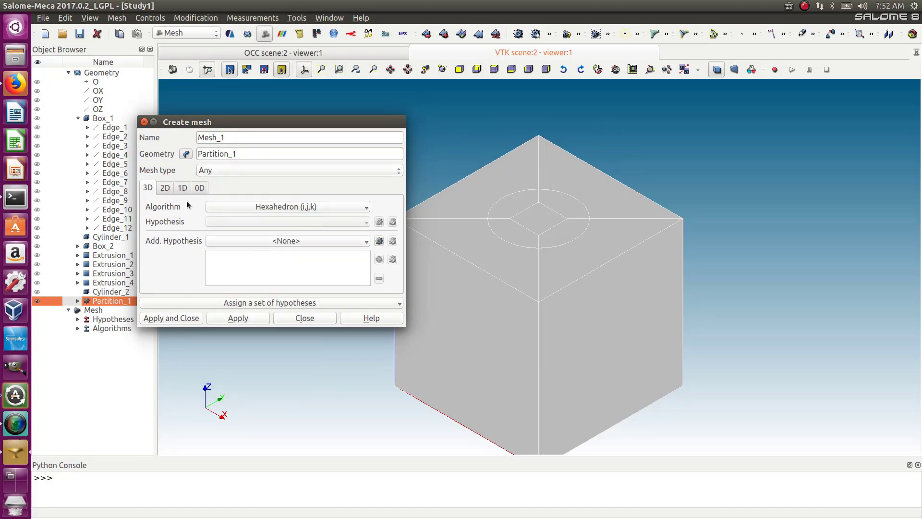
left_click(165, 188)
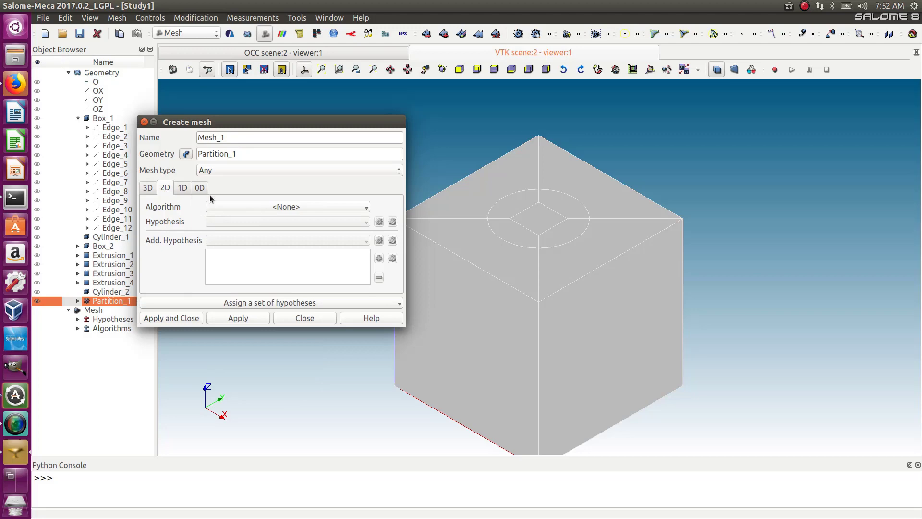
left_click(269, 207)
left_click(276, 247)
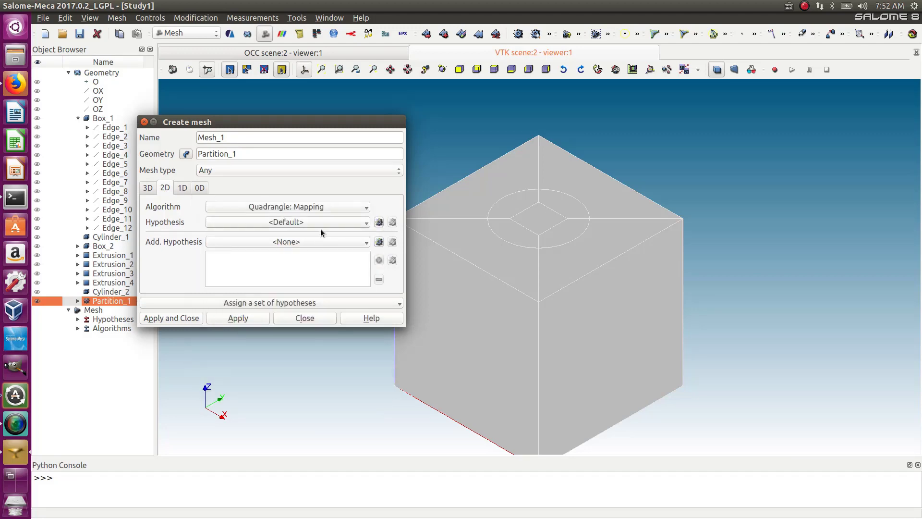
- Use Wire Discretisation with Local Length 5 for 1D and create Mesh_1
left_click(184, 191)
left_click(220, 206)
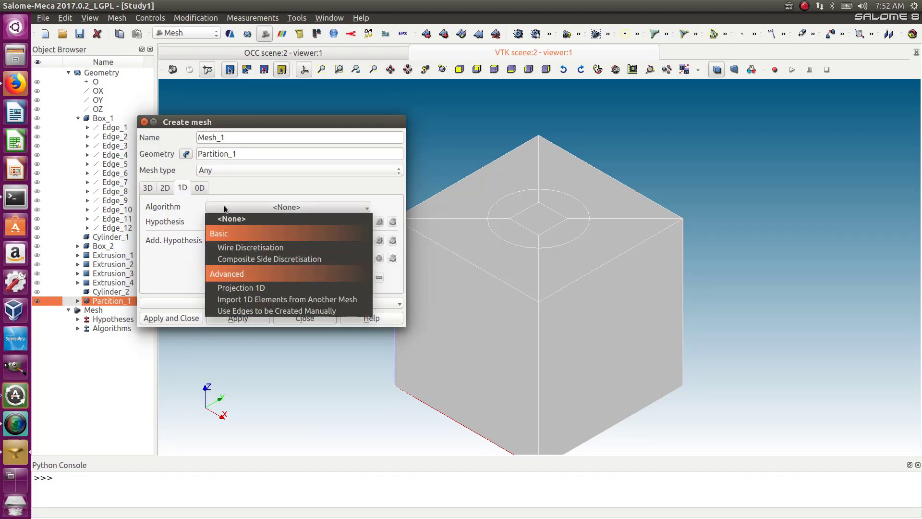
left_click(231, 248)
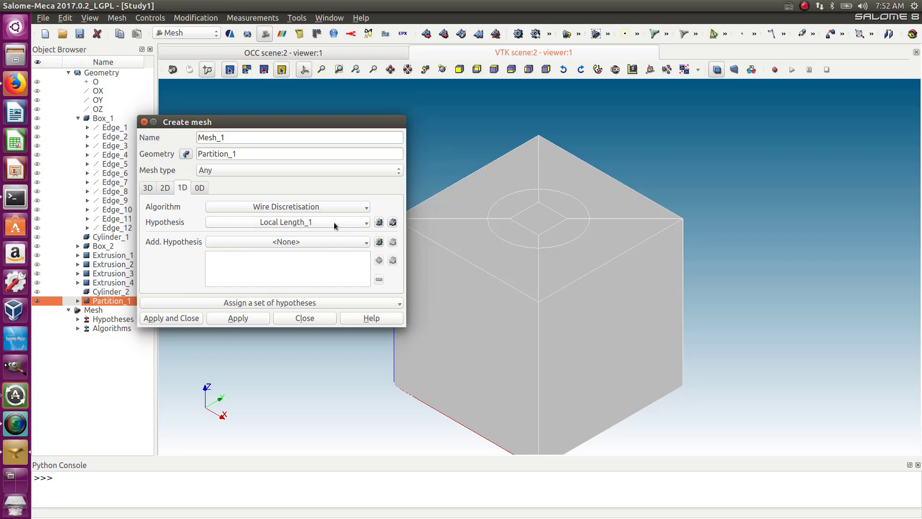
left_click(392, 221)
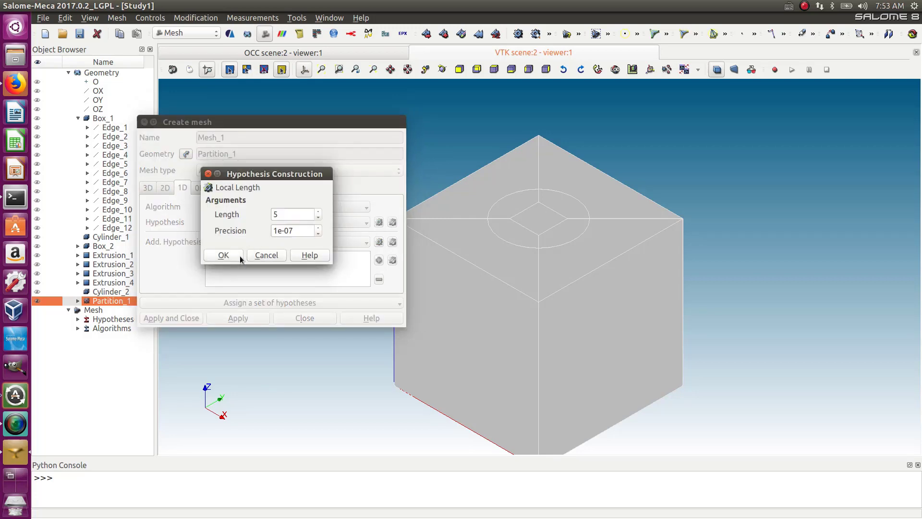
left_click(224, 255)
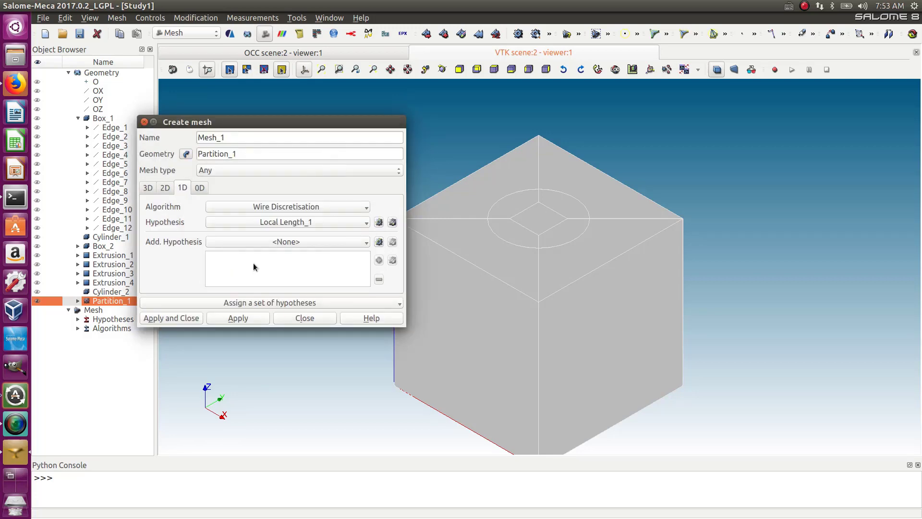
left_click(179, 319)
- Compute Mesh_1, dismiss the summary, and rotate to inspect the meshed box
right_click(111, 339)
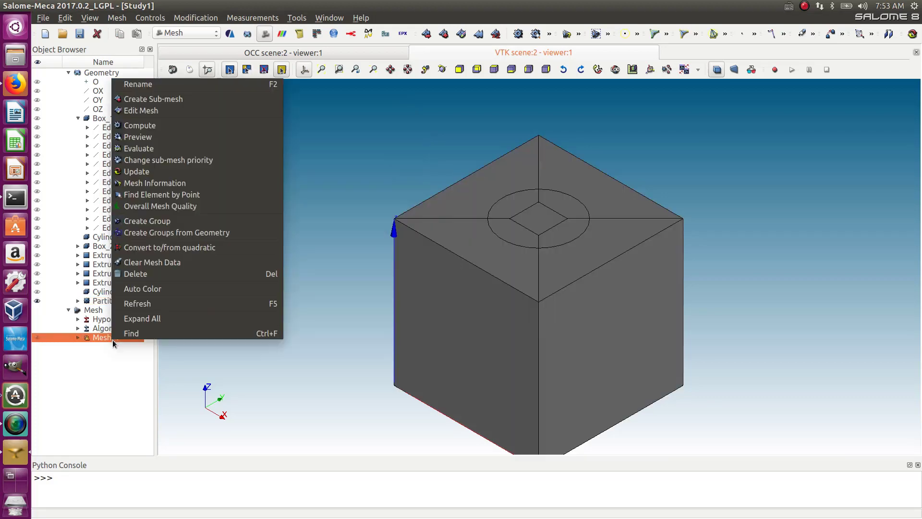
left_click(147, 126)
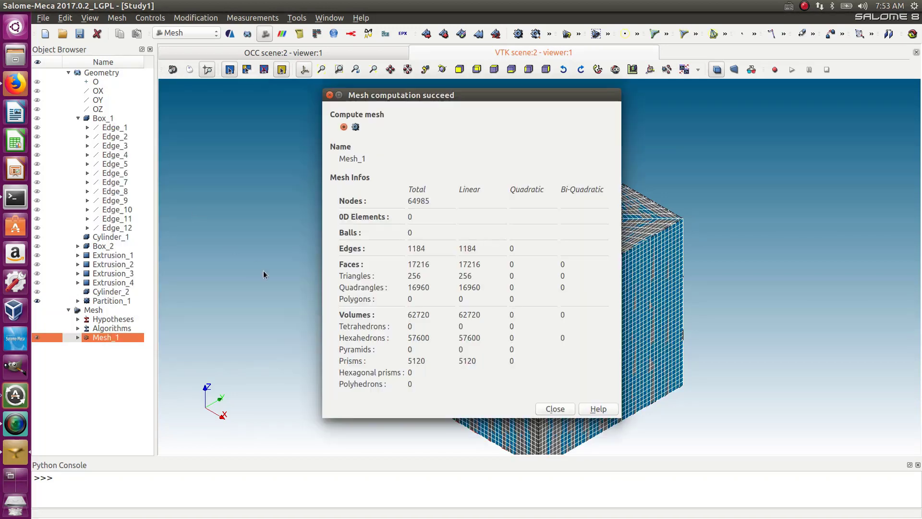
left_click(566, 410)
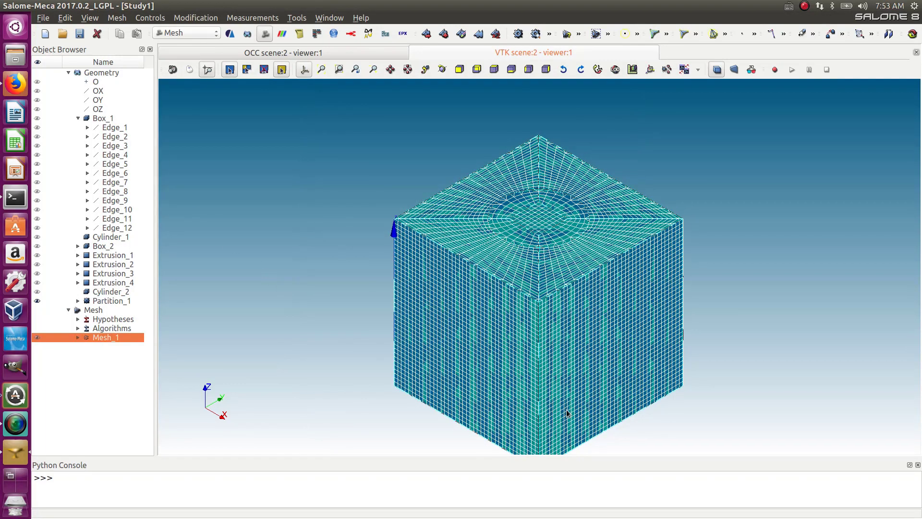
right_click_drag(548, 294, 461, 298, "ctrl")
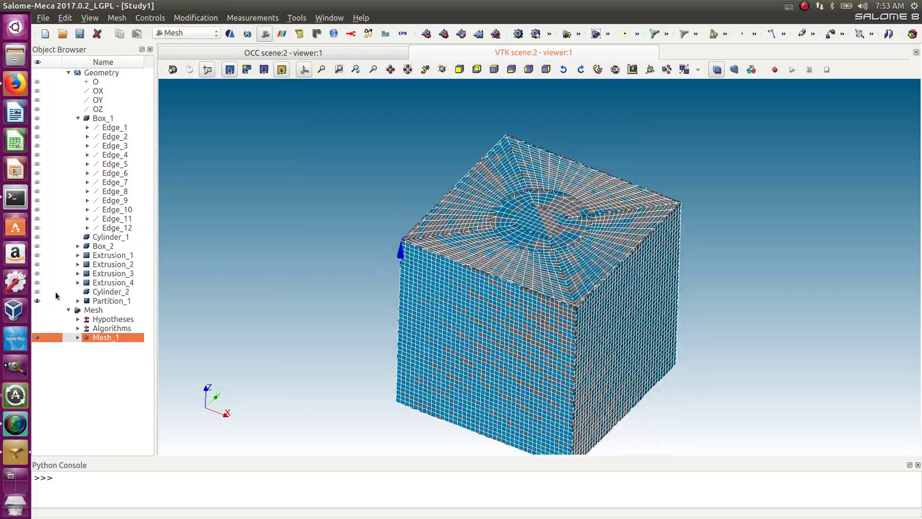
- Hide Partition_1 and inspect the hexahedral mesh and its radial top pattern from several angles
left_click(38, 301)
scroll(831, 189, "up", 4)
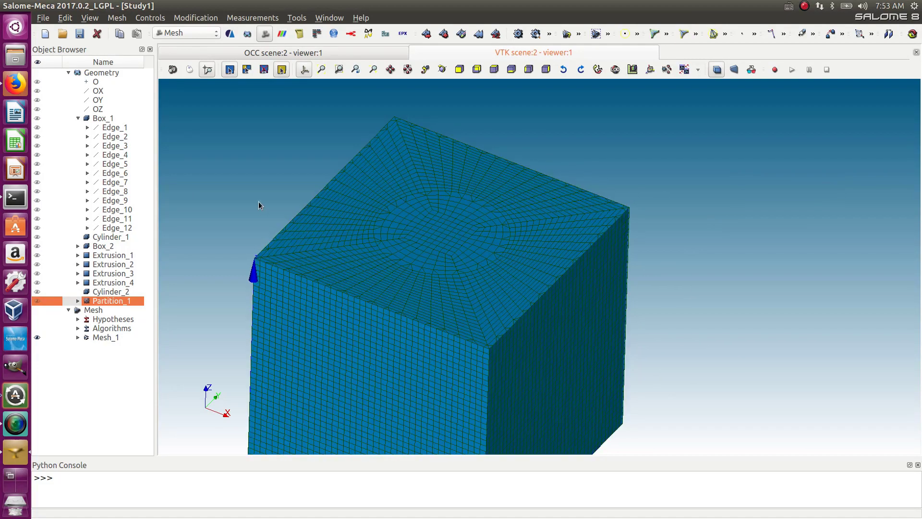
scroll(258, 206, "down", 3)
scroll(258, 228, "up", 2)
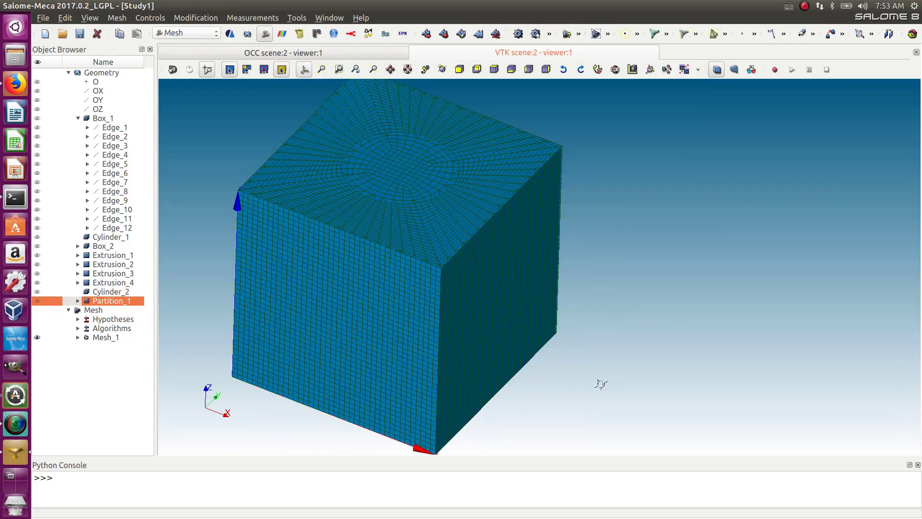
right_click_drag(296, 345, 604, 231, "ctrl")
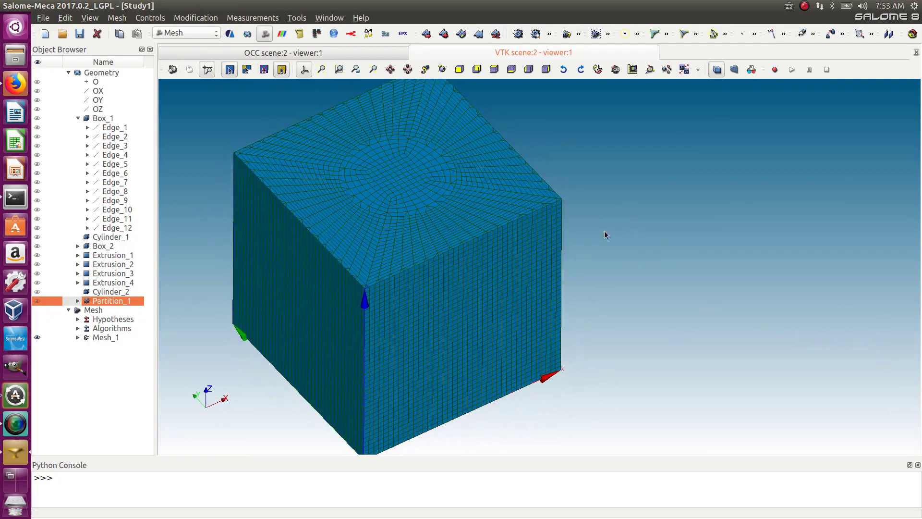
middle_click_drag(650, 266, 755, 238, "ctrl")
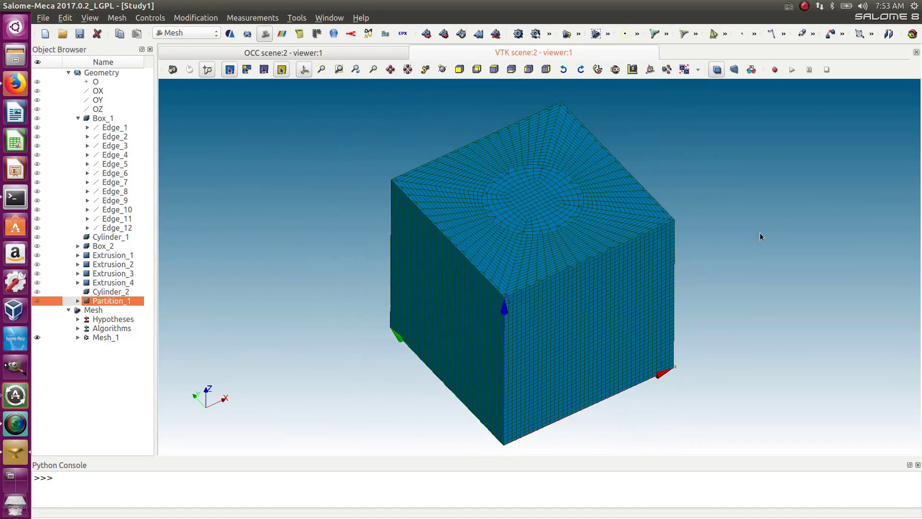
middle_click_drag(707, 123, 667, 142, "ctrl")
right_click_drag(667, 142, 711, 214, "ctrl")
right_click_drag(693, 180, 674, 145, "ctrl")
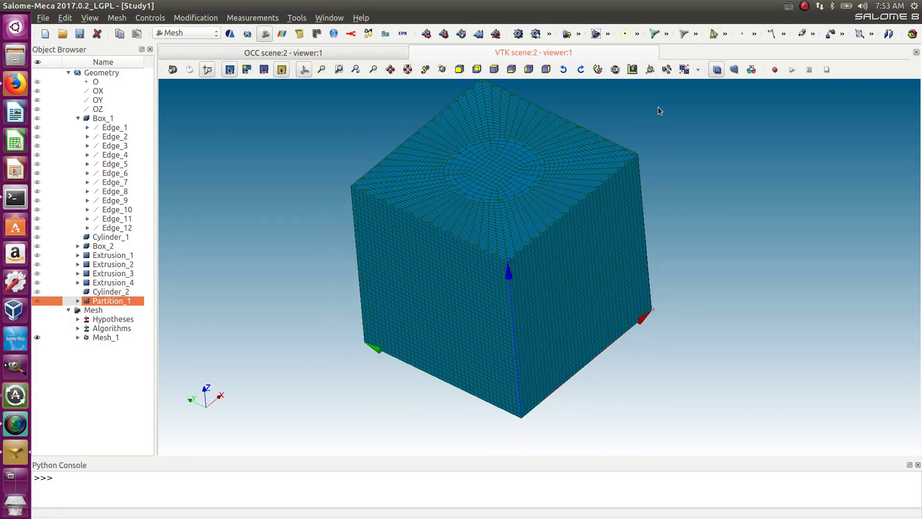
scroll(657, 107, "down", 2)
scroll(615, 82, "up", 4)
scroll(610, 79, "down", 2)
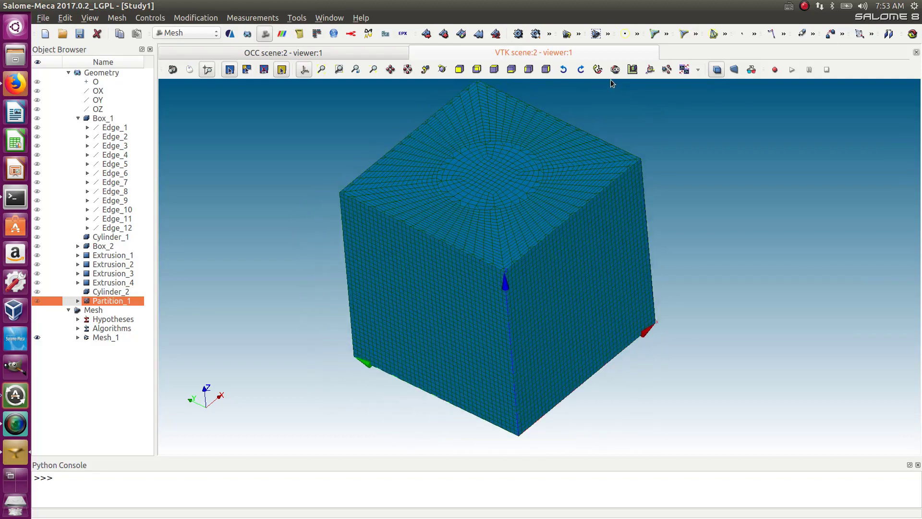